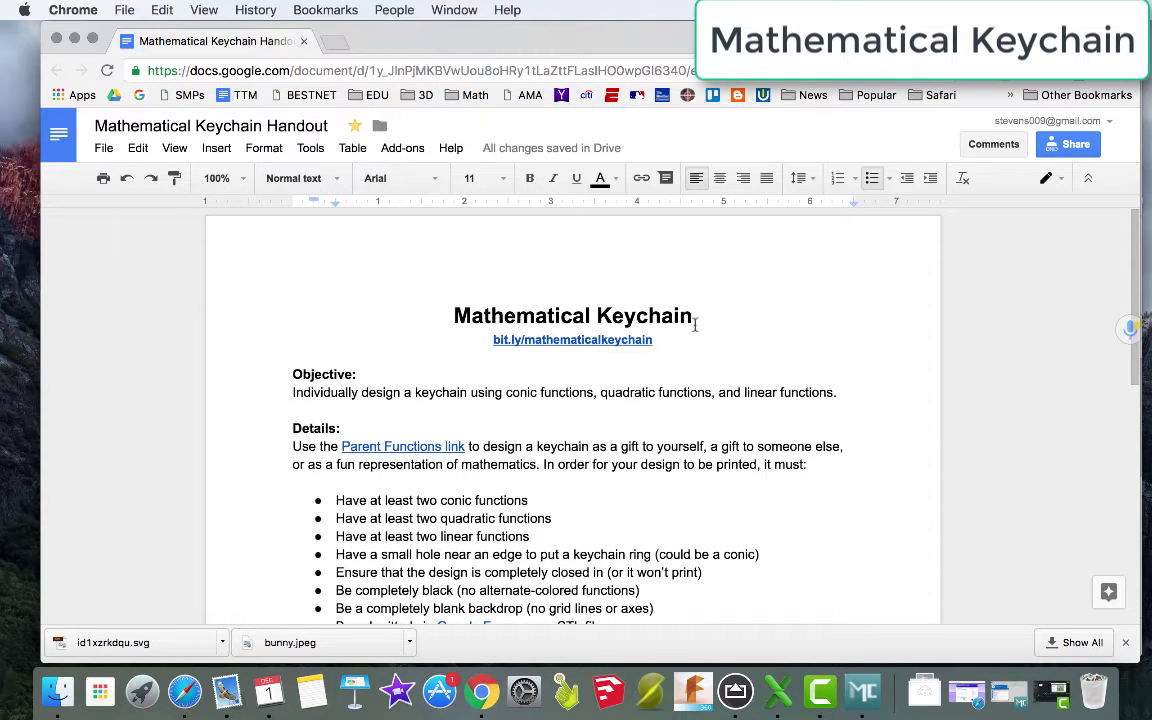
- Reveal the Desmos web address behind the handout's Parent Functions link
click(486, 340)
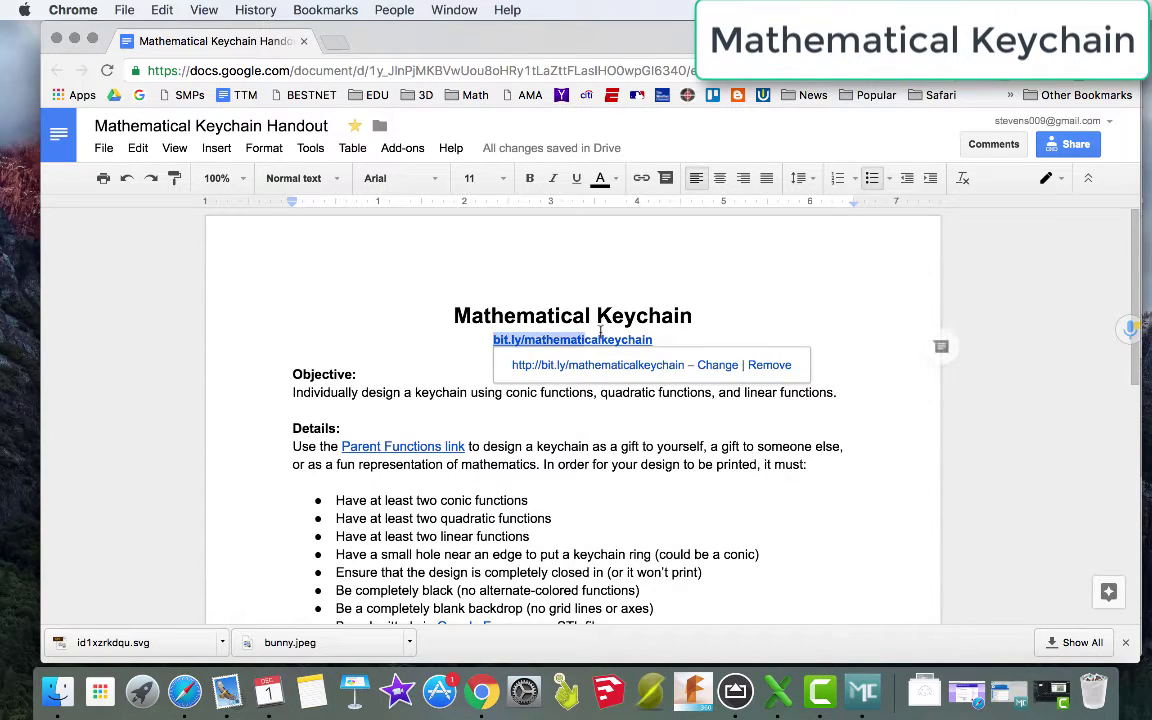
shift+click(656, 340)
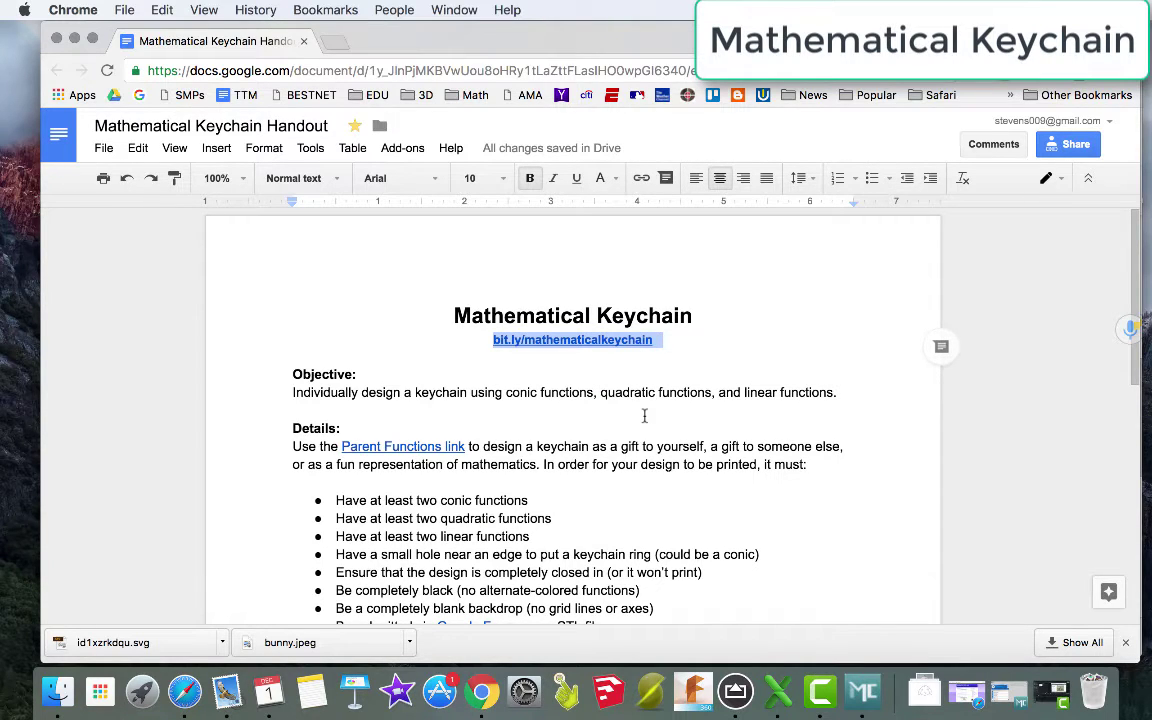
click(644, 414)
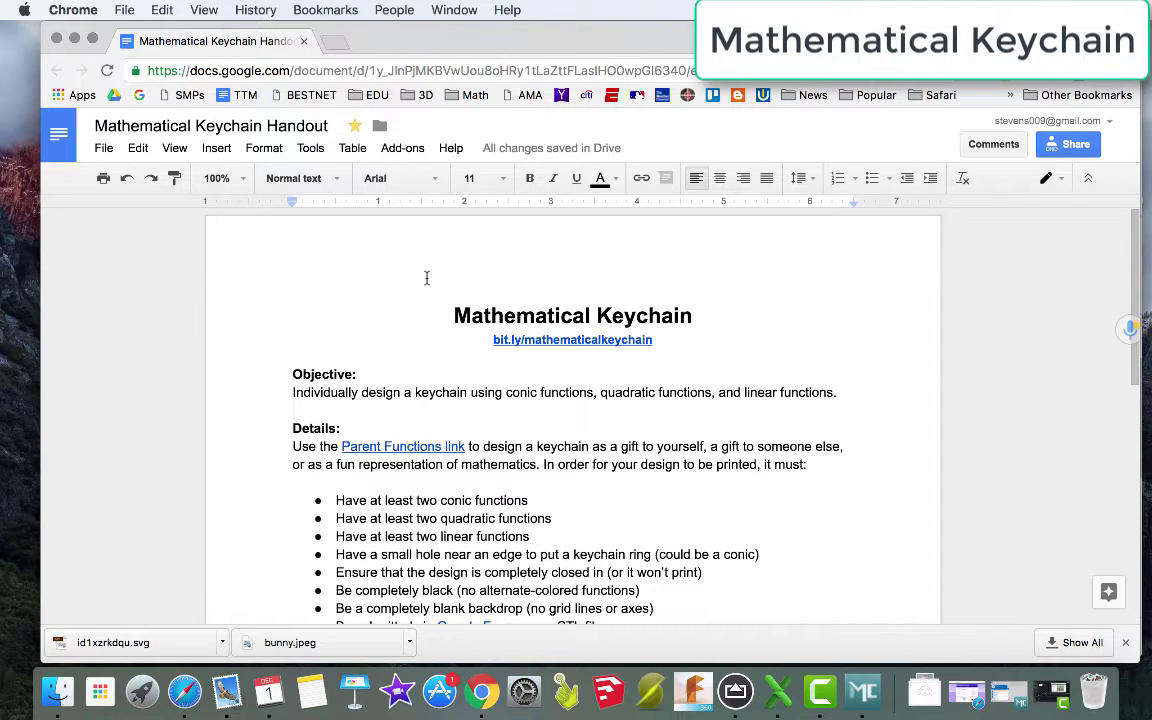
click(389, 448)
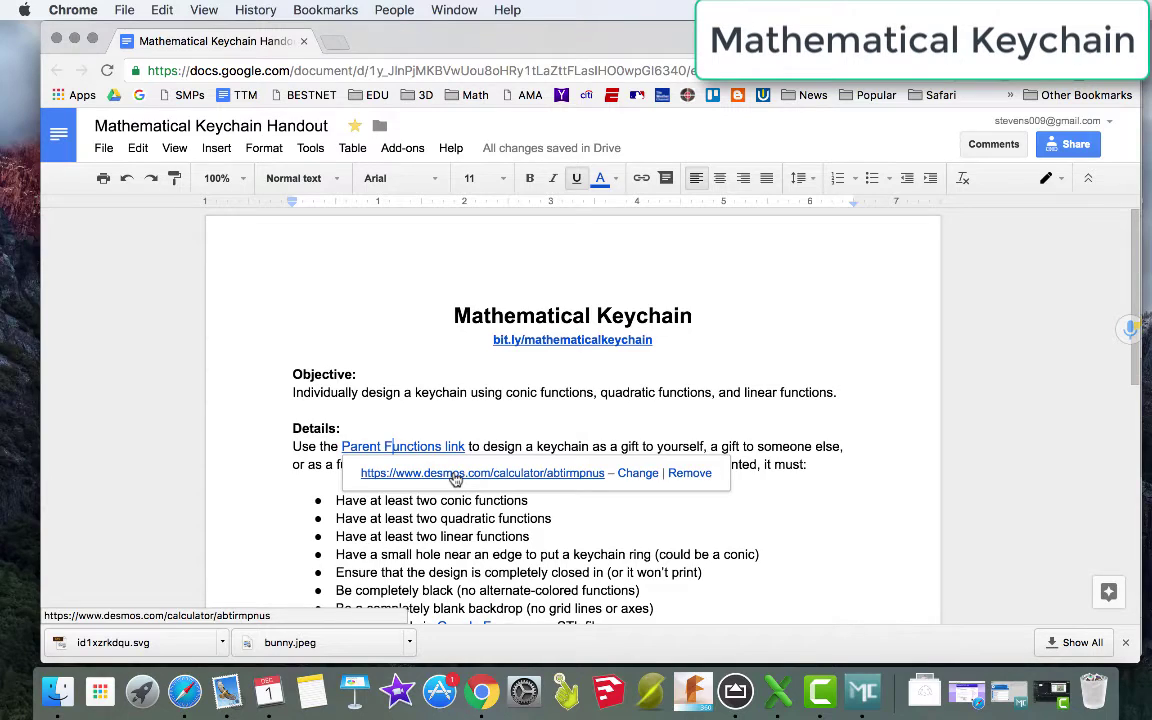
- Open the Parent Functions for Project graph and enable Grid, X-Axis and Y-Axis in Graph Settings
click(455, 473)
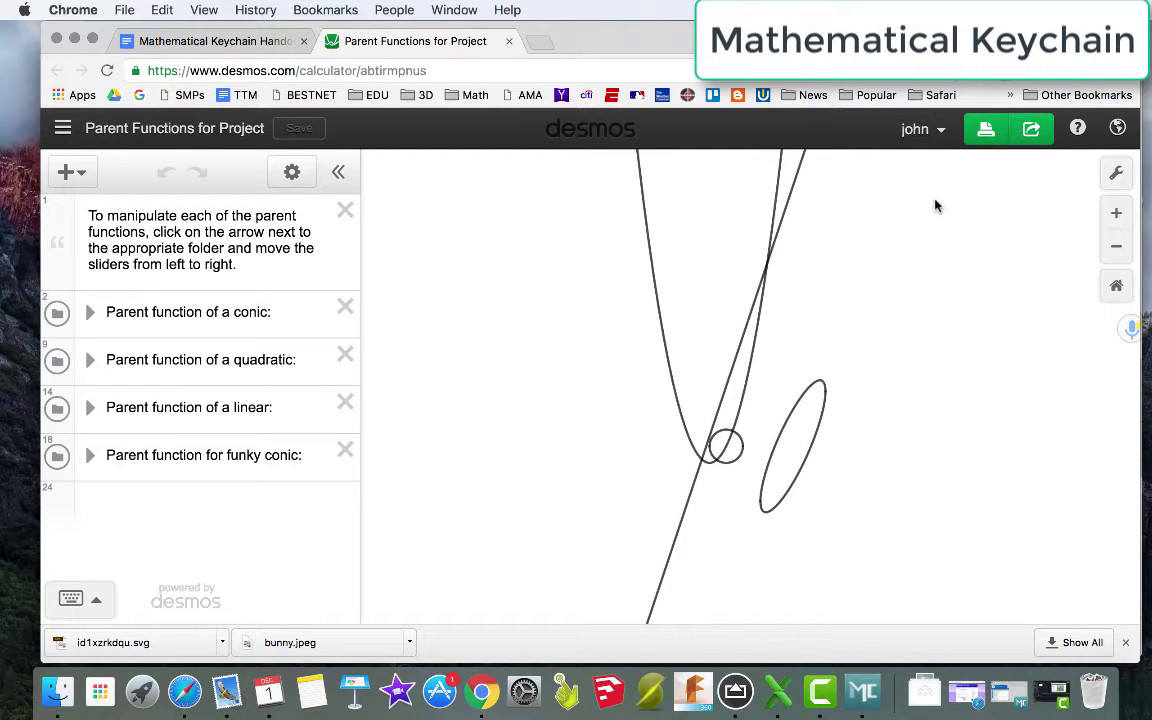
click(1118, 175)
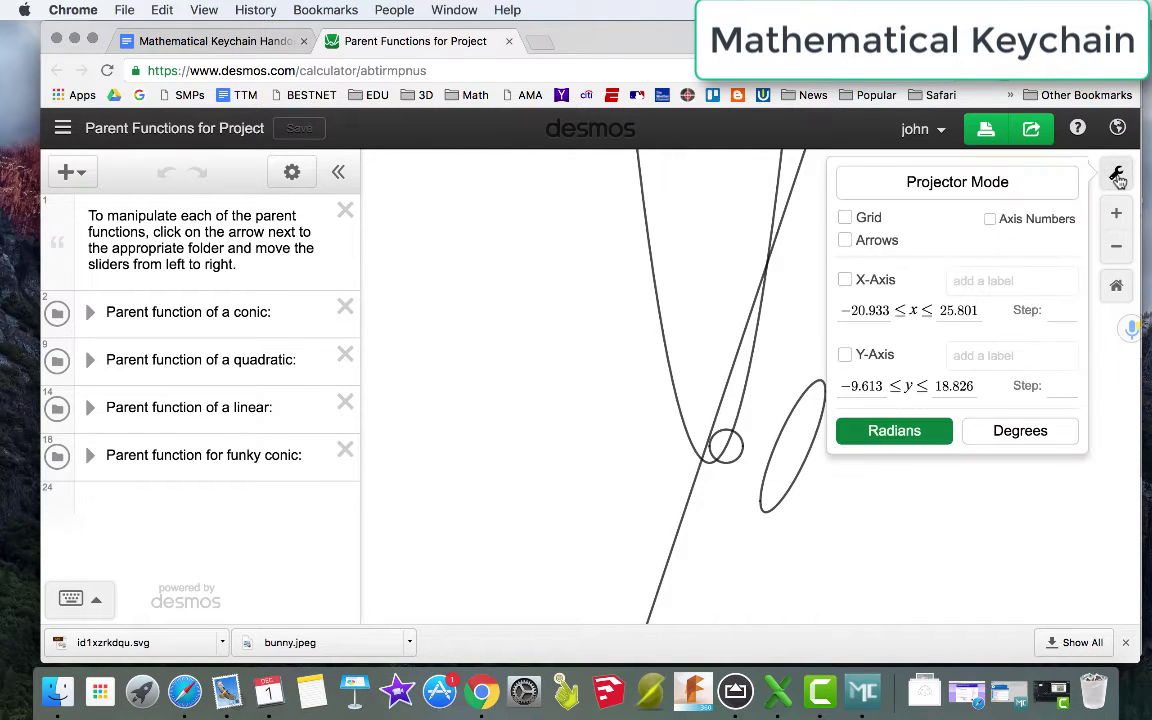
click(845, 218)
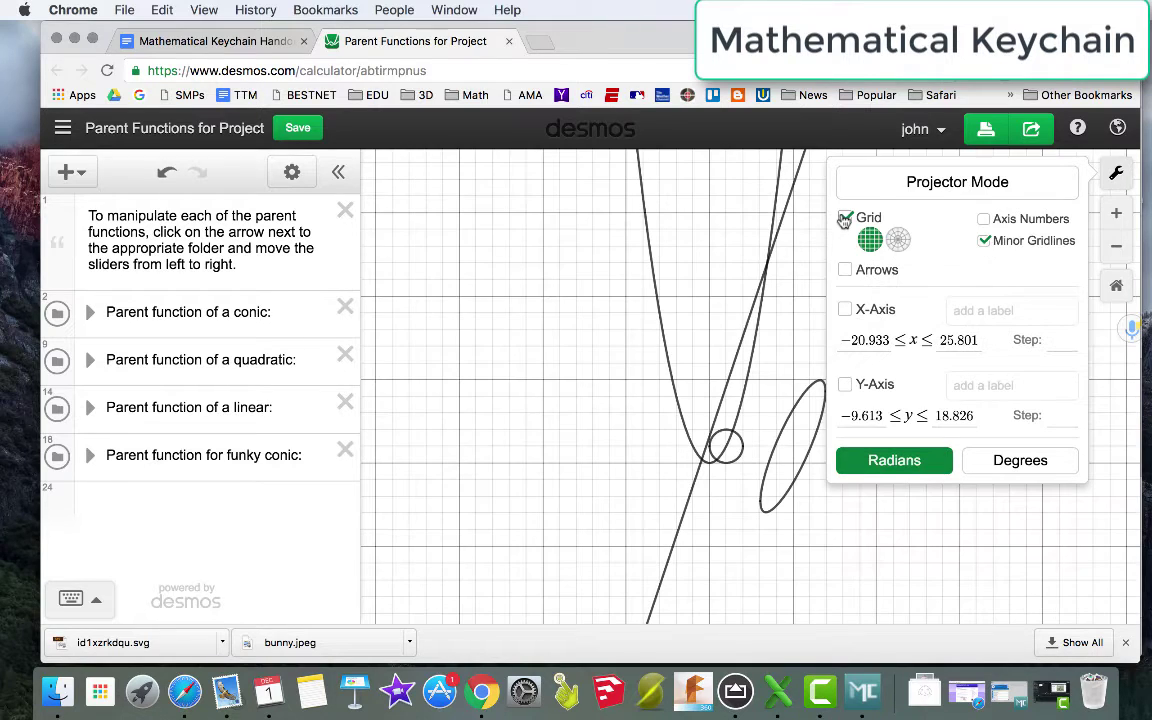
click(845, 309)
click(845, 383)
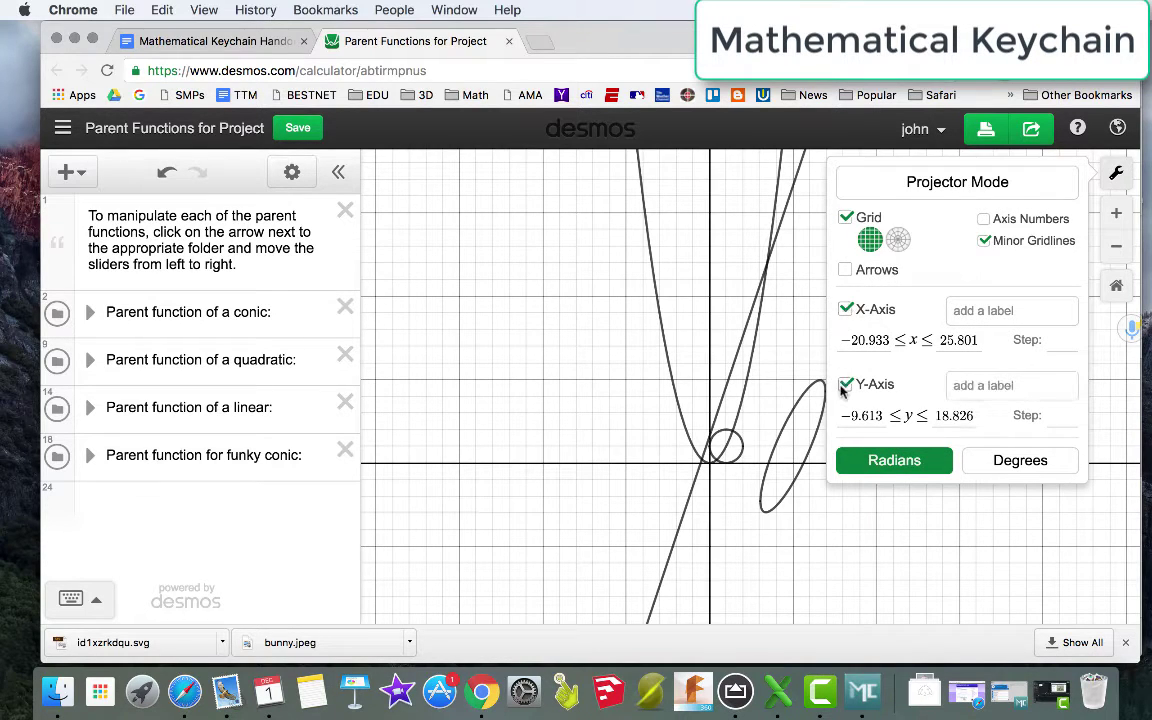
click(826, 529)
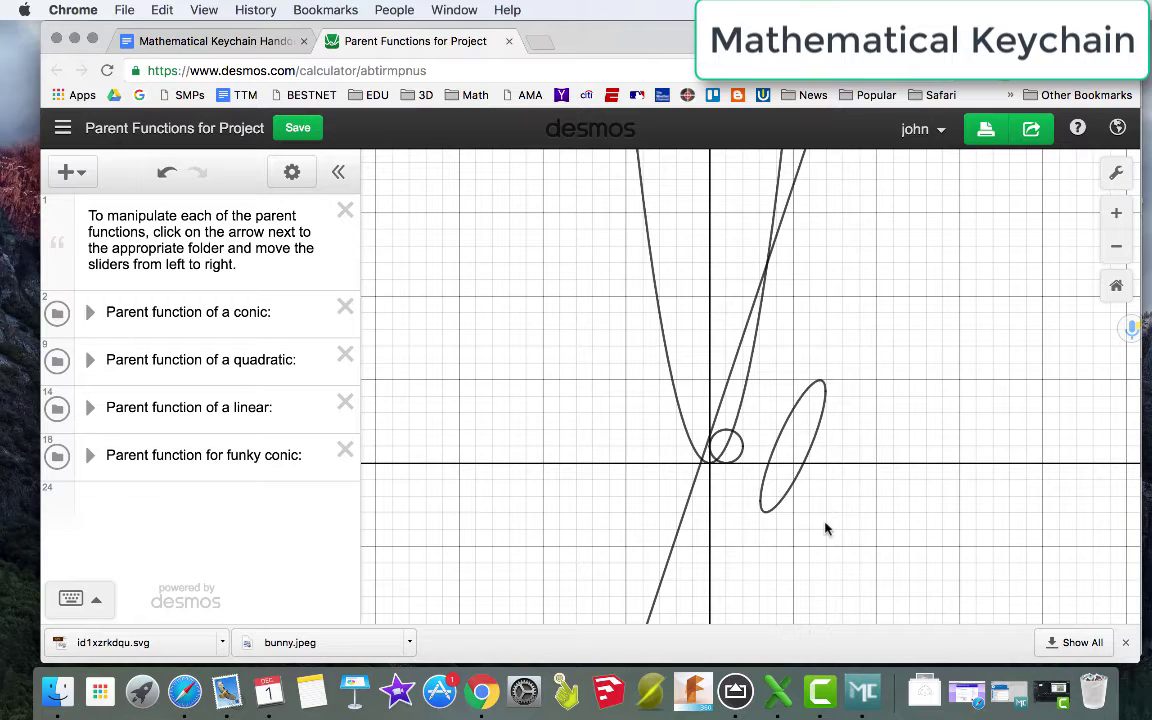
- Hide the quadratic, linear and funky conic folders so only the conic circle stays plotted
click(92, 314)
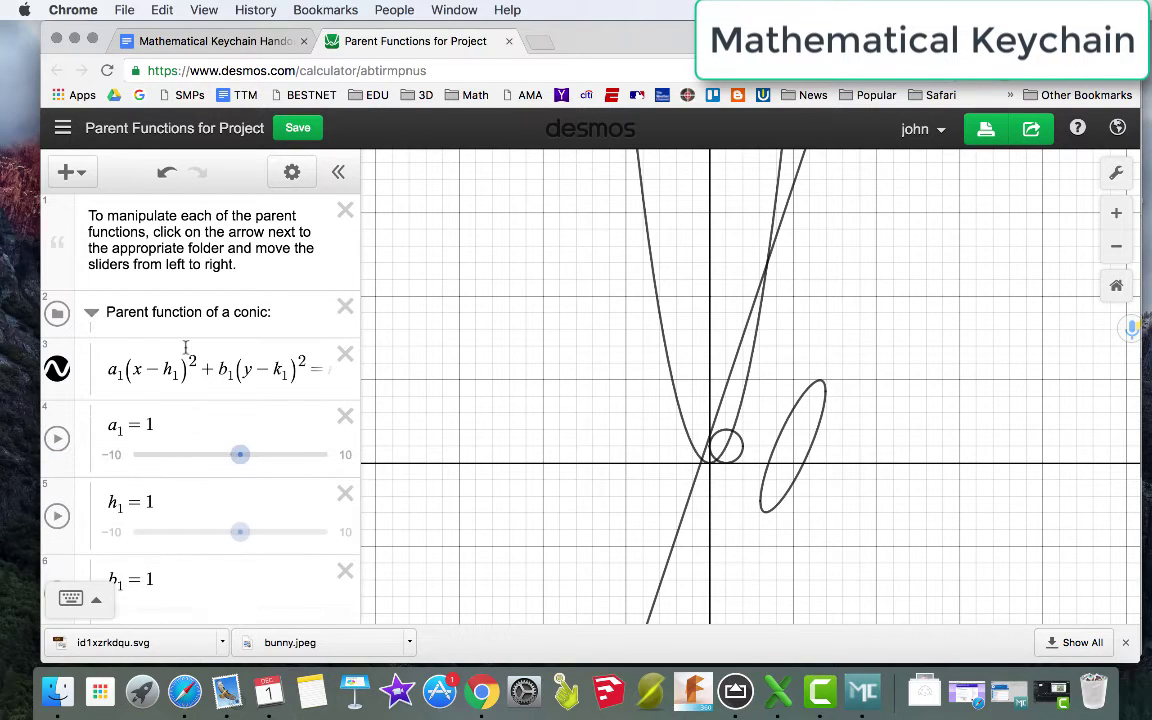
scroll(206, 364, down, 3)
scroll(206, 364, up, 2)
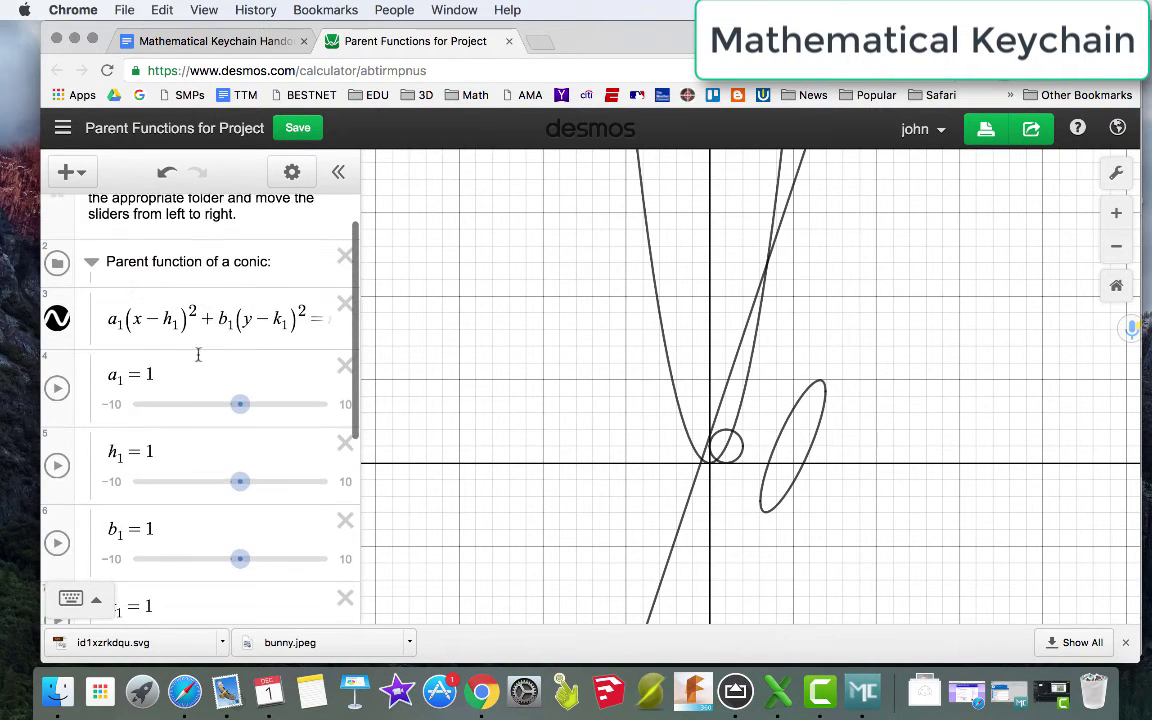
click(90, 261)
click(57, 359)
click(57, 407)
click(56, 456)
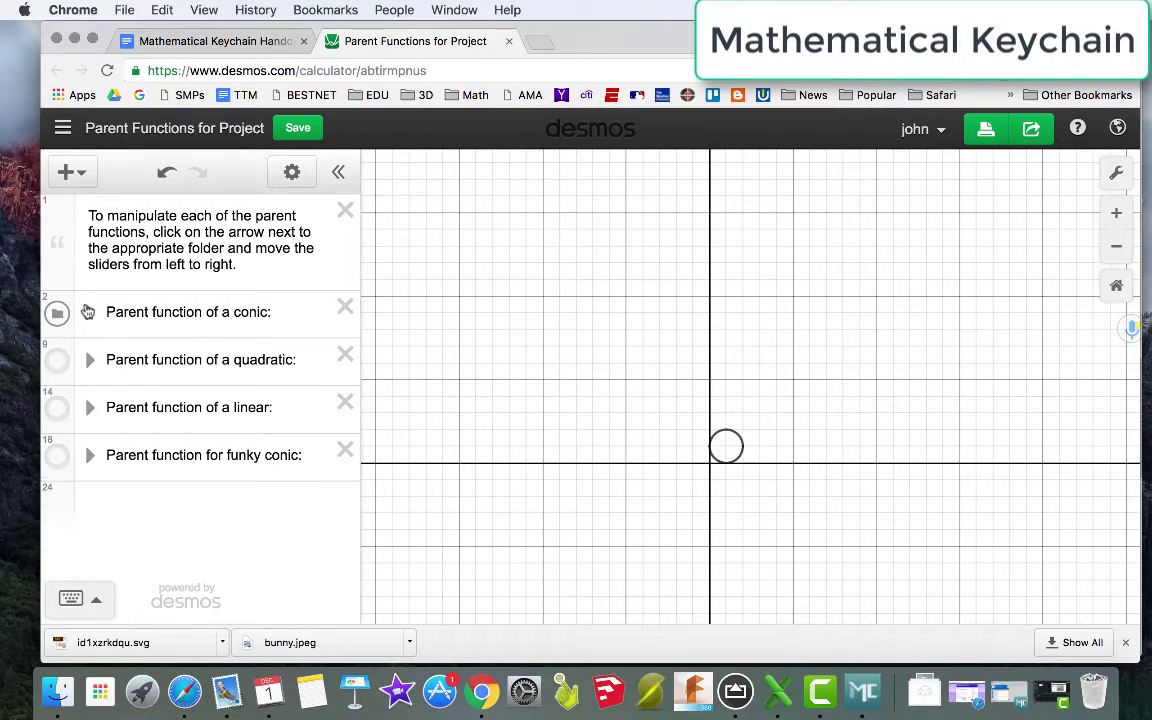
click(91, 313)
- Drag the conic sliders to a1 1.2, b1 1.3, h1 0, k1 0 and r1 7
scroll(207, 377, down, 3)
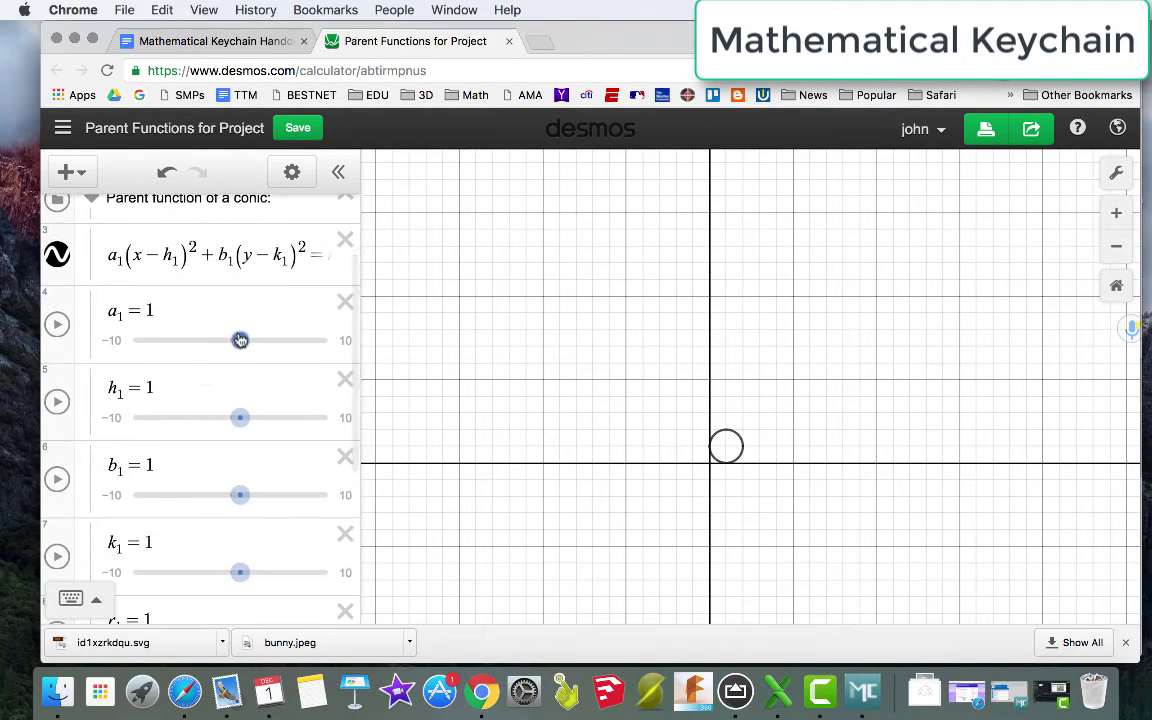
drag(240, 340, 242, 340)
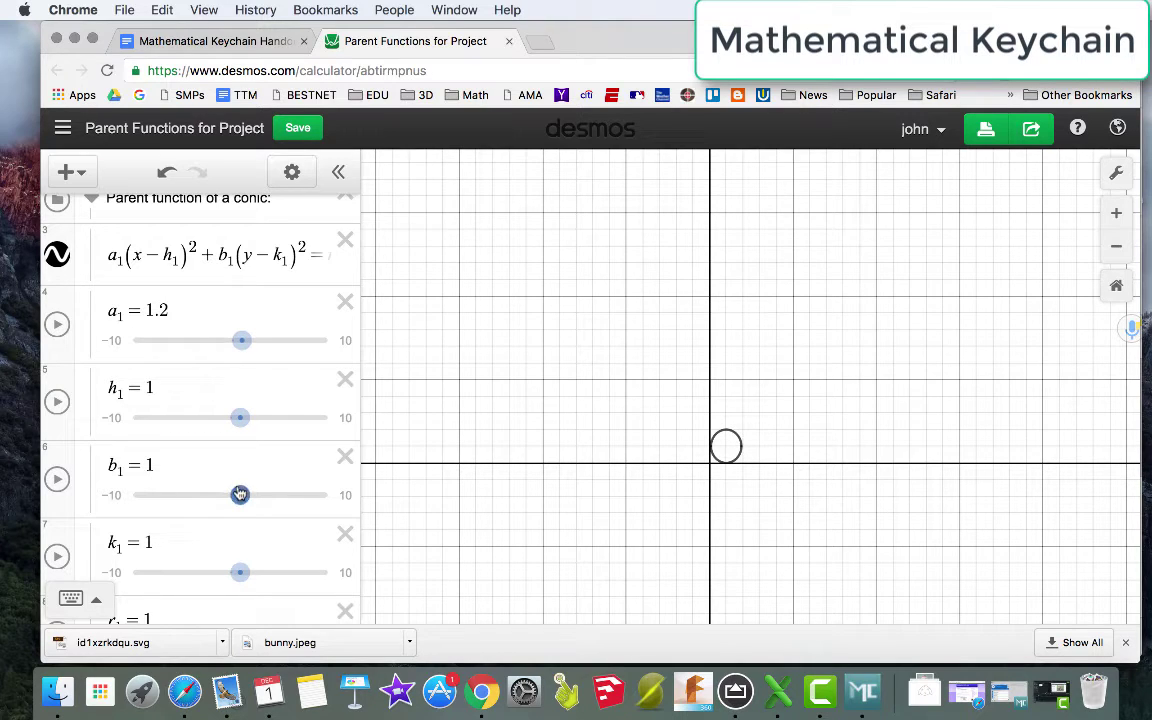
drag(240, 495, 243, 495)
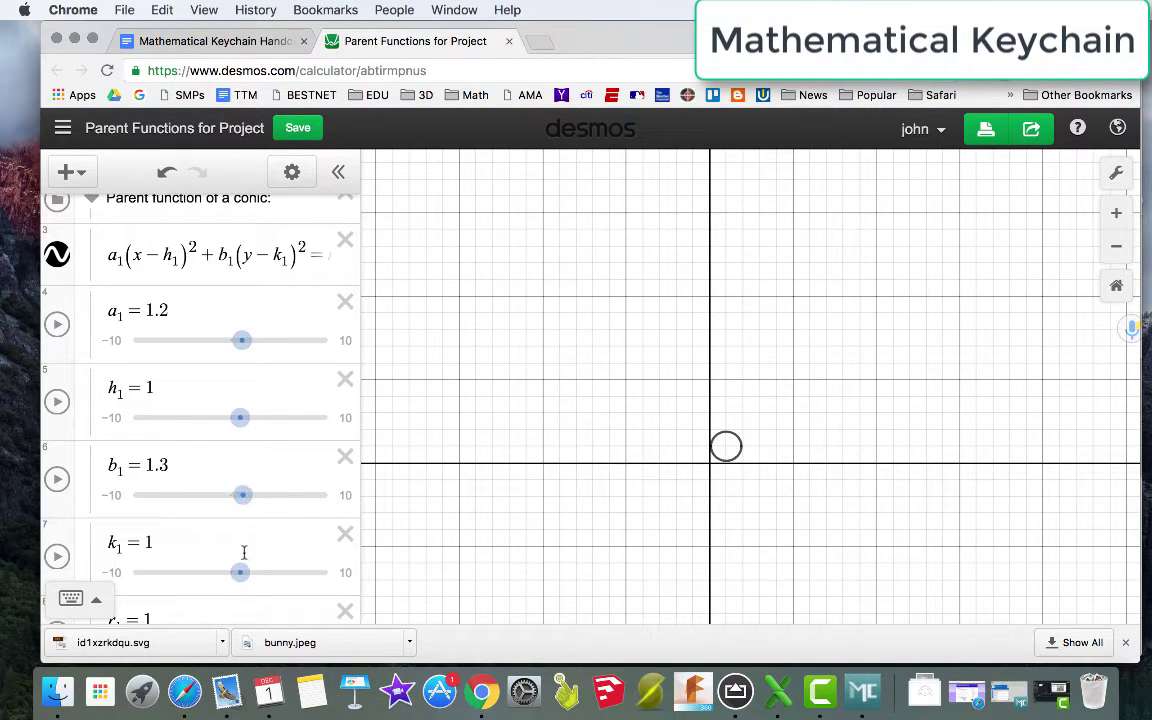
drag(240, 572, 280, 608)
scroll(265, 524, down, 1)
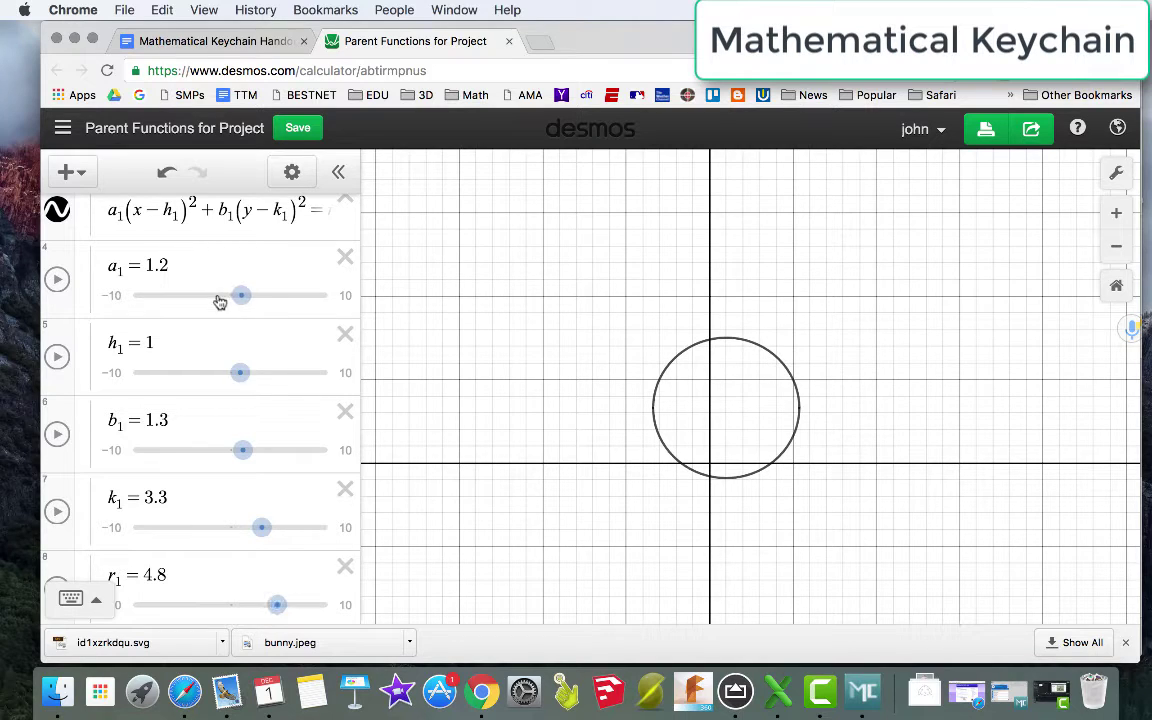
drag(243, 379, 233, 380)
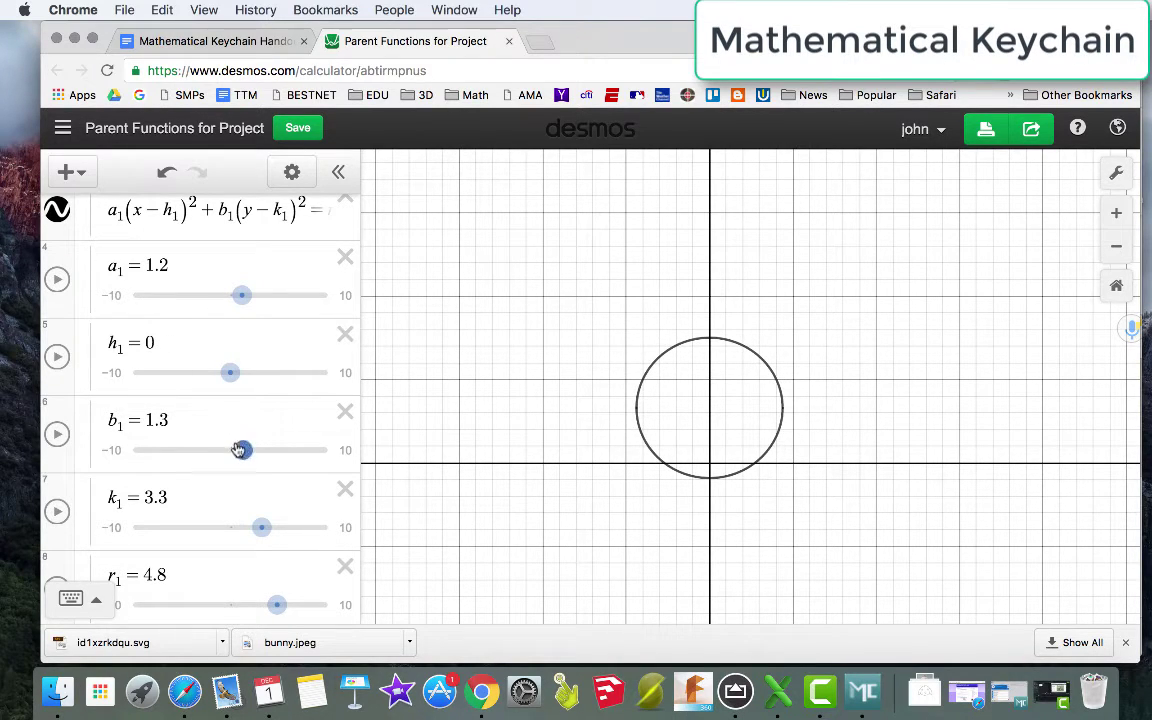
drag(267, 543, 236, 541)
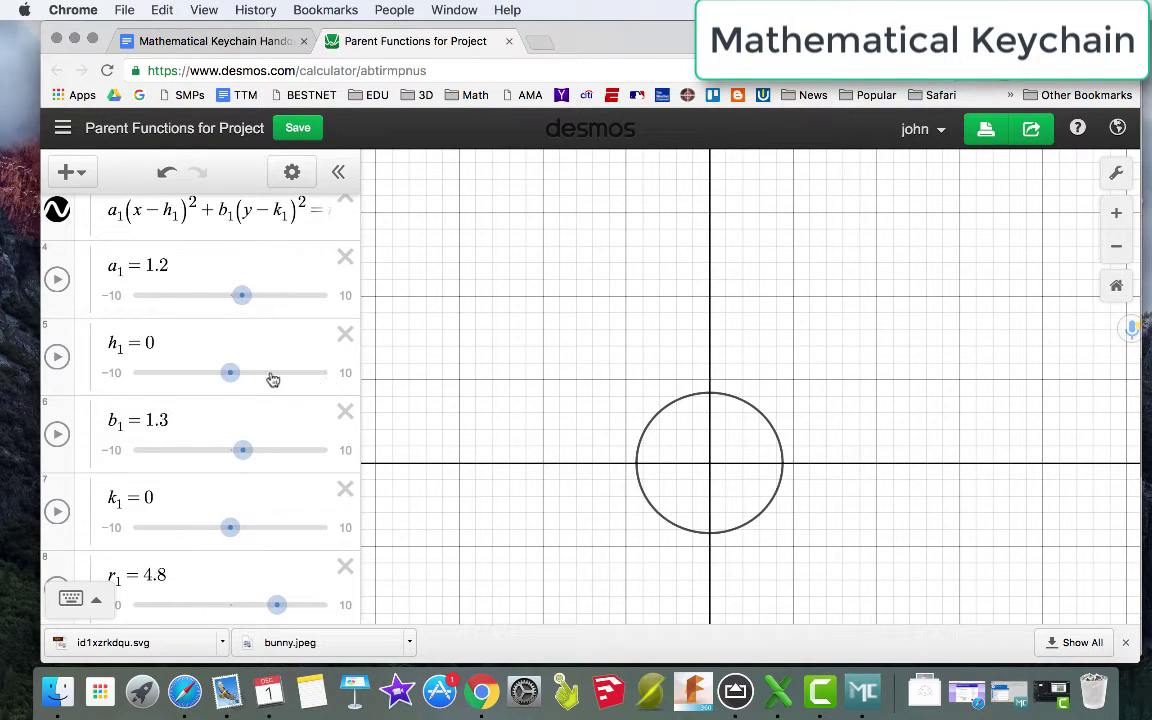
drag(231, 373, 230, 376)
drag(277, 605, 301, 608)
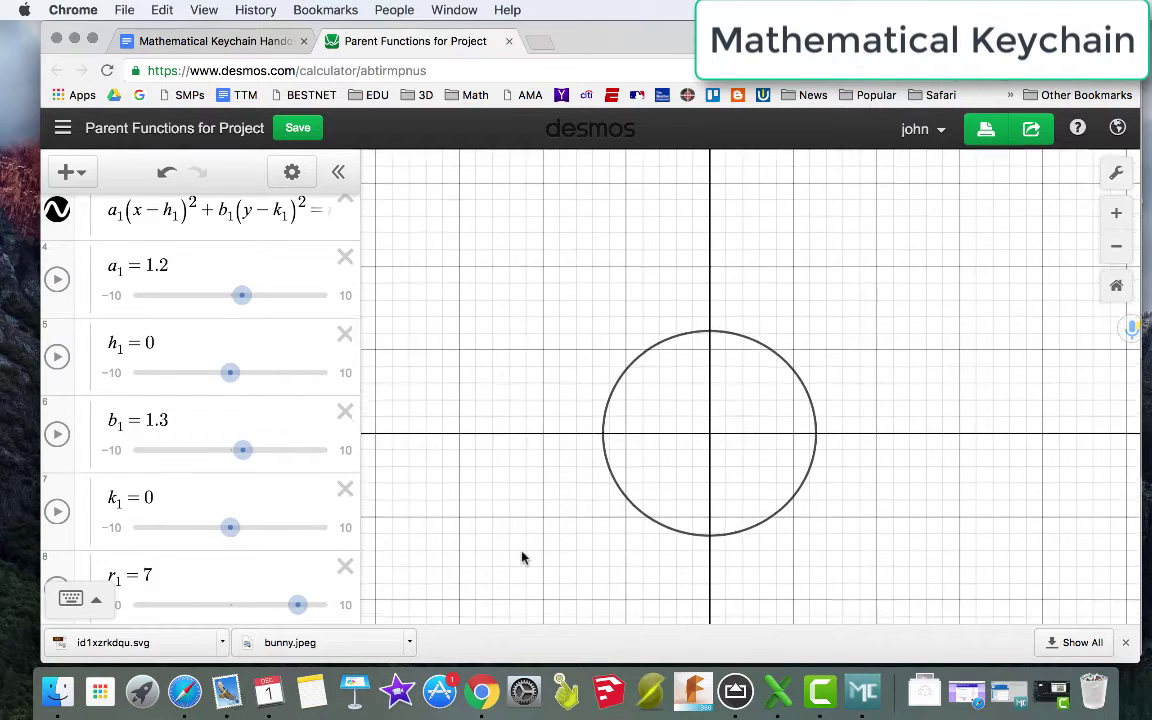
scroll(522, 546, up, 2)
scroll(522, 540, down, 2)
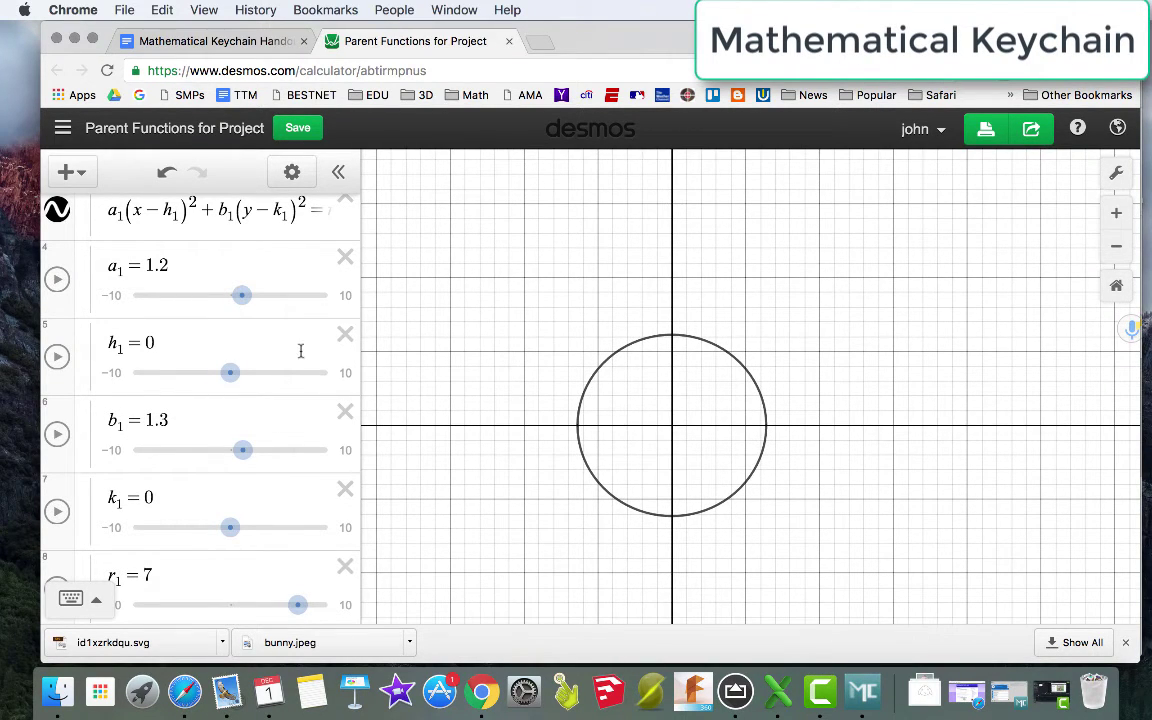
- Copy the conic equation and paste it into a new expression row
scroll(241, 212, up, 3)
triple_click(241, 212)
click(257, 370)
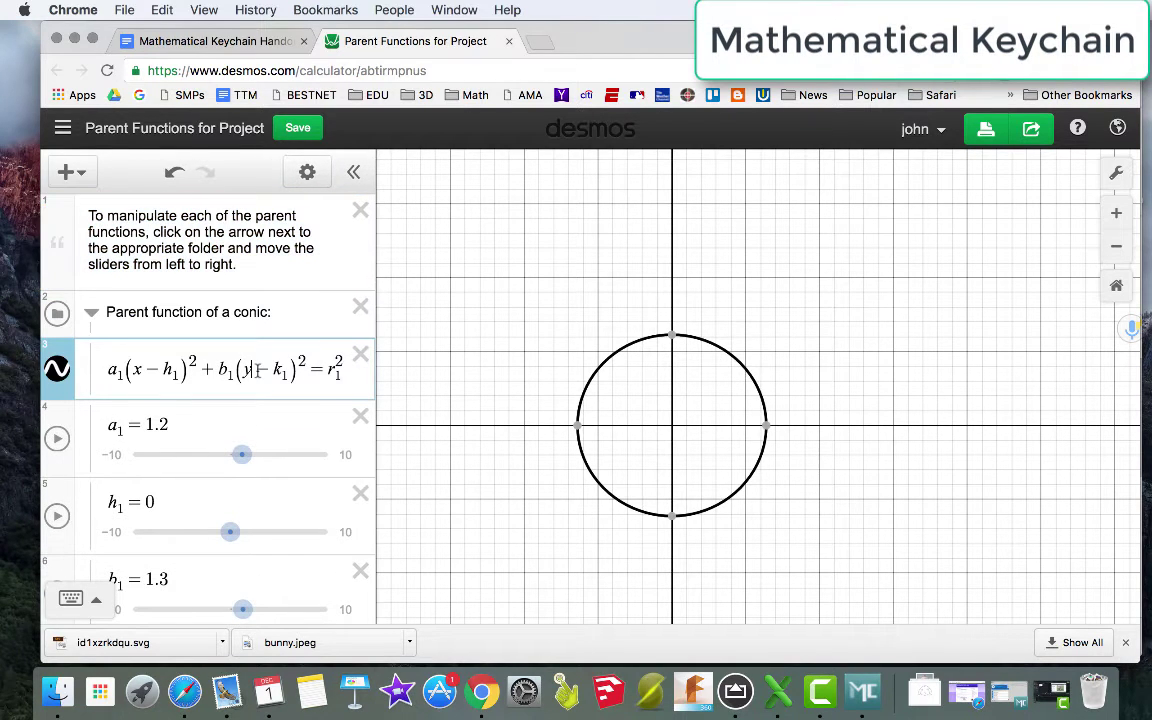
drag(343, 374, 111, 371)
key(super+c)
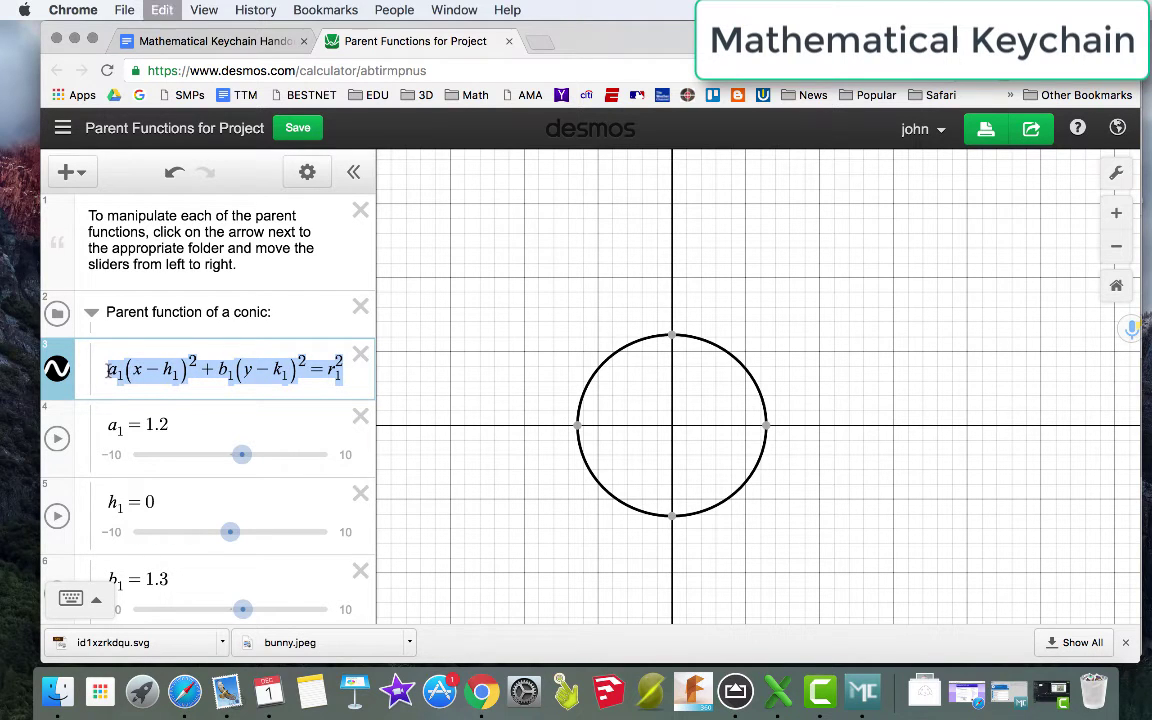
click(66, 172)
click(112, 222)
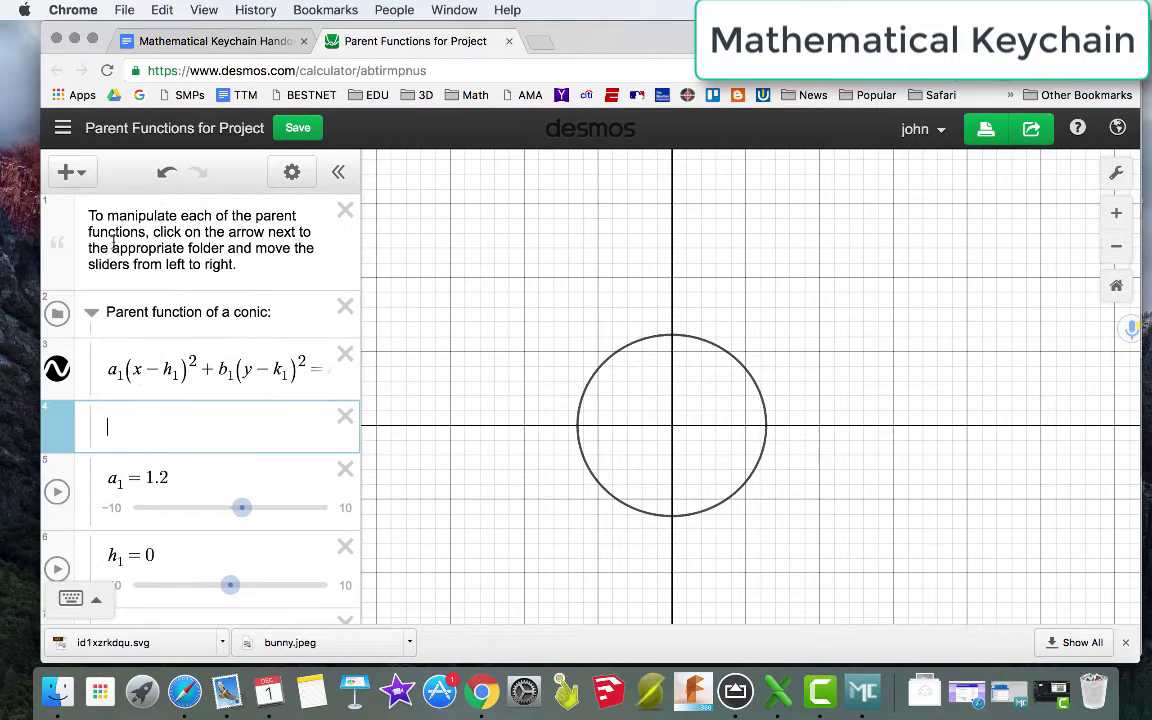
key(super+v)
- In the copied equation, replace a1 with 1.2 and h1 with 0
click(122, 431)
key(BackSpace)
key(BackSpace)
text(1)
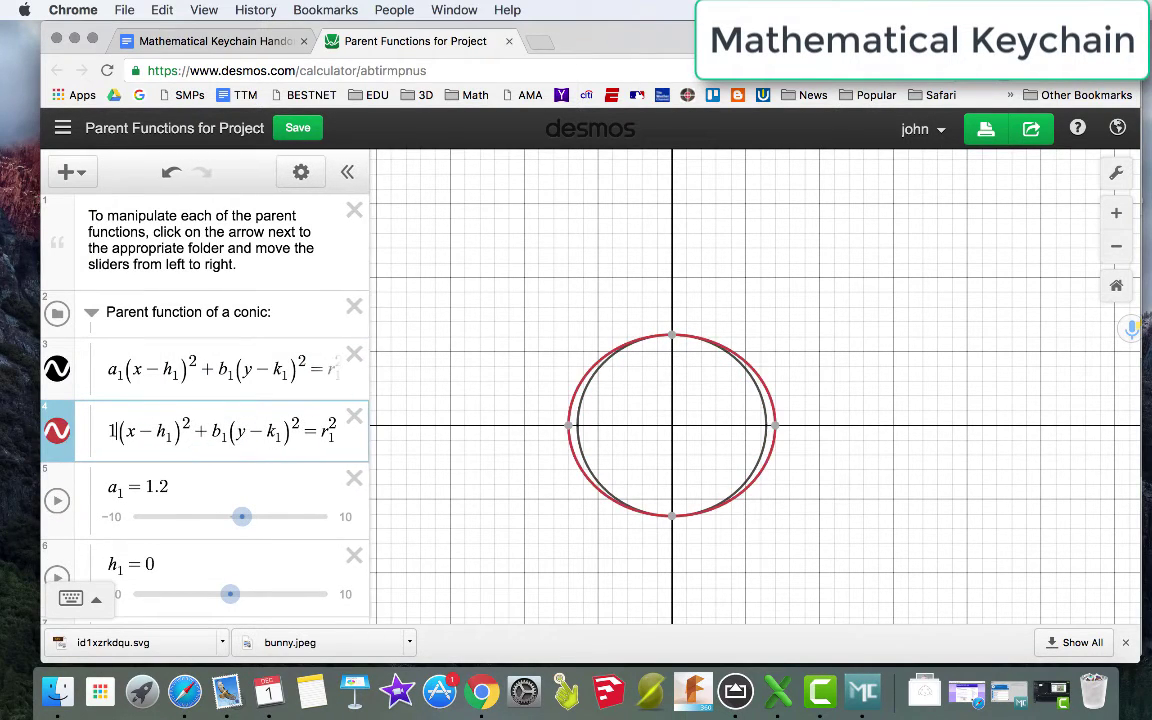
text(.2)
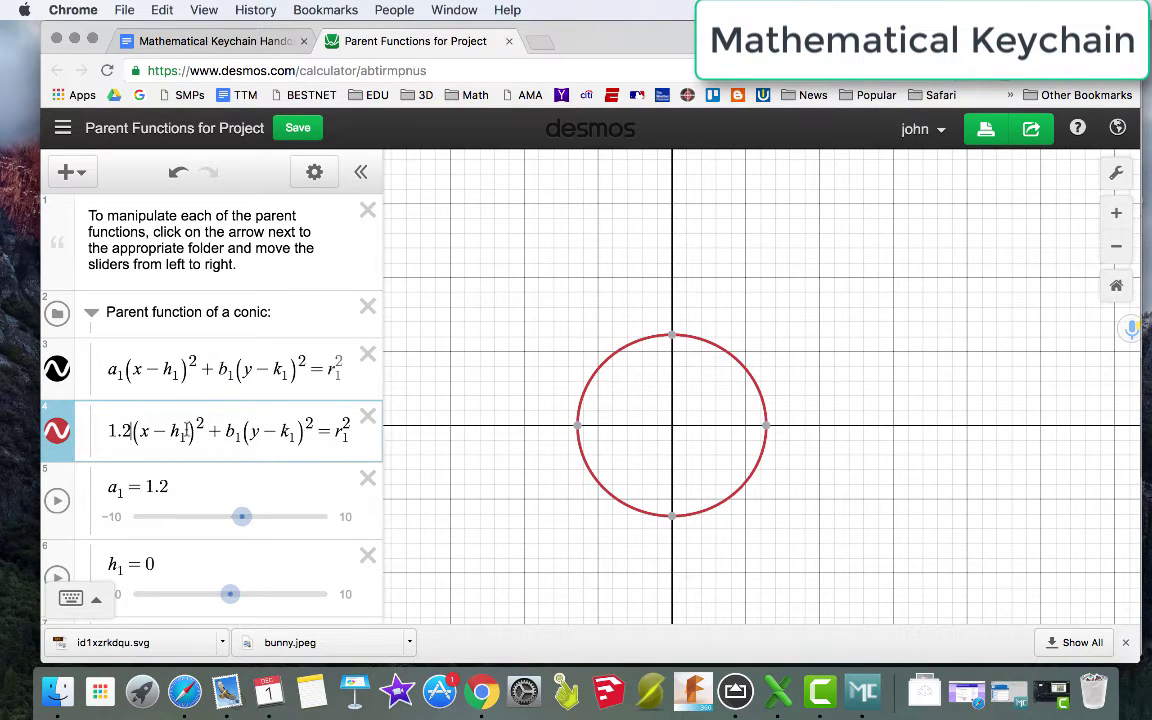
click(183, 432)
key(BackSpace)
key(BackSpace)
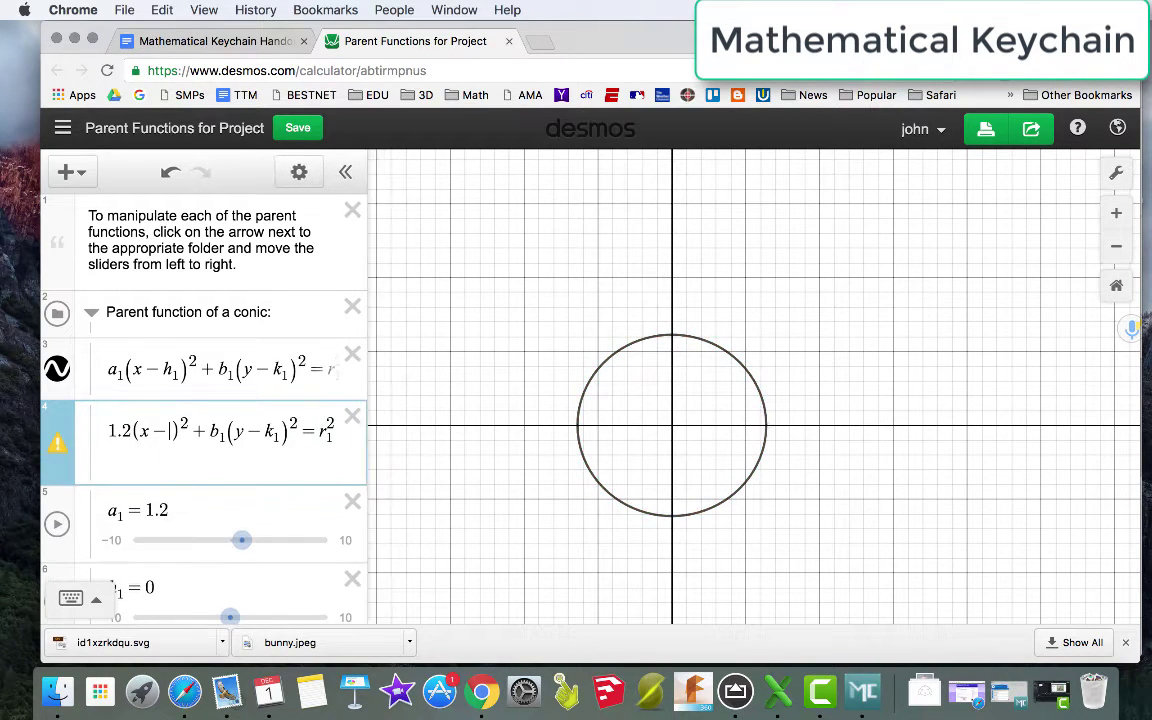
text(0)
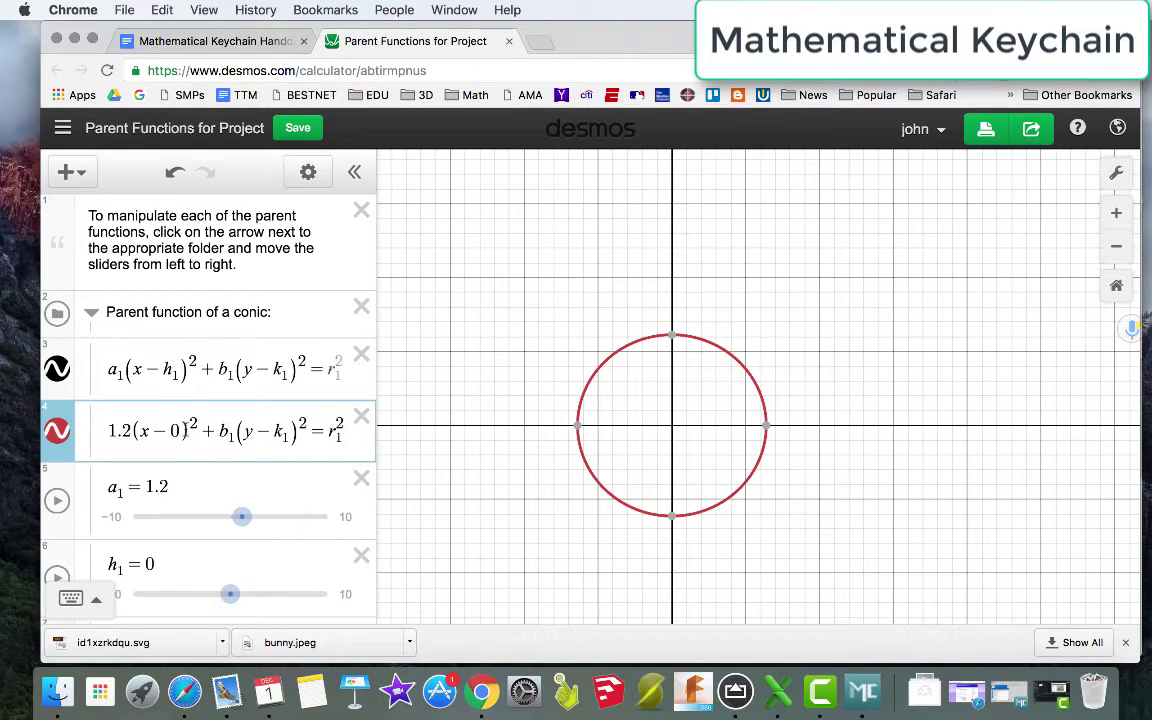
scroll(185, 432, down, 2)
- Replace b1 with 1.3, −k1 with +0 and r1 with 7, giving 1.2(x−0)²+1.3(y+0)²=7²
click(226, 334)
key(BackSpace)
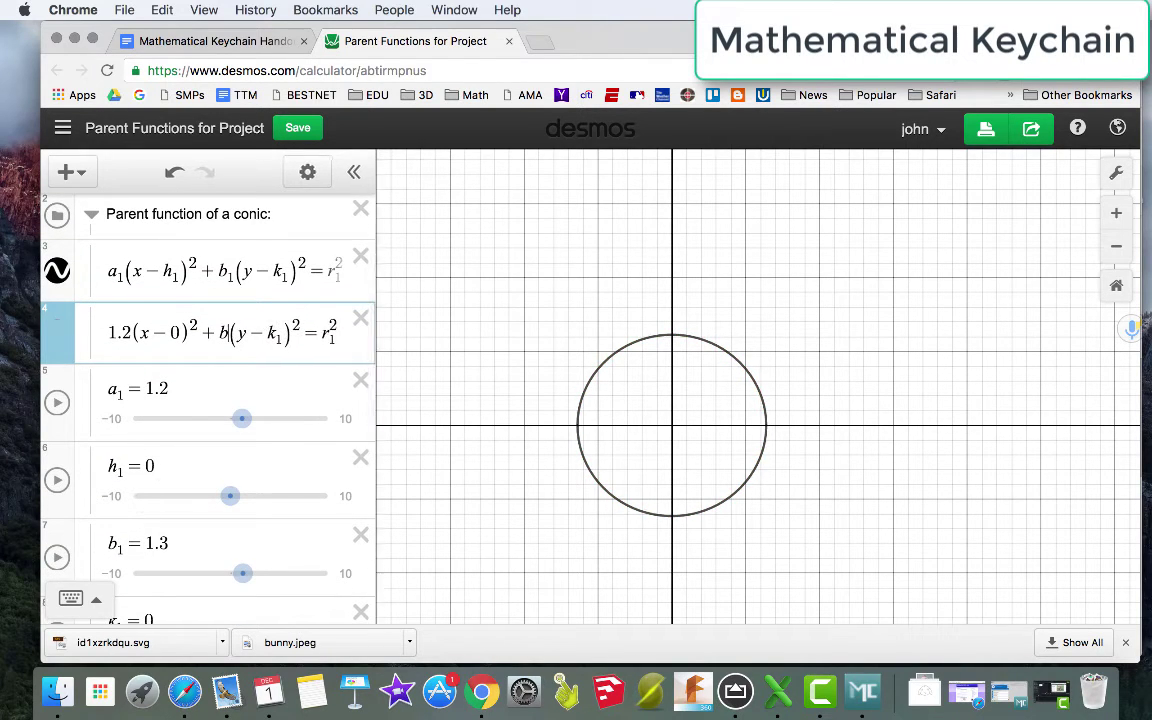
key(BackSpace)
text(1.3)
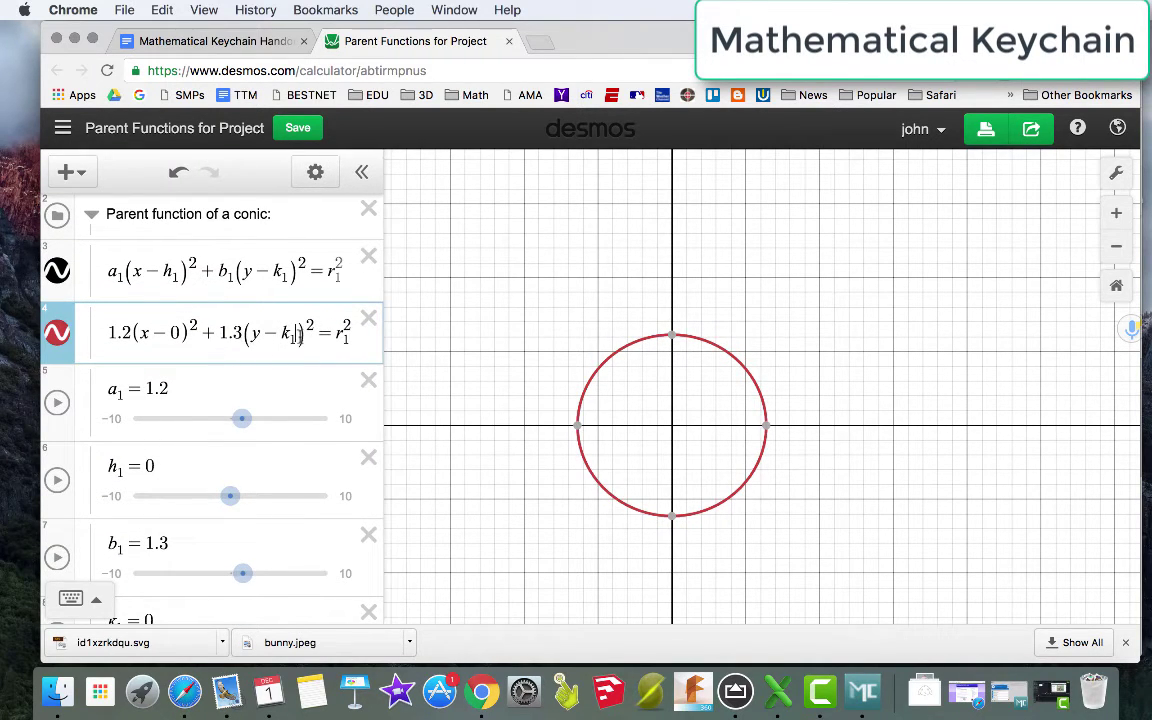
key(BackSpace)
key(BackSpace)
key(BackSpace)
text(+0)
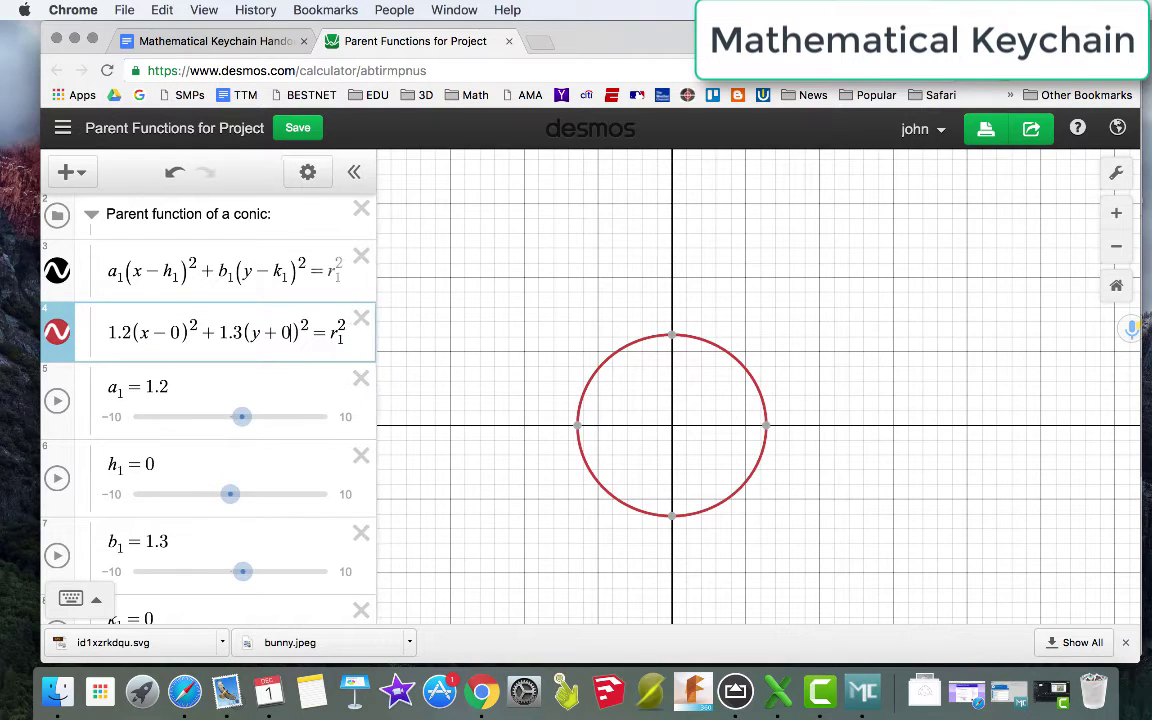
scroll(205, 400, down, 3)
scroll(205, 400, up, 2)
scroll(205, 400, up, 1)
click(343, 392)
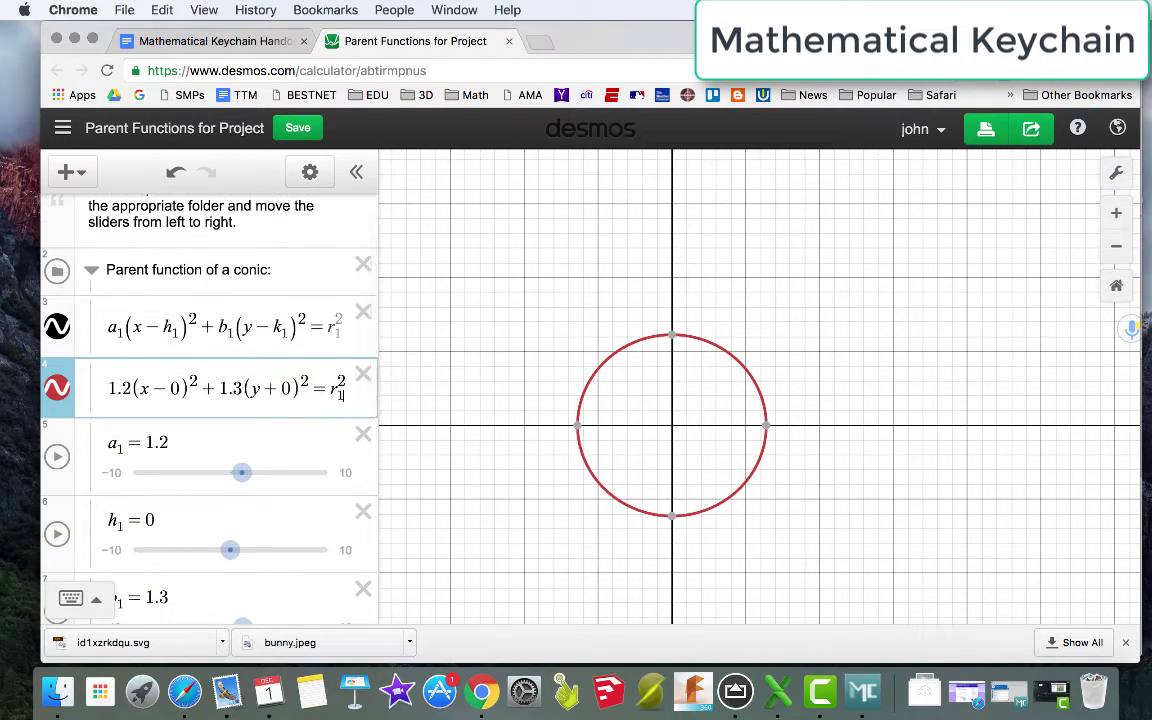
key(BackSpace)
key(BackSpace)
text(7)
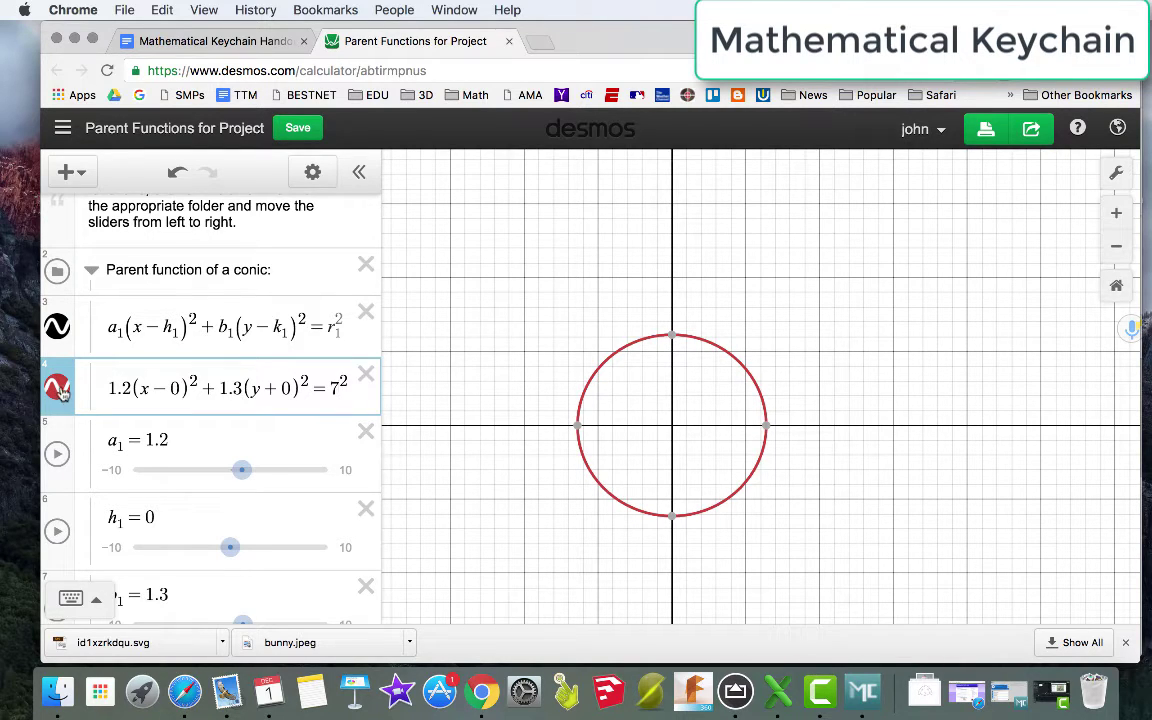
- Scroll through the conic sliders so the template becomes a small circle inside the face
scroll(174, 421, down, 3)
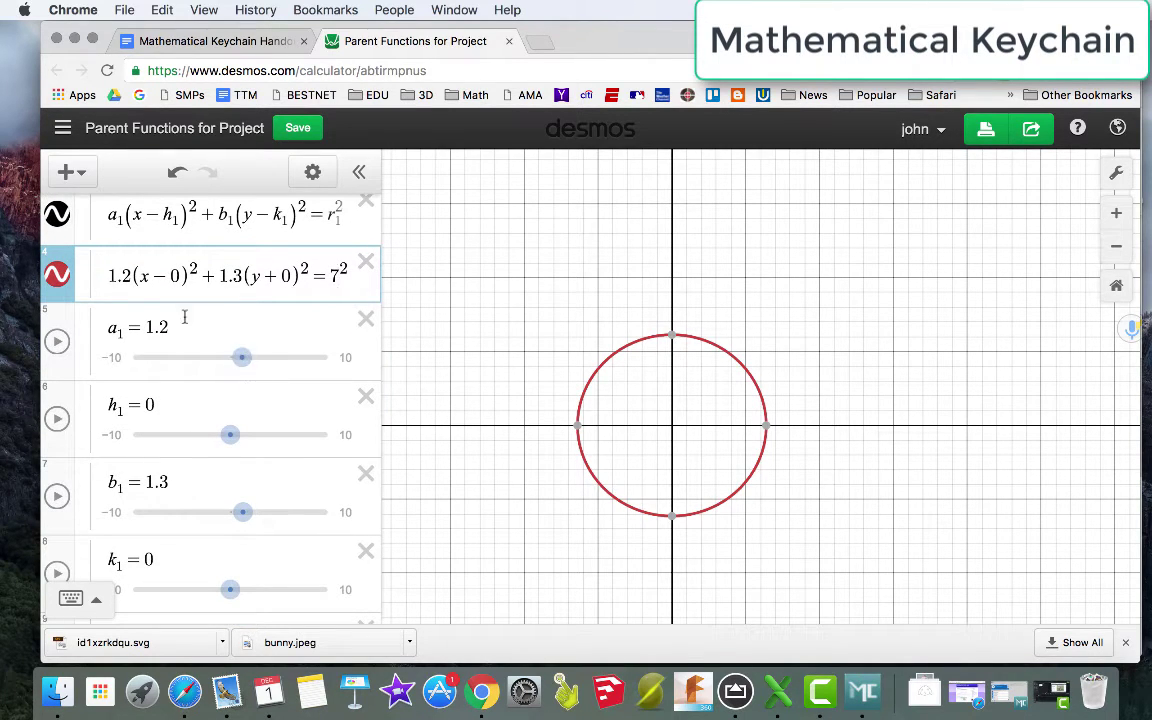
scroll(241, 410, down, 2)
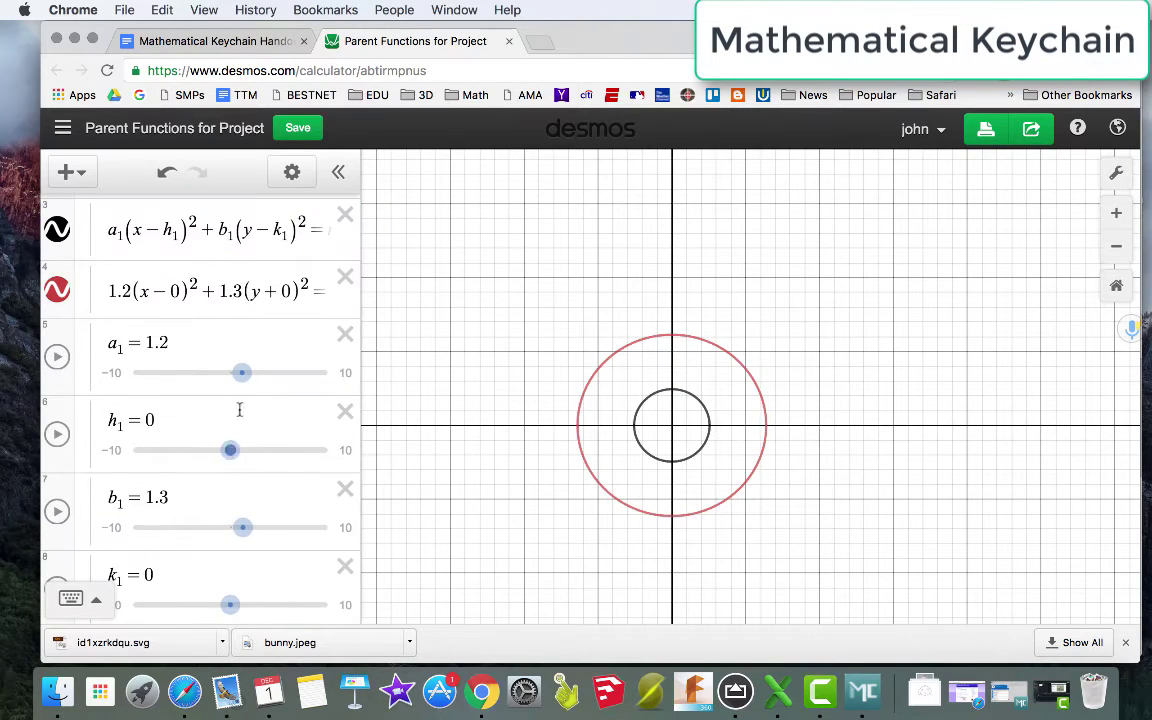
- Reposition the template conic and paste its equation into a new row with x coefficient 10
drag(231, 604, 211, 604)
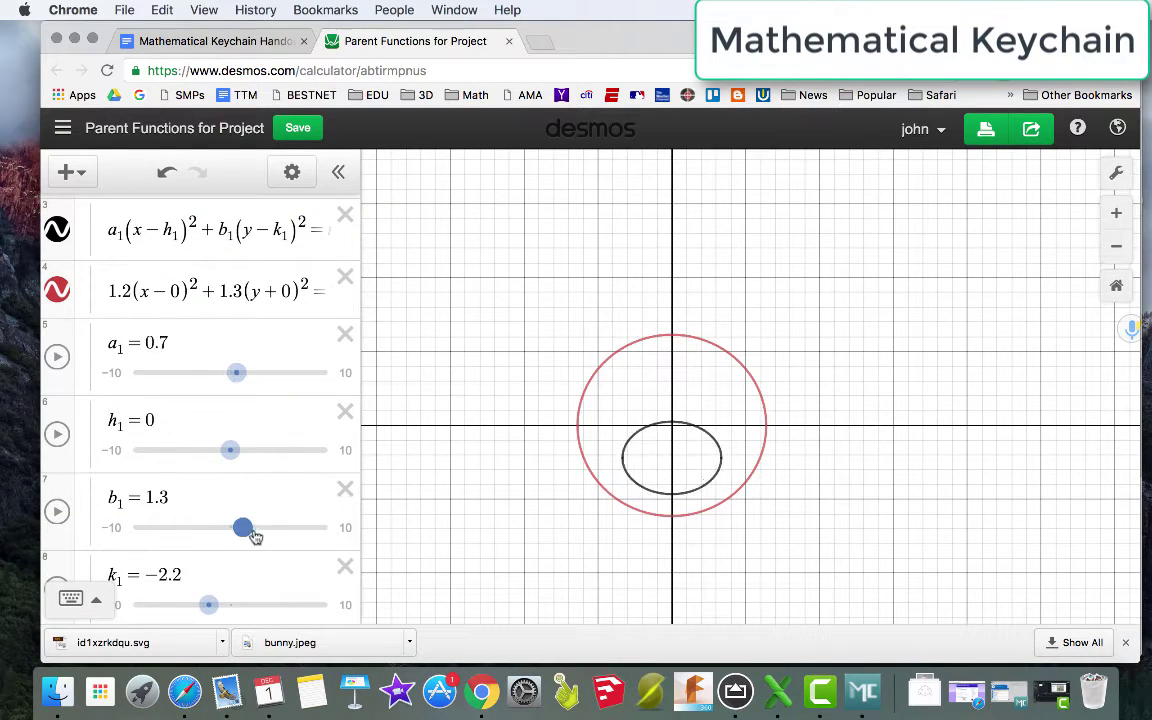
drag(243, 527, 264, 527)
drag(237, 372, 240, 372)
scroll(112, 253, down, 2)
click(112, 253)
key(Return)
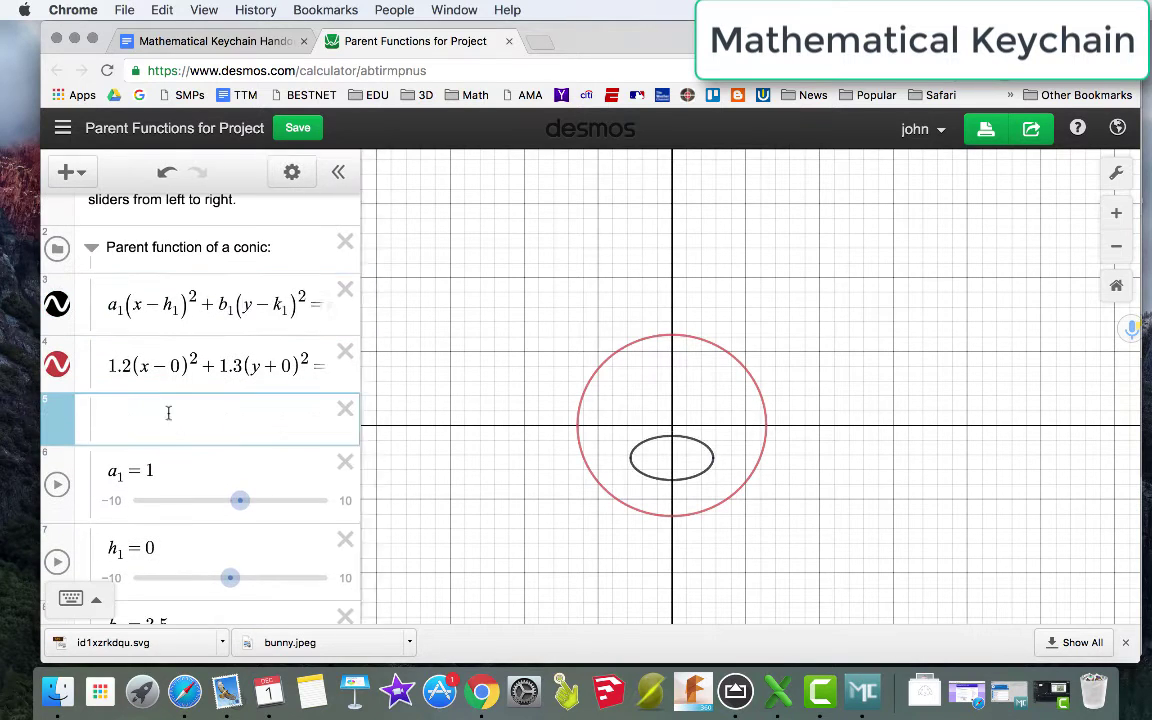
text(a1(x−h1)^2+b1(y−k1)^2=r1^2)
text(10)
- Give the snout row y coefficient 3.5, y shift +2.2 and radius 2.8
scroll(235, 401, down, 1)
key(Left)
key(Left)
key(Left)
key(Left)
key(BackSpace)
key(BackSpace)
text(3.5)
key(Right)
key(Right)
key(Delete)
key(Delete)
text(+2.2)
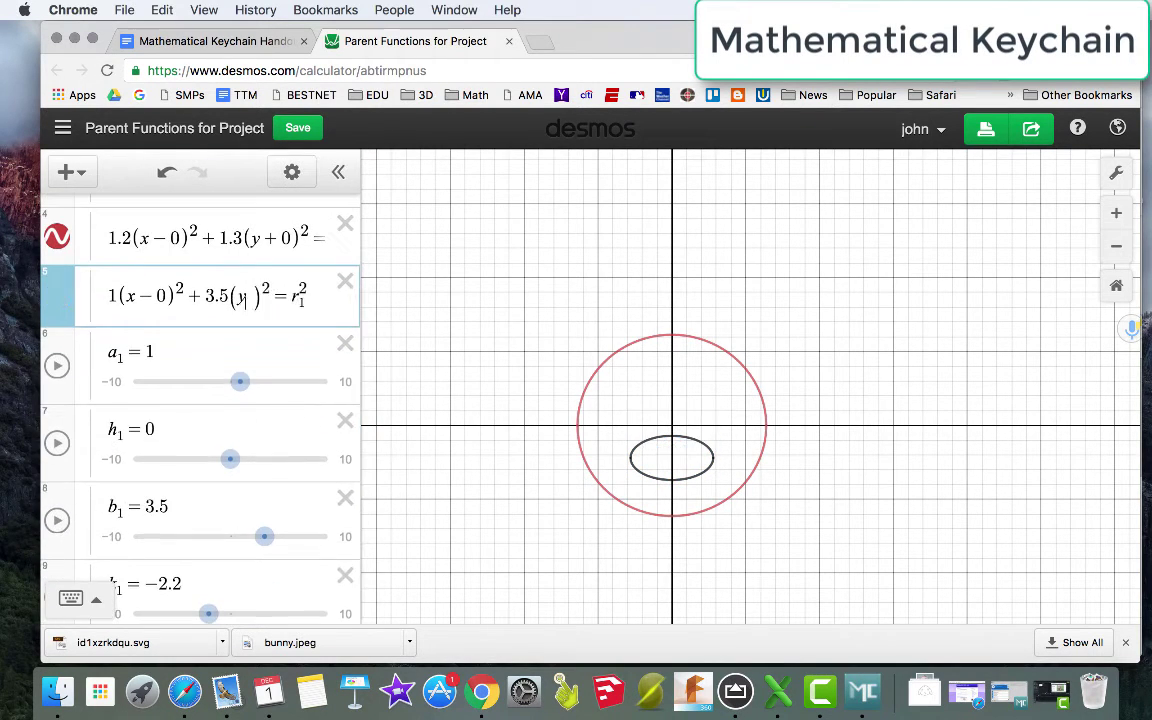
key(Right)
key(Right)
key(Right)
key(Right)
key(Delete)
key(Delete)
text(2.8)
scroll(229, 331, up, 3)
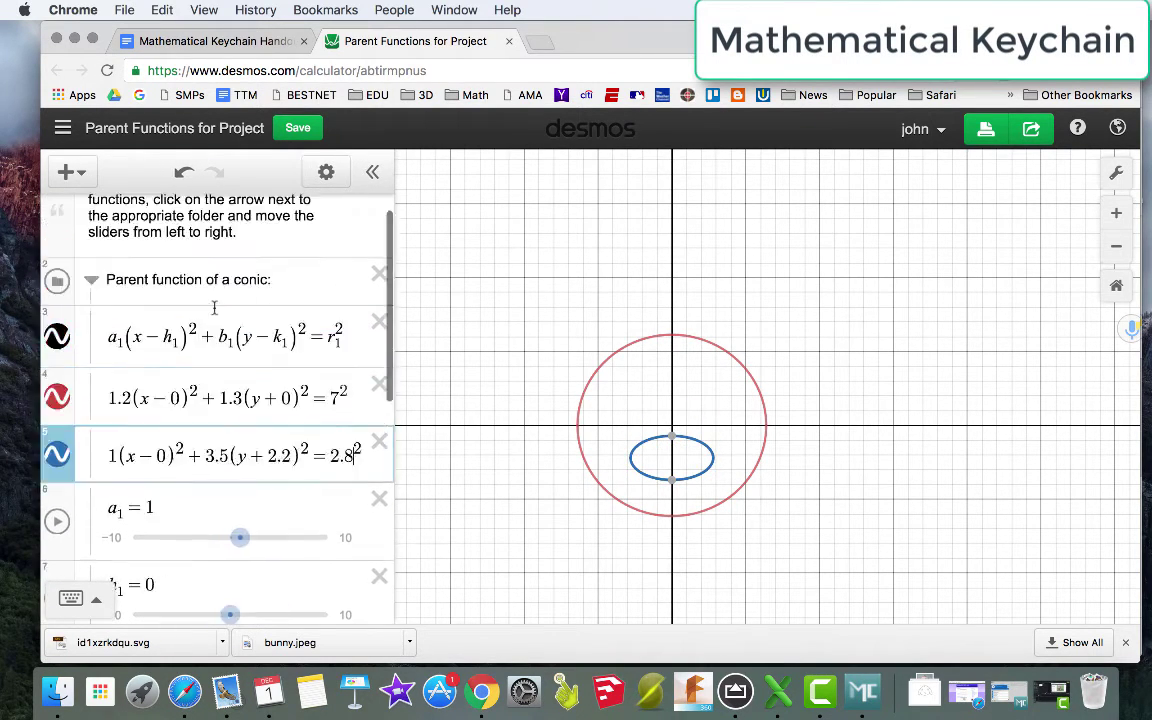
scroll(224, 420, down, 3)
mouse_move(238, 341)
mouse_down()
mouse_move(265, 334)
mouse_move(222, 340)
mouse_up()
scroll(250, 336, down, 1)
scroll(222, 340, up, 2)
- Add the first nostril row with coefficient 3.7 and x shift +1.2
click(222, 330)
key(Return)
text(3.7)
text((x−0)²+3.5(y+2.2)²=2.8²)
click(160, 387)
key(BackSpace)
key(BackSpace)
text(+1.2)
scroll(290, 424, down, 3)
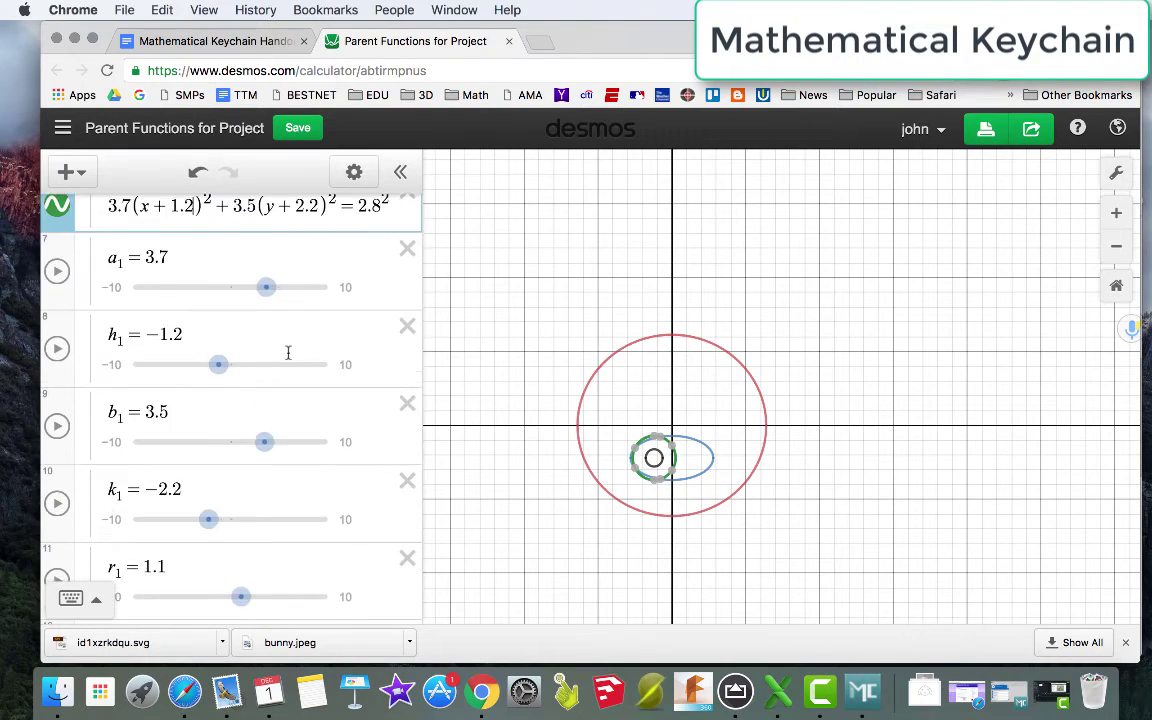
click(245, 396)
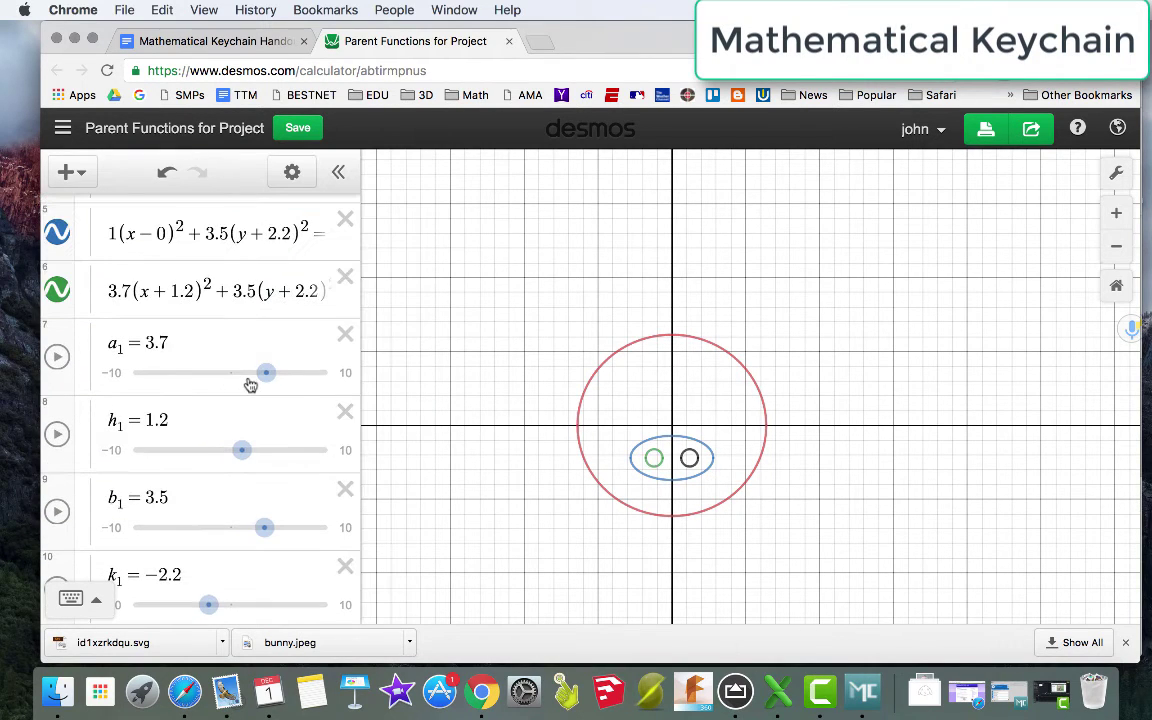
- Add the second nostril row with coefficient 3.7, x shift −1.2 and radius 1.1
click(170, 310)
key(Return)
text(3.7)
text((x-0)^2+3.5(y+2.2)^2=2.8^2)
click(182, 348)
key(BackSpace)
key(BackSpace)
text(-1.2)
double_click(356, 349)
text(1.1)
scroll(269, 374, down, 3)
drag(206, 586, 255, 586)
drag(241, 396, 251, 400)
scroll(251, 400, down, 2)
drag(240, 537, 256, 540)
- Add an eye row by pasting the nostril equation with coefficient 3.7 and x shift 2.3
click(66, 172)
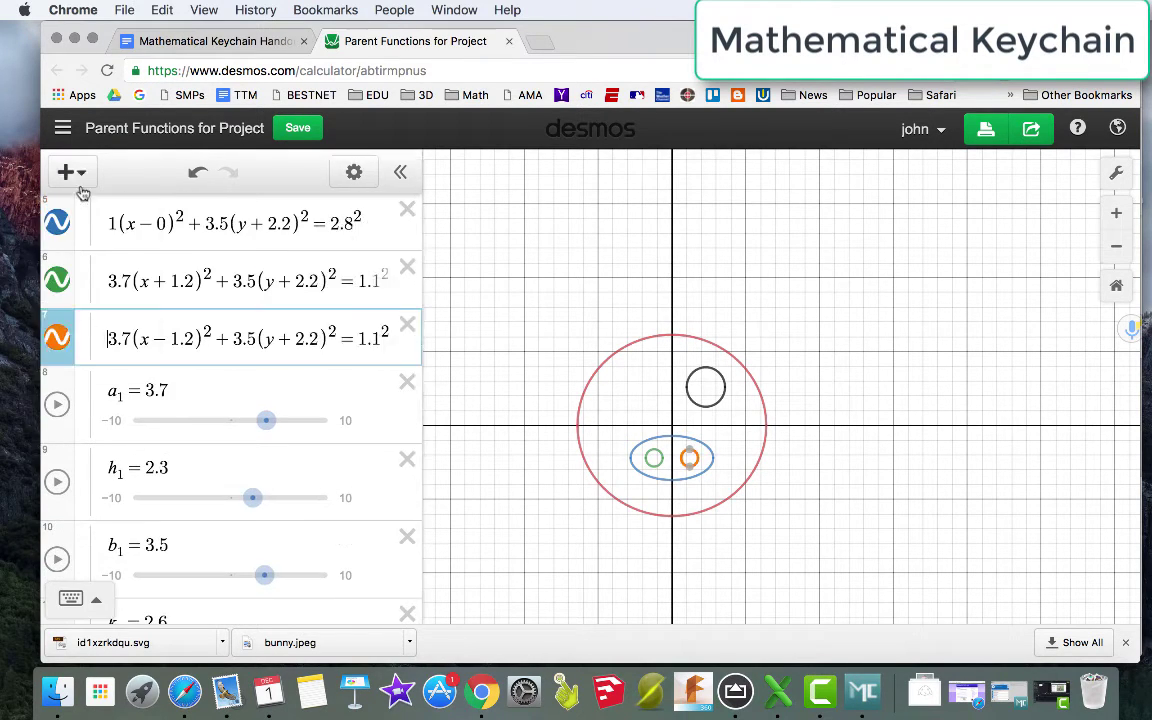
click(110, 216)
text(1(x-0)^2+3.5(y+2.2)^2=2.8^2)
key(Home)
key(Delete)
text(3.7)
double_click(183, 327)
text(2.3)
- Set the eye's y shift to −2.6 and radius 2.5, placing it upper right
scroll(245, 320, down, 1)
double_click(306, 314)
text(2.6)
double_click(373, 300)
text(2.5)
click(290, 291)
key(BackSpace)
text(-)
key(Return)
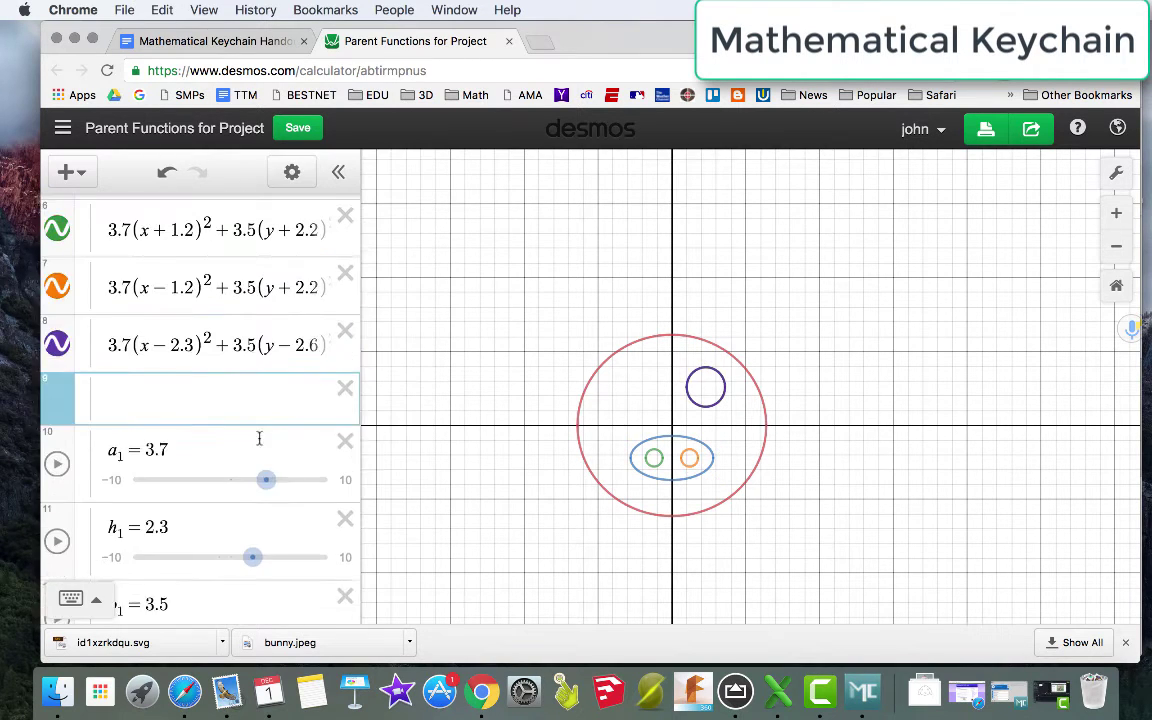
drag(252, 445, 208, 445)
- Add the upper-left eye by copying the right-eye equation and changing x−2.3 to x+2.3
click(342, 334)
text(1(x-0)^2+3.5(y+2.2)^2=2.8^2)
key(ctrl+a)
key(BackSpace)
key(BackSpace)
key(ctrl+a)
key(ctrl+c)
key(Return)
key(ctrl+v)
text(+)
click(497, 389)
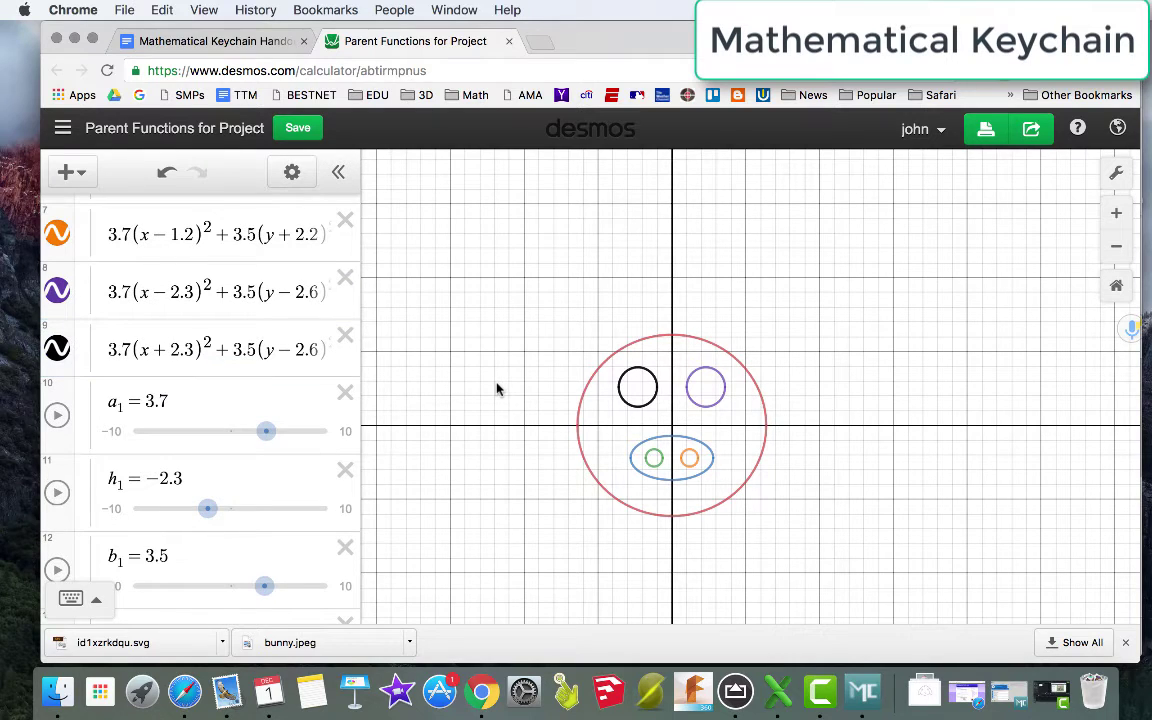
- Make the face circle, snout ellipse and left nostril black
scroll(200, 350, up, 5)
click(91, 313)
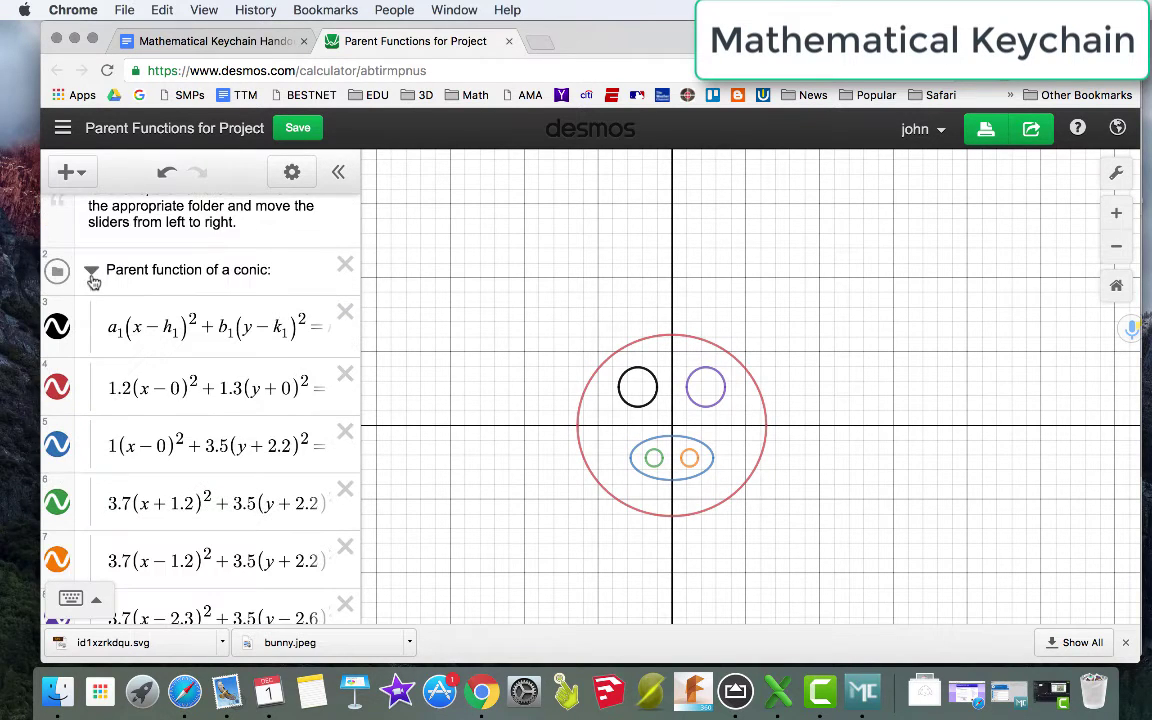
click(57, 388)
click(158, 440)
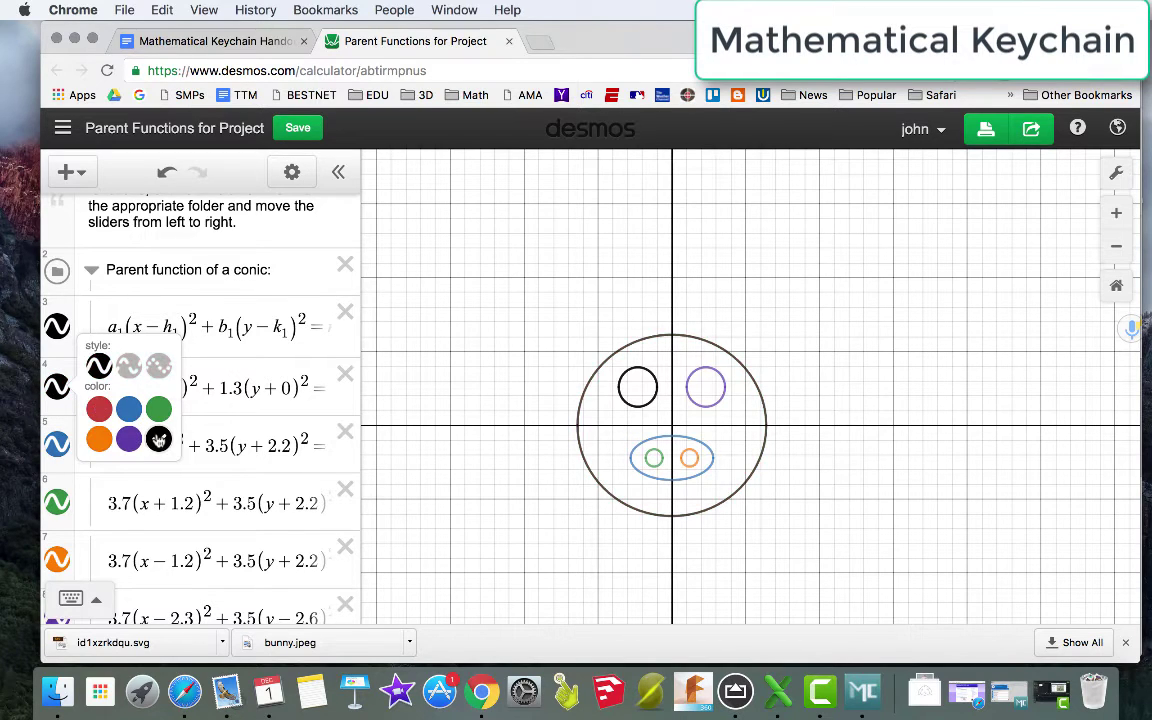
click(57, 443)
click(158, 497)
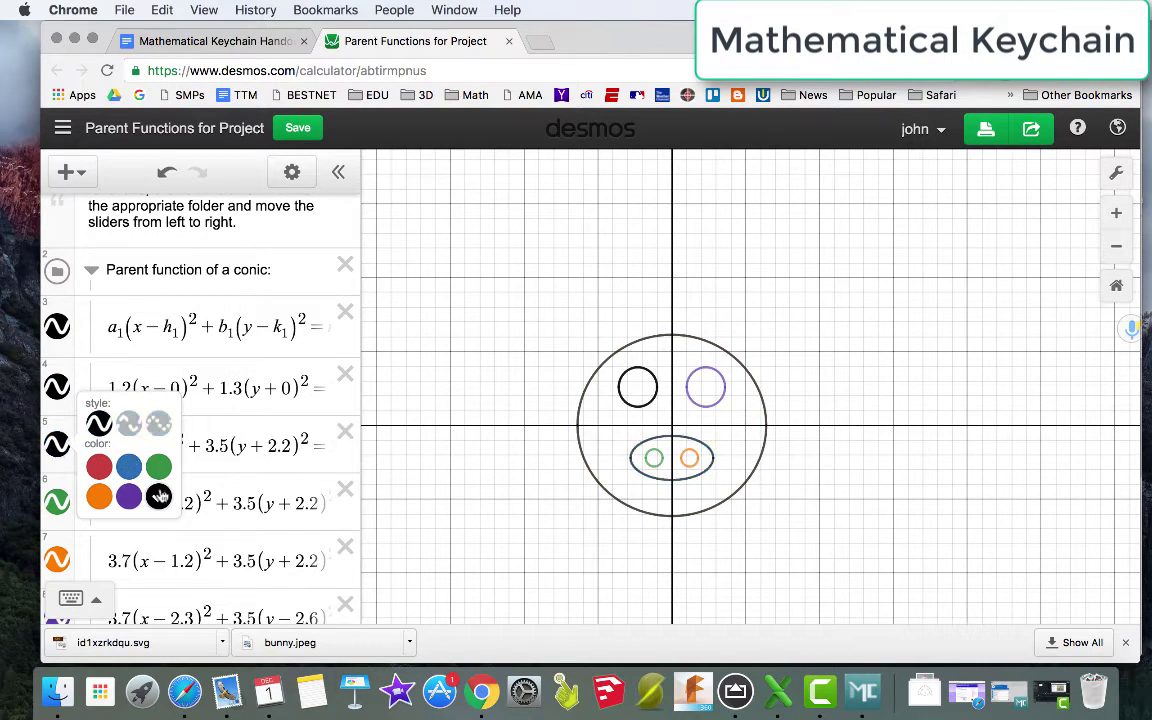
click(50, 458)
click(57, 501)
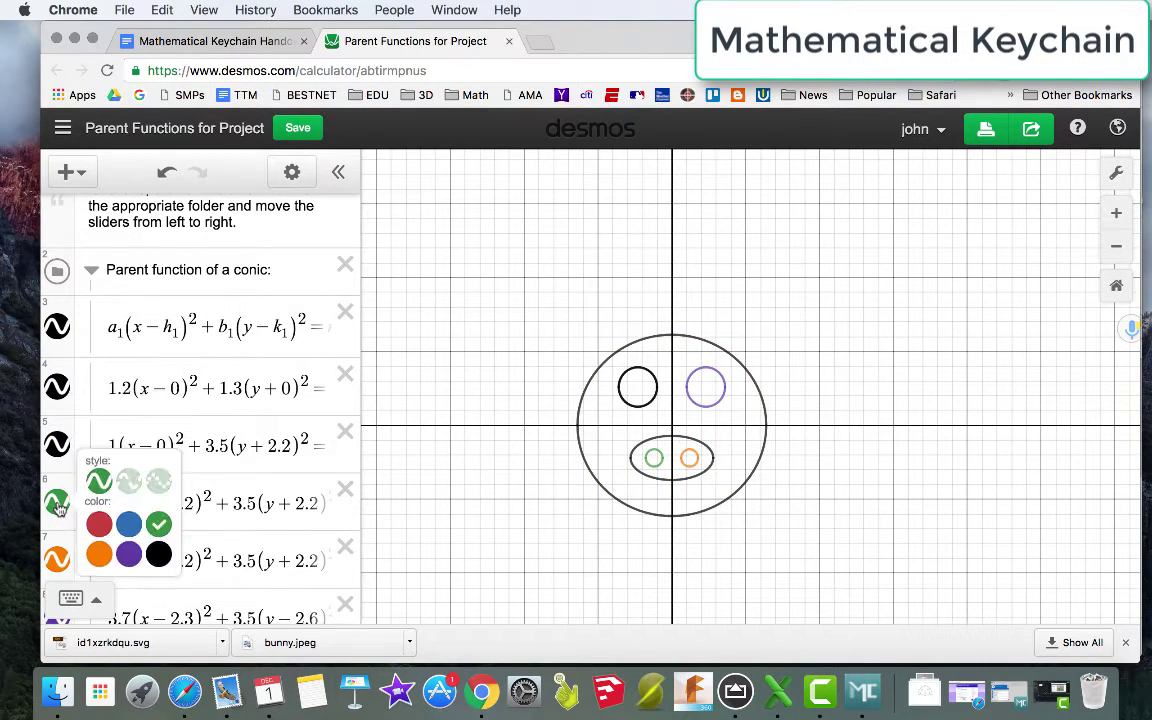
click(158, 554)
click(57, 558)
- Make the right nostril and the eye black
click(57, 558)
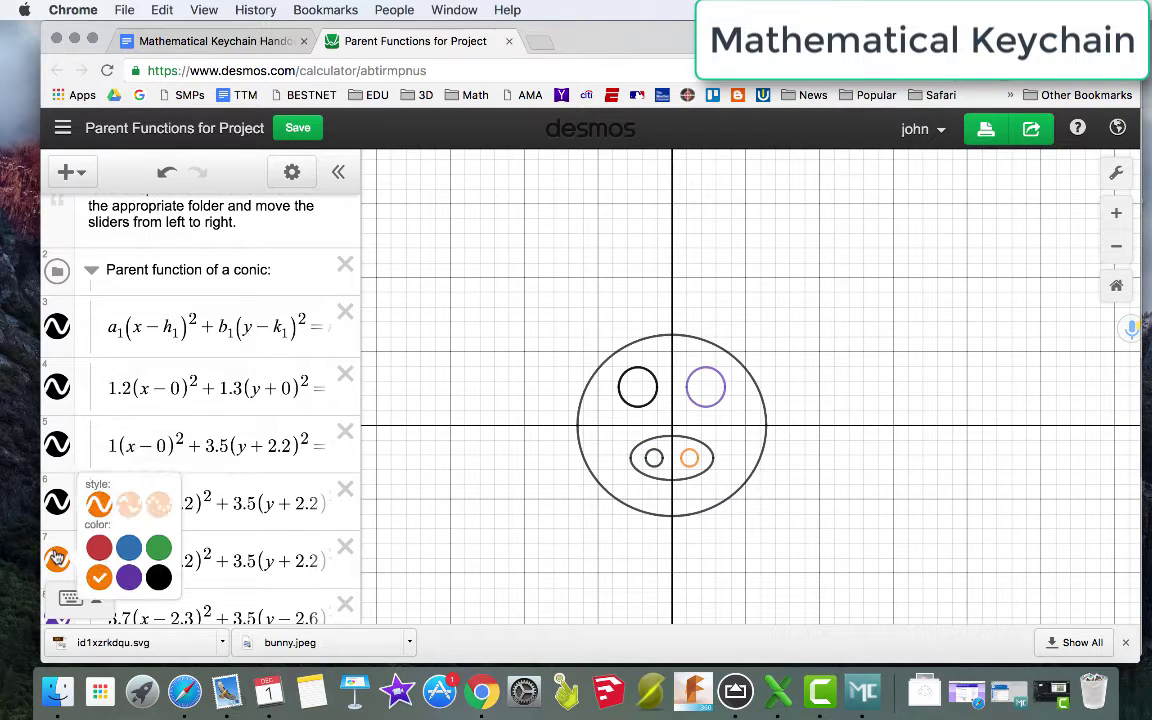
click(158, 577)
scroll(71, 508, down, 2)
scroll(71, 508, down, 2)
click(57, 415)
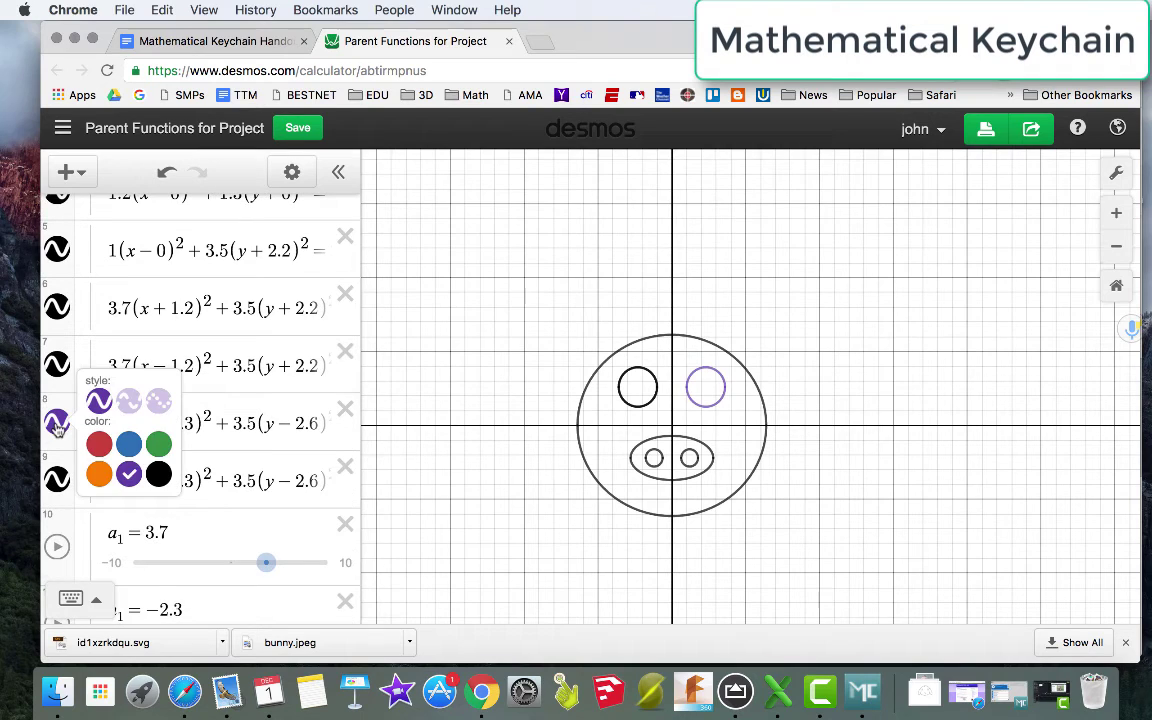
click(158, 474)
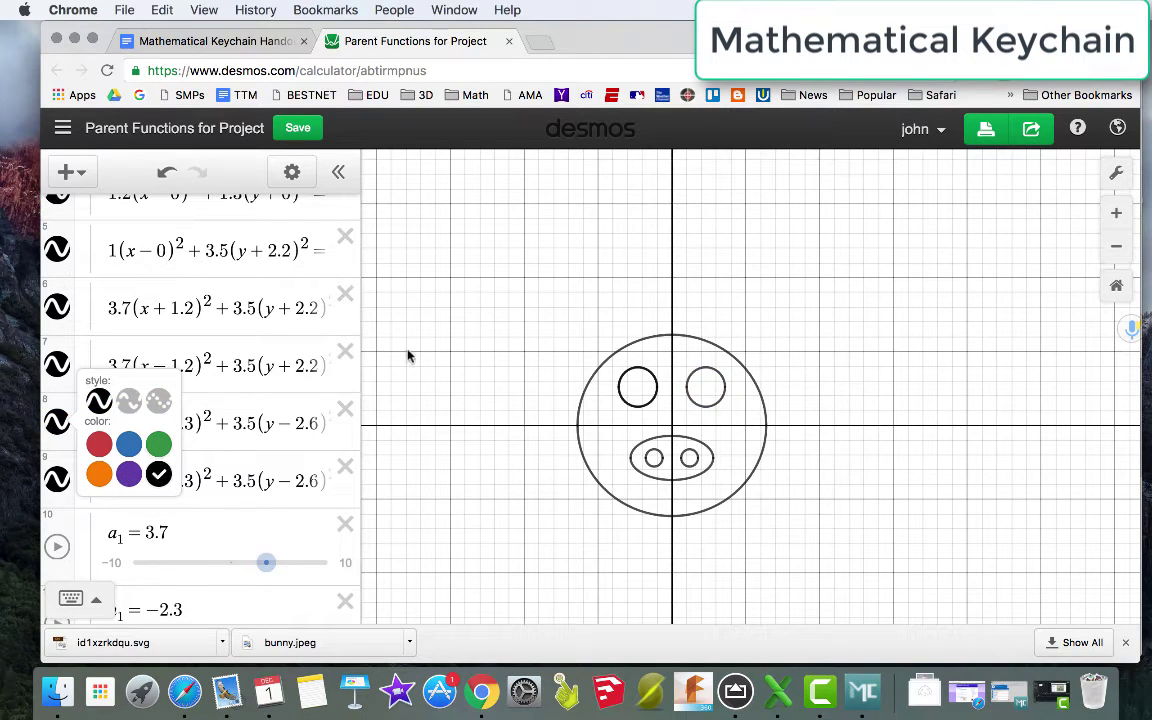
click(433, 354)
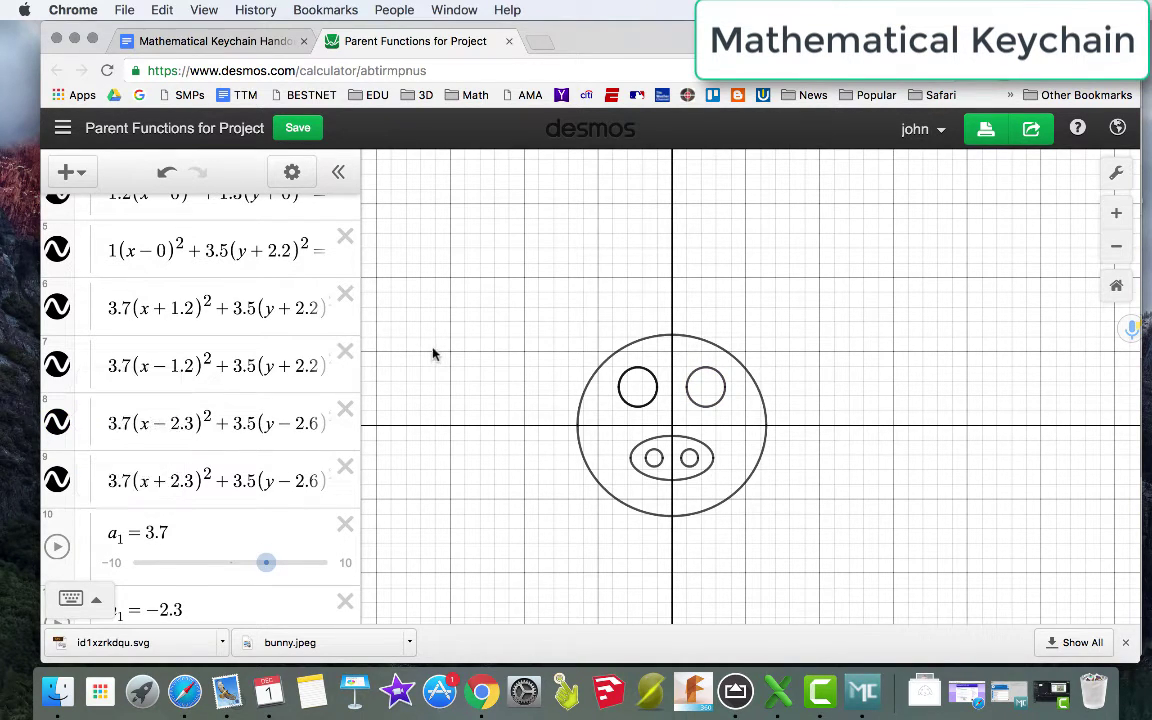
scroll(134, 367, up, 5)
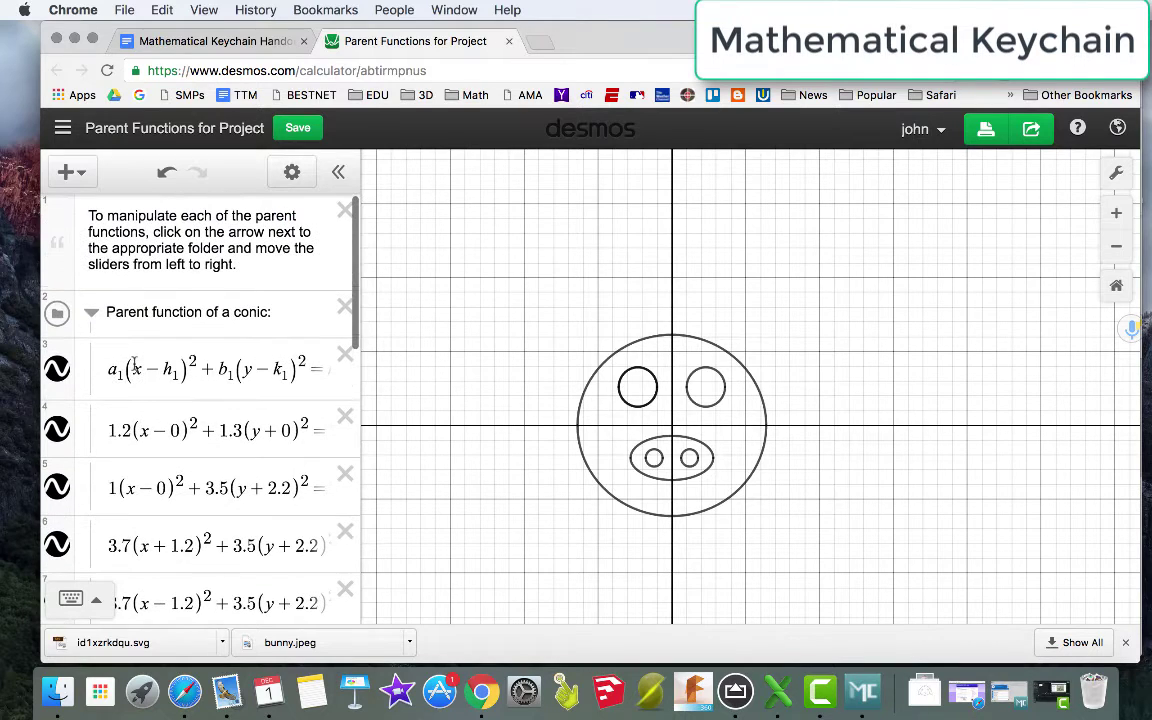
- Open the quadratic parent-function folder and show its template curve
click(90, 312)
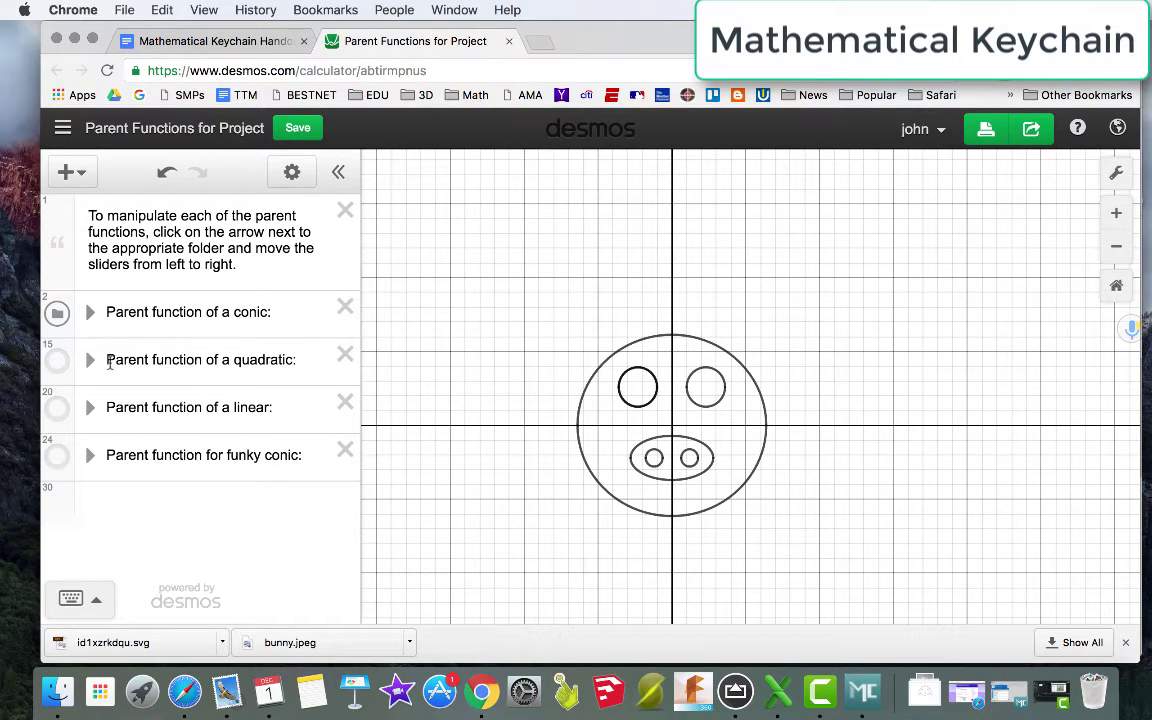
click(91, 360)
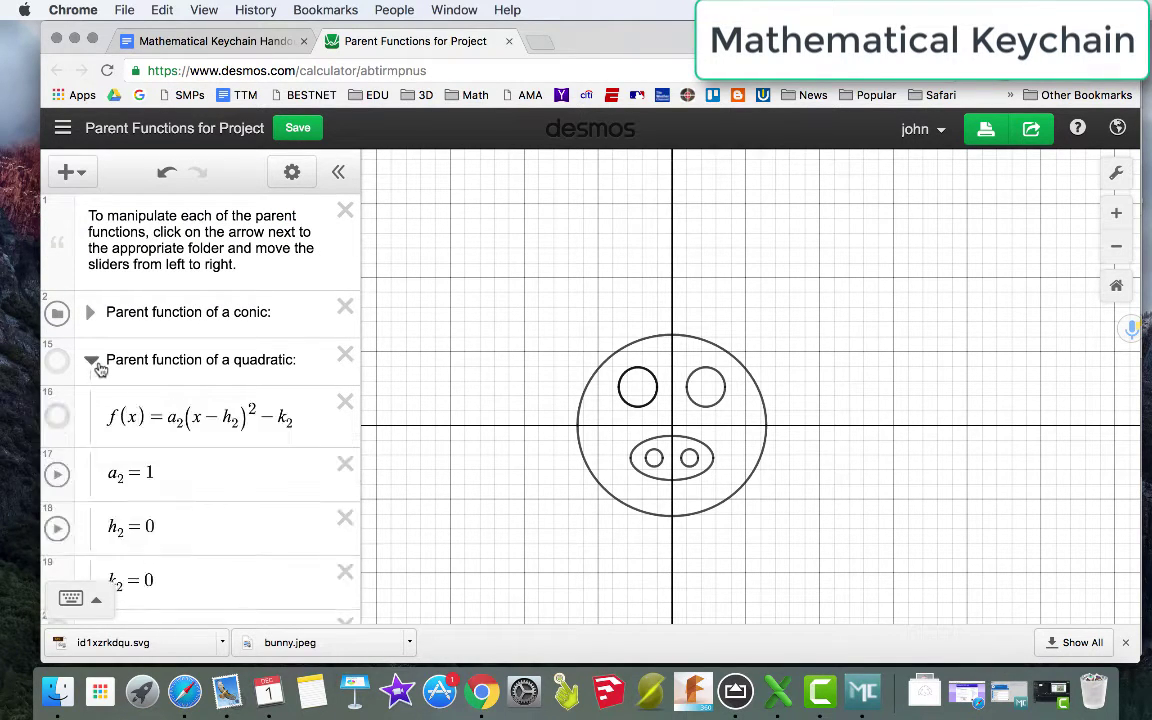
scroll(257, 381, down, 4)
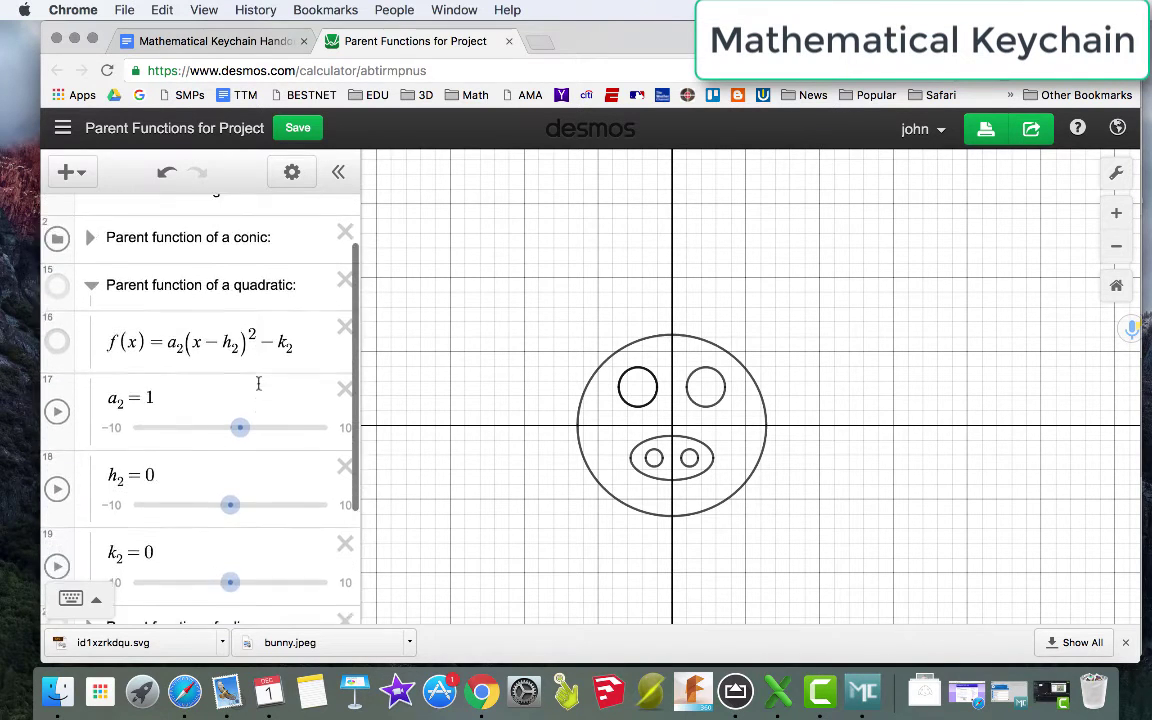
scroll(257, 381, down, 1)
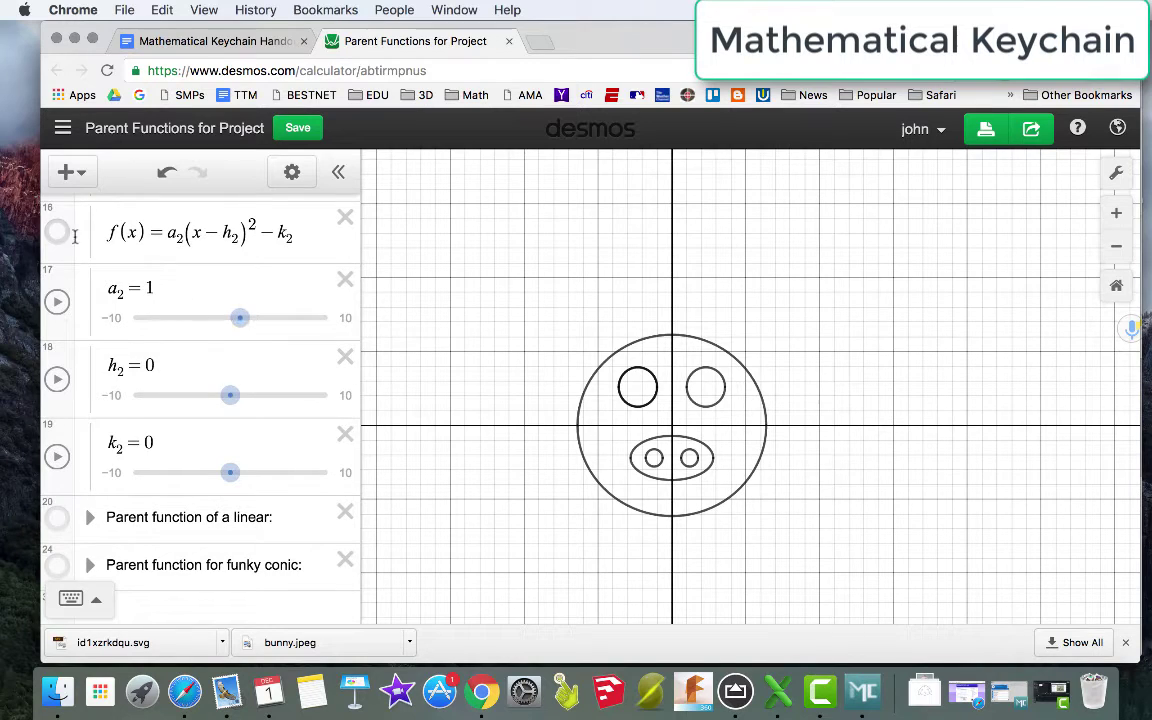
scroll(62, 250, up, 3)
scroll(63, 276, up, 1)
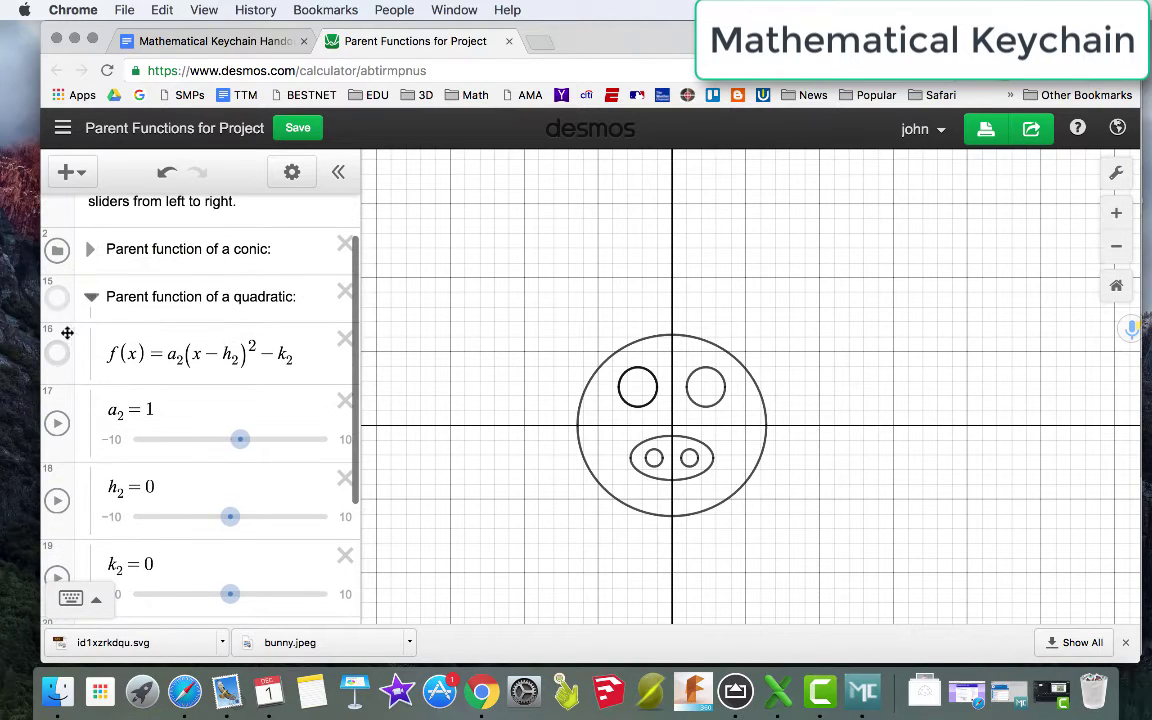
click(57, 354)
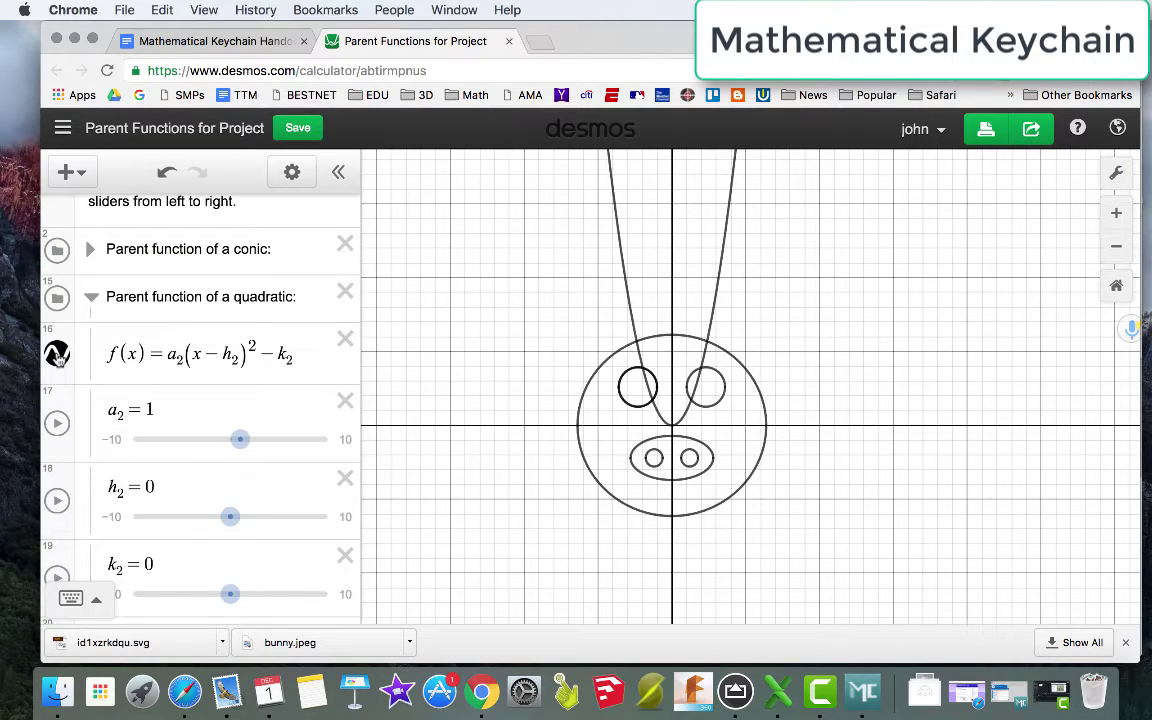
- Fit the parabola around the chin with k₂ = 4.9 and a₂ = 0.17
scroll(239, 463, down, 2)
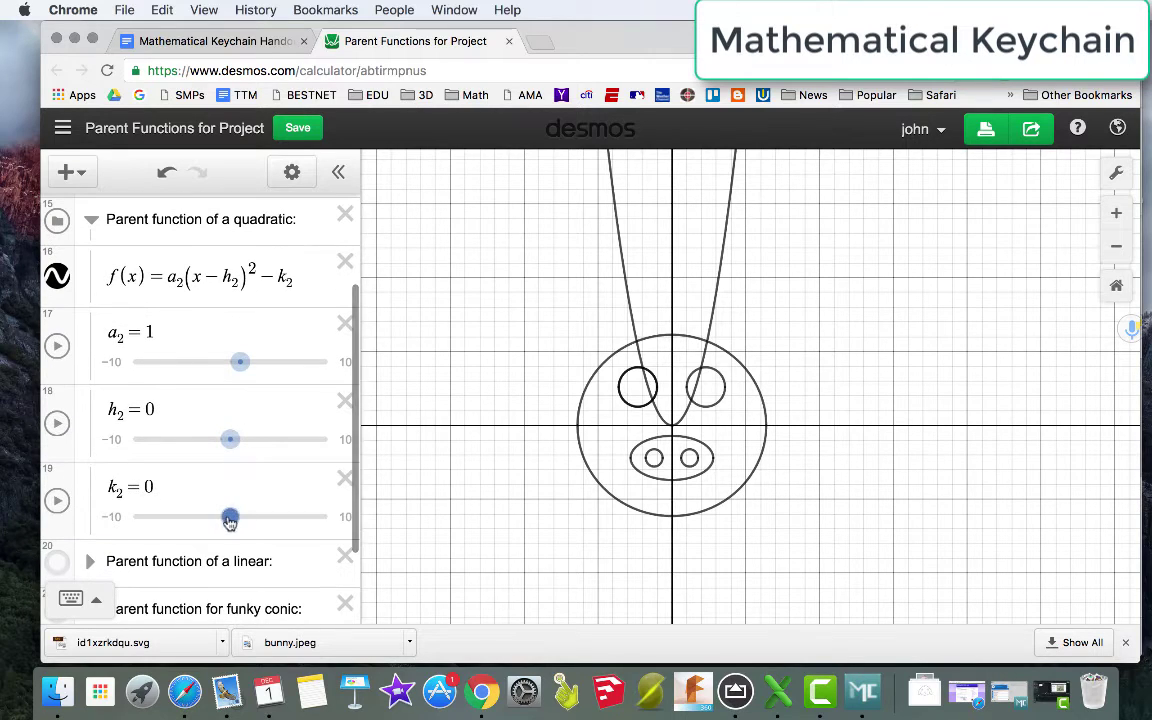
drag(229, 522, 278, 516)
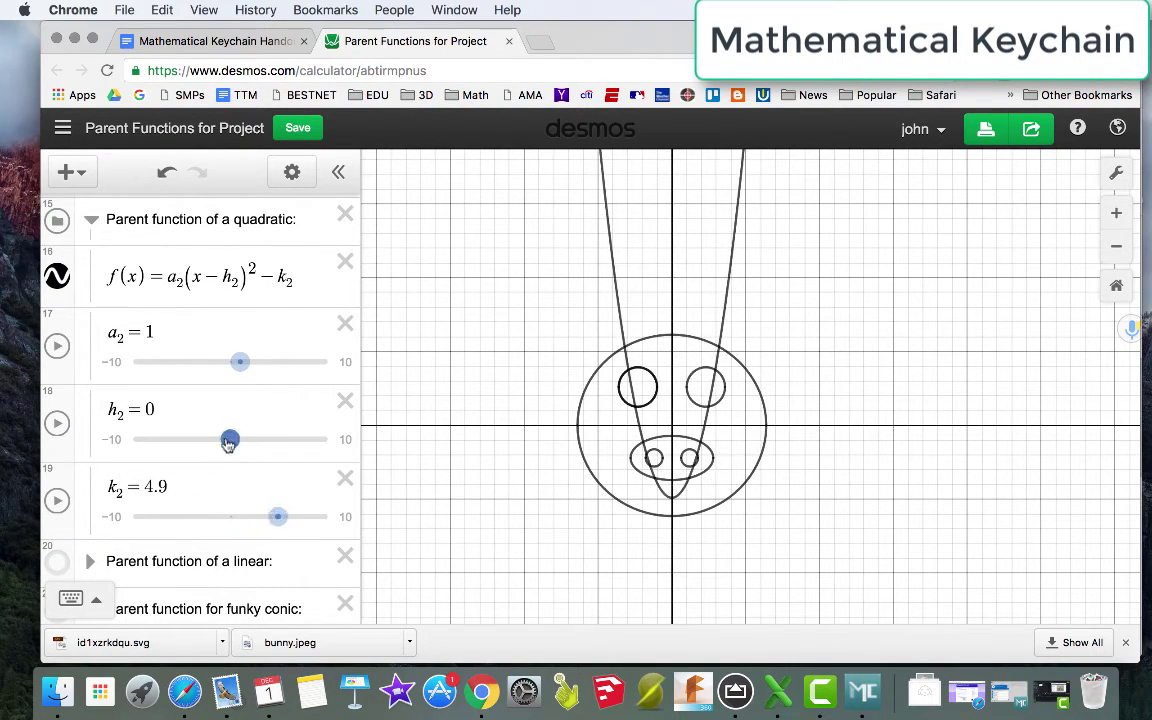
drag(239, 362, 231, 371)
click(188, 327)
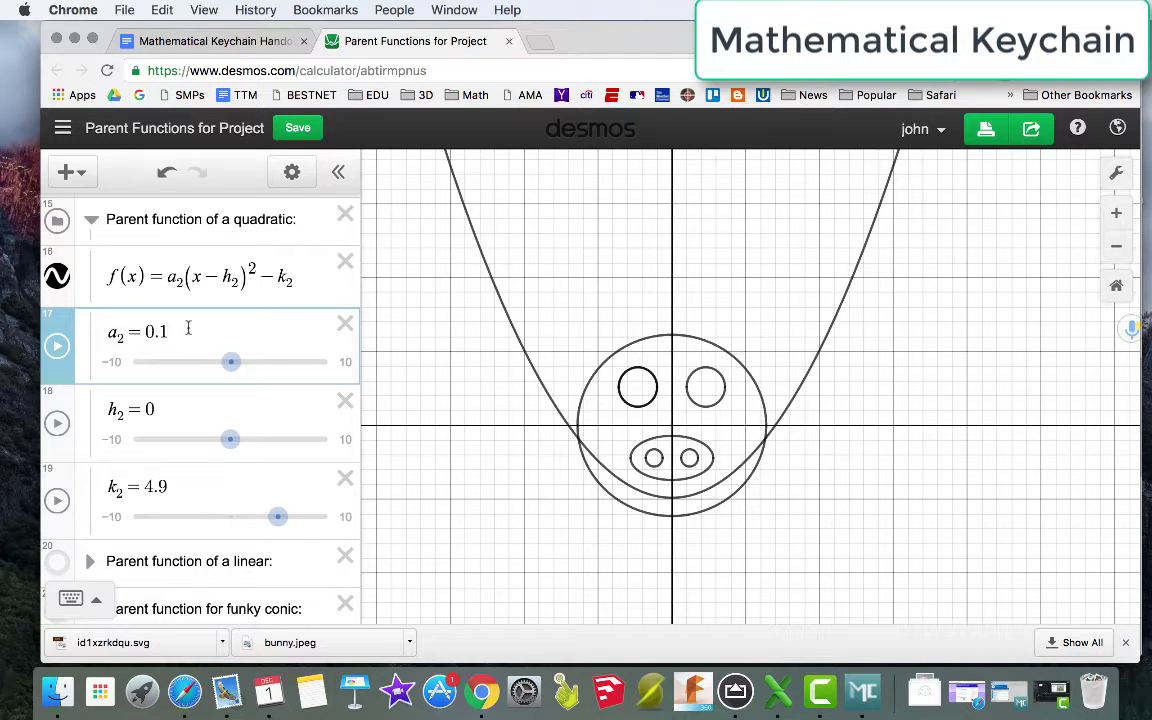
text(5)
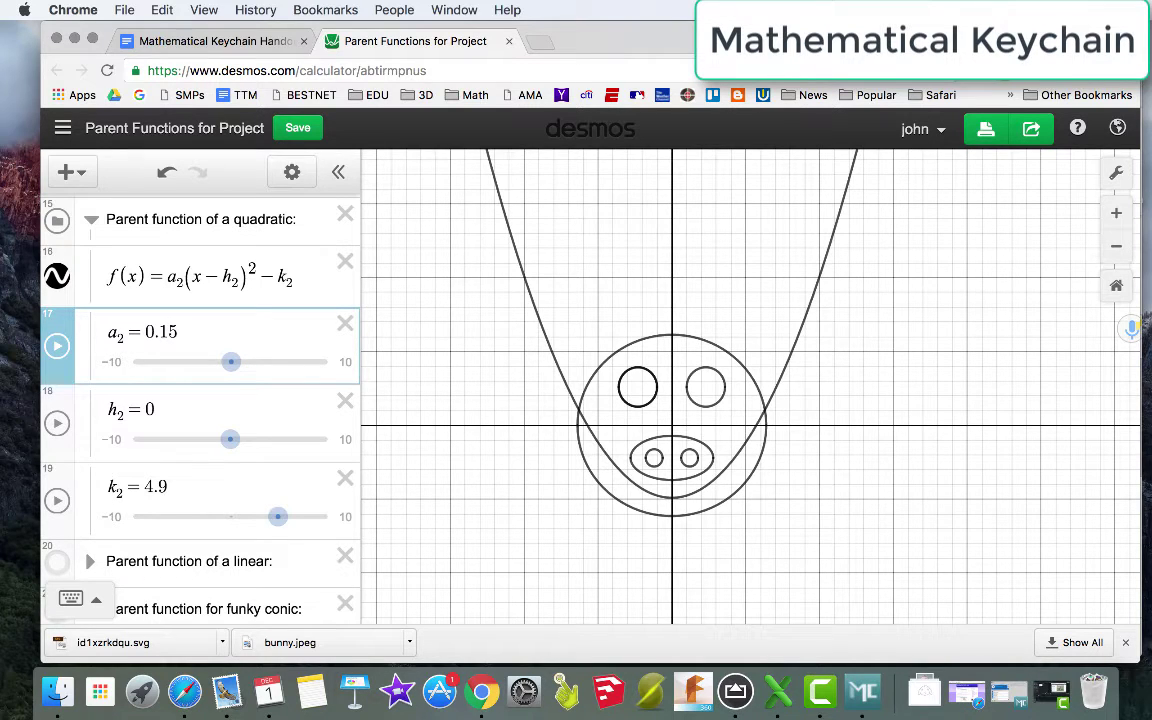
key(BackSpace)
text(6)
key(BackSpace)
text(7)
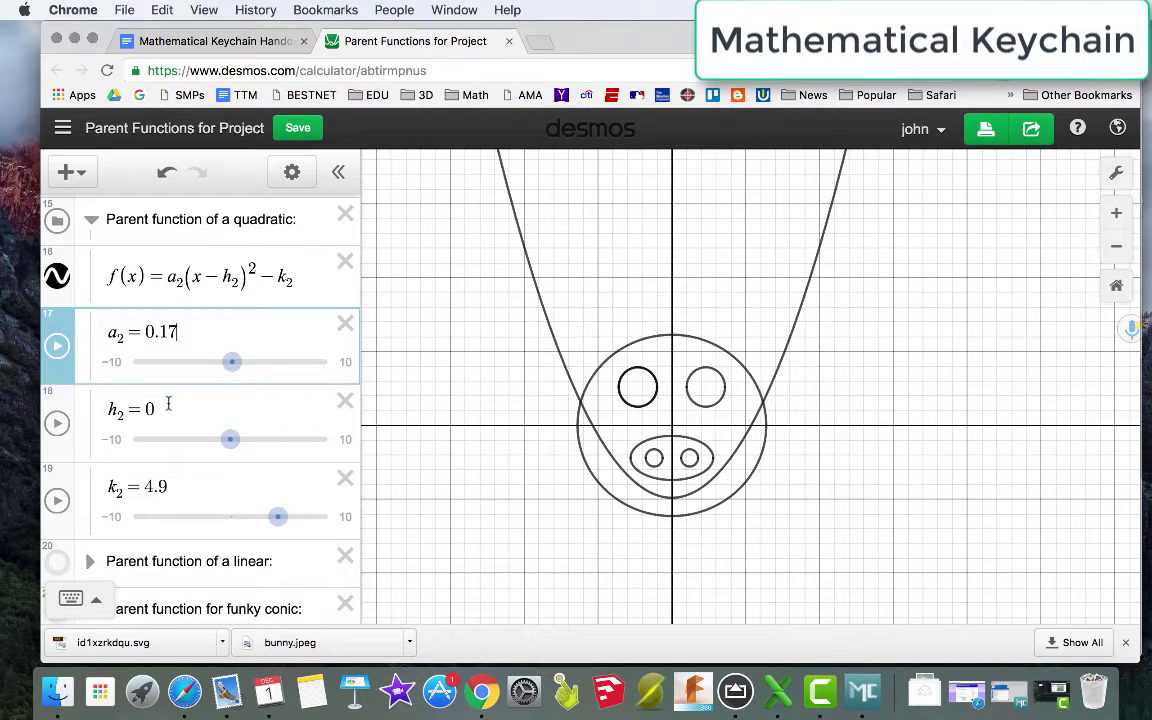
scroll(169, 403, down, 1)
- Add a new expression below f(x) reading f(x)=.17(x−0)^2−4.9{
click(92, 258)
scroll(95, 235, up, 2)
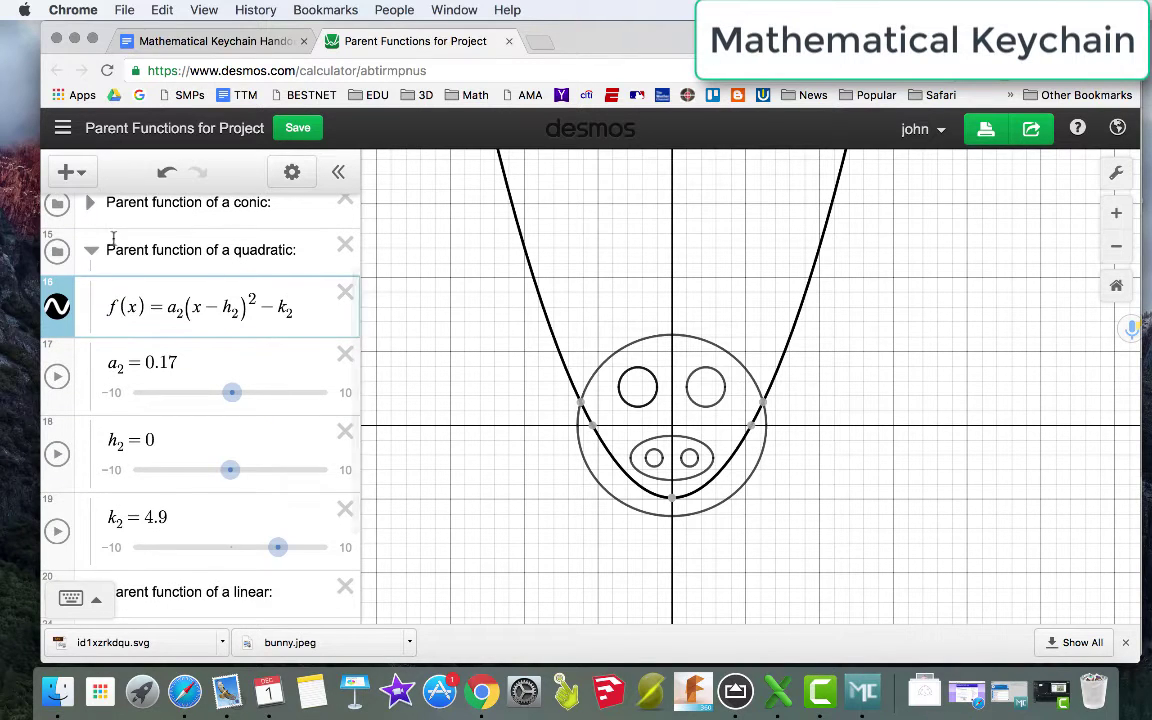
click(72, 172)
click(60, 222)
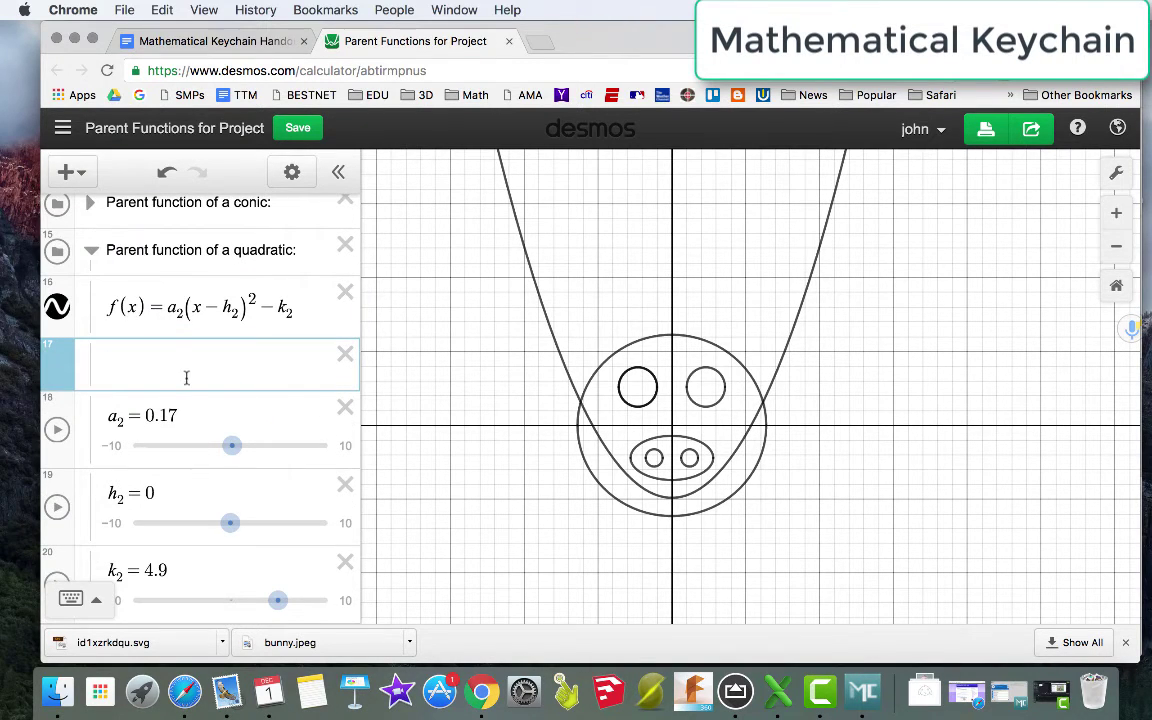
text(f(x)=.17()
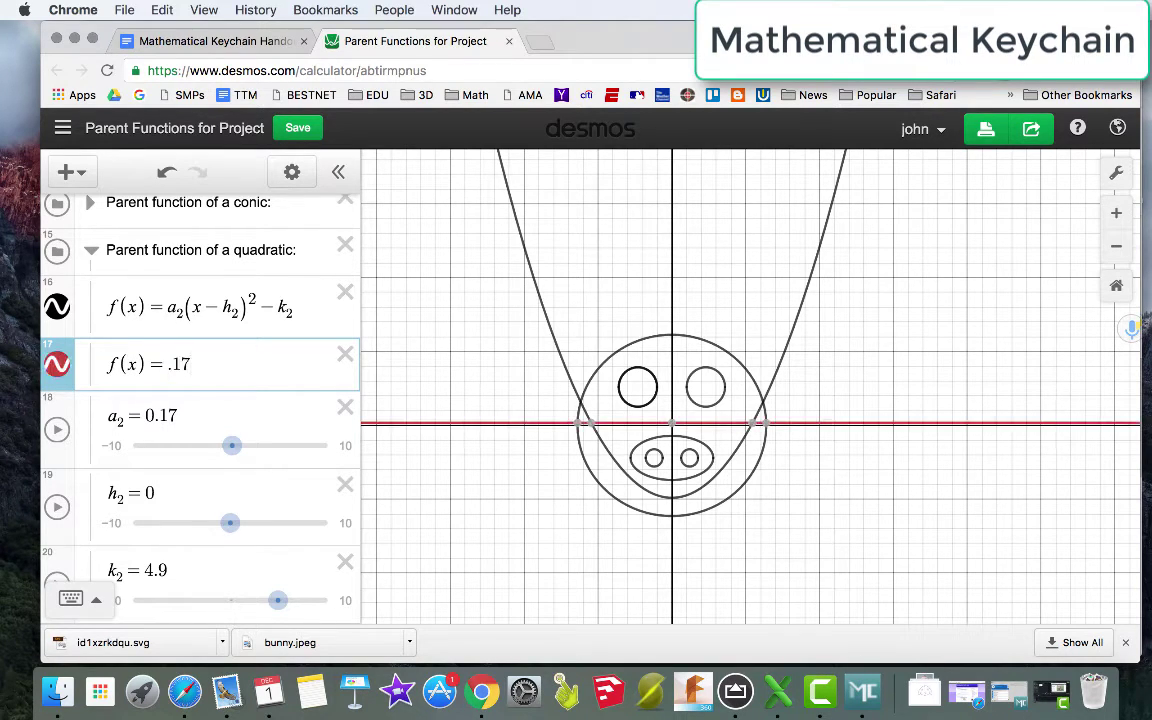
text(x-)
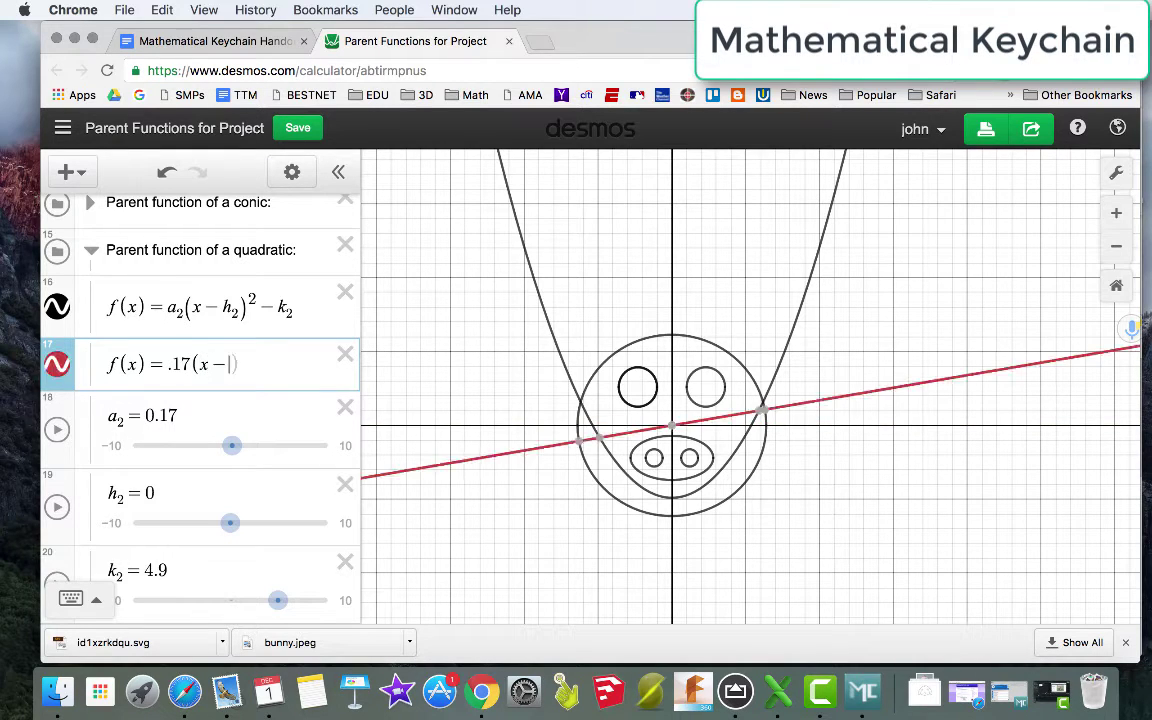
text(0)^2)
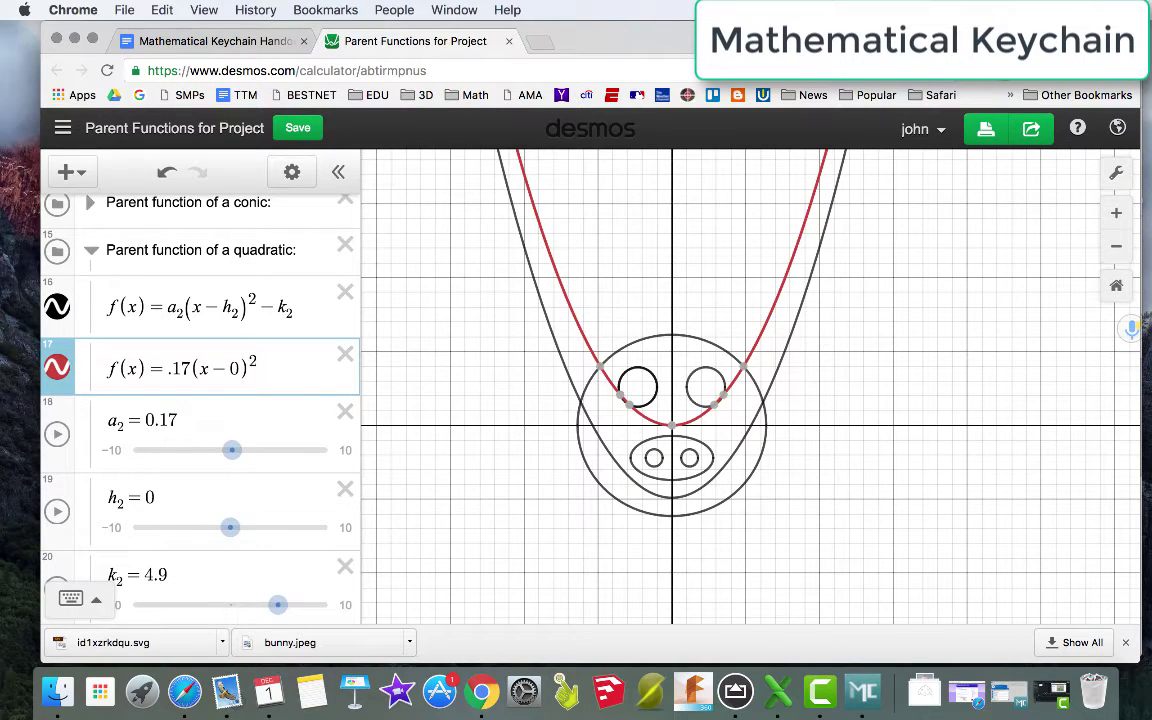
text(-4.9)
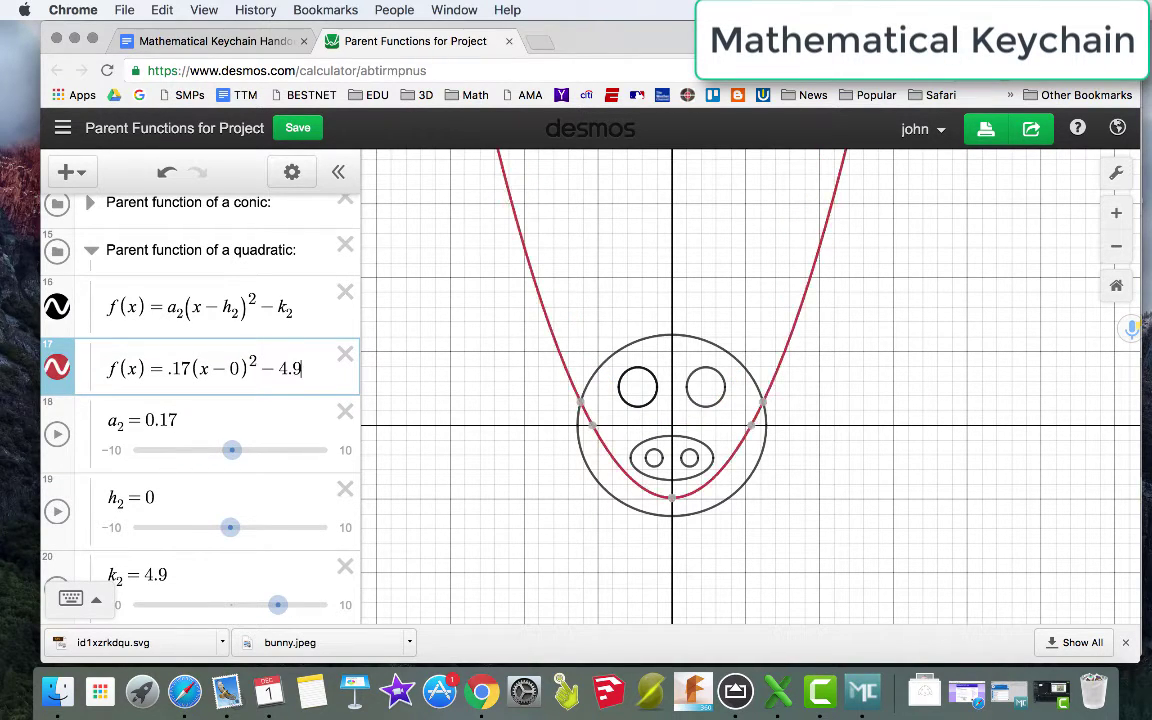
text({)
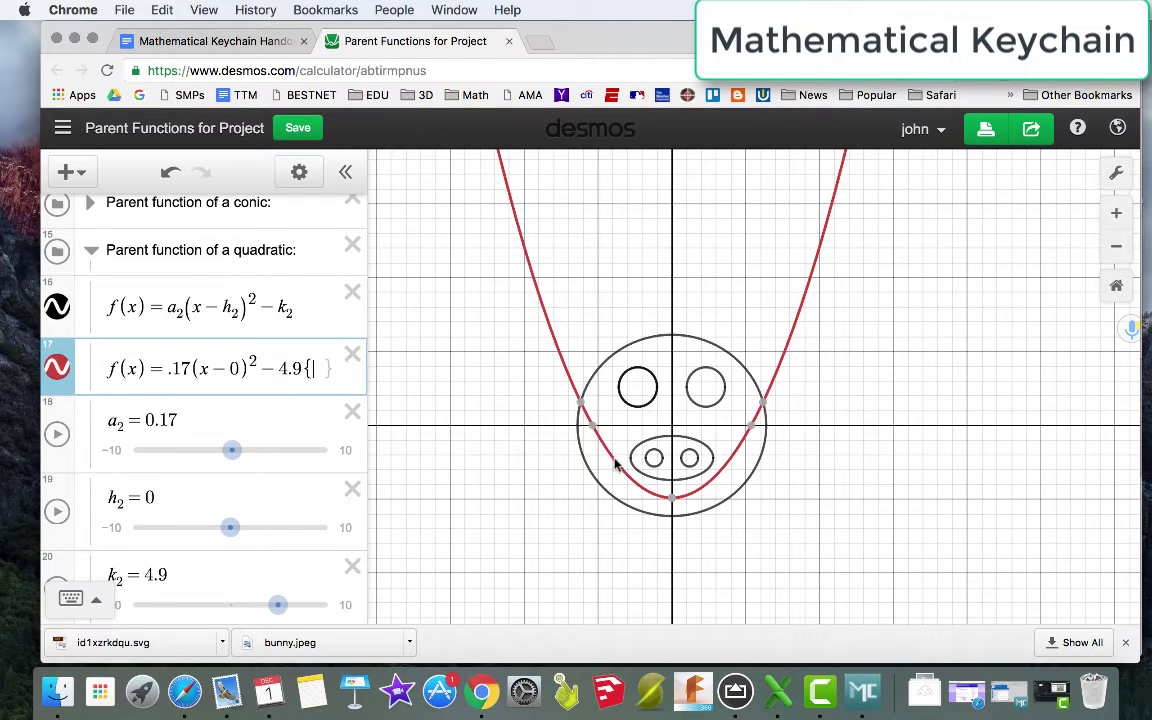
- Trace the parabola to find its points near x = −4 and x = 4
click(729, 462)
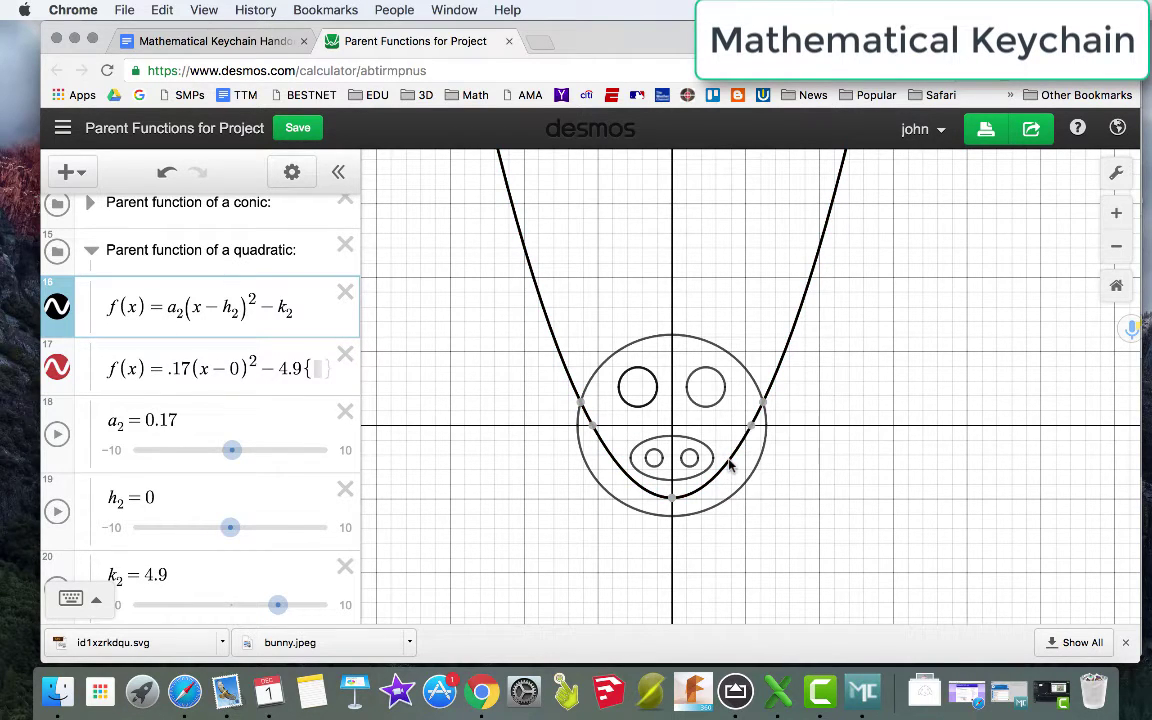
click(731, 462)
click(614, 459)
drag(614, 459, 613, 458)
key(super+z)
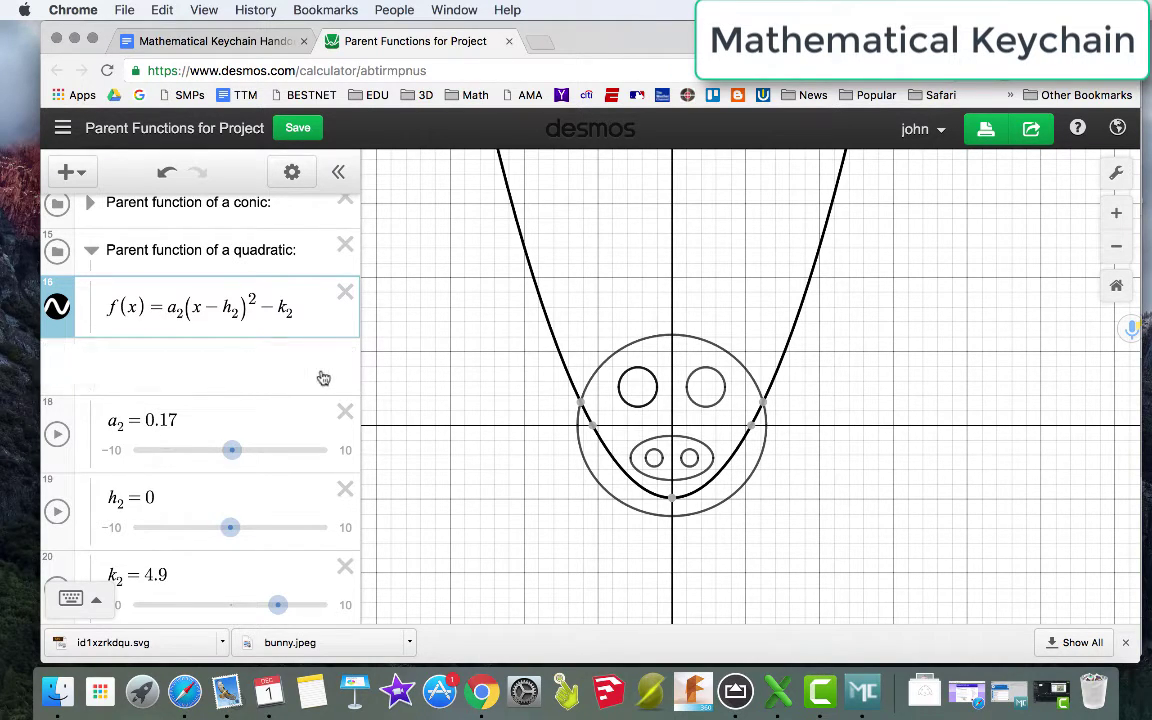
key(super+shift+z)
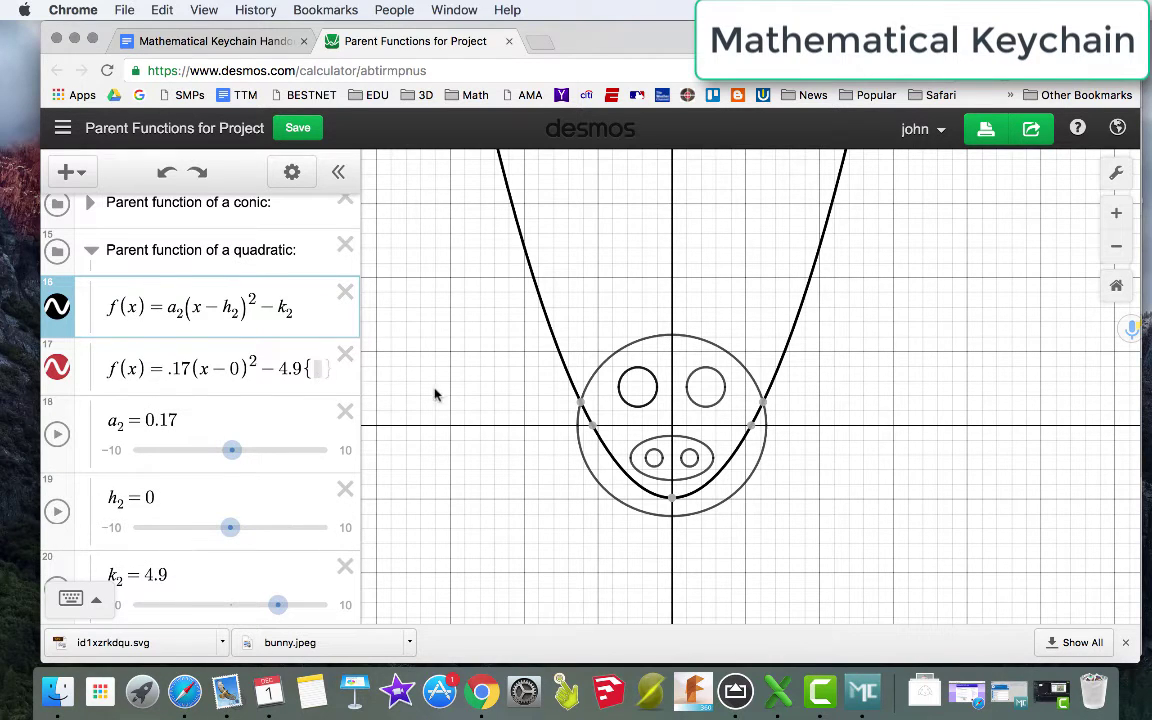
drag(604, 451, 613, 460)
- Type the domain −4<x<4 inside the red expression's braces
click(345, 370)
text({-4<)
key(BackSpace)
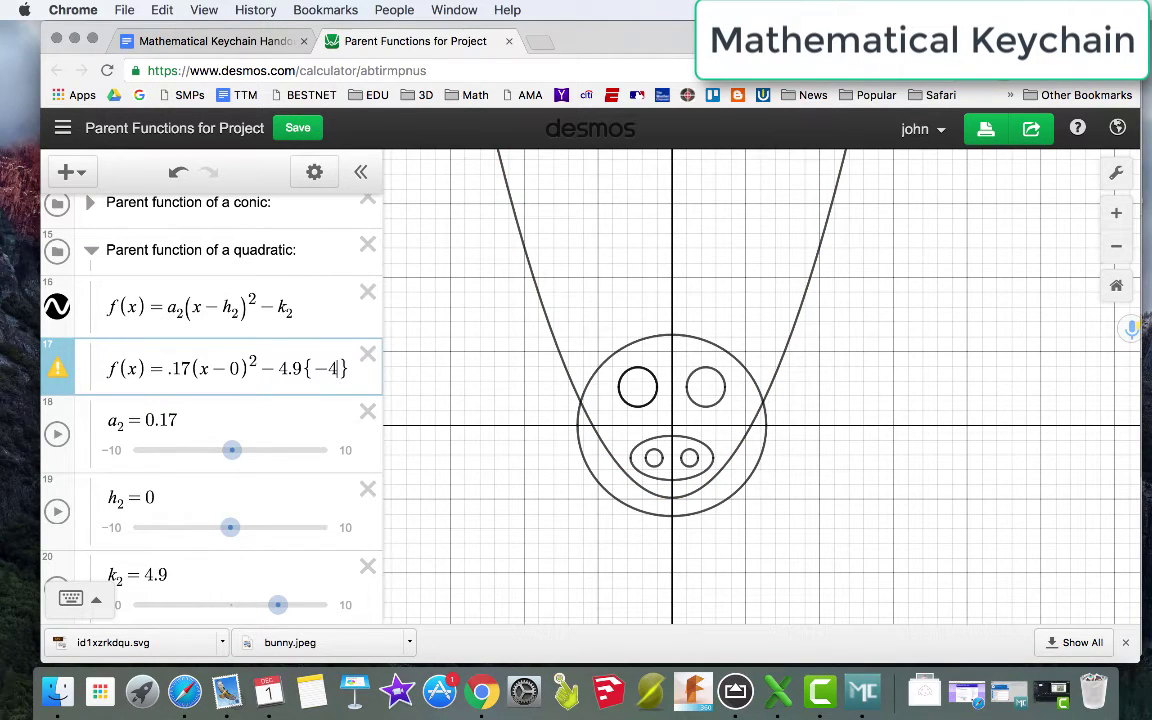
text(< y)
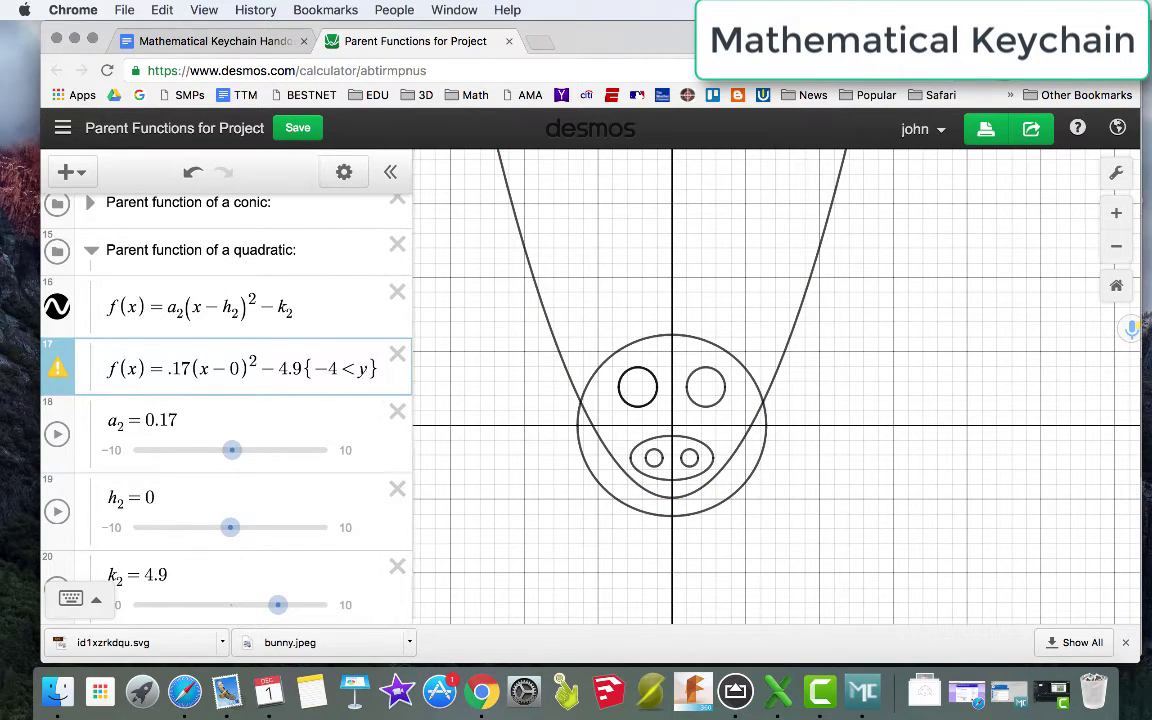
key(BackSpace)
text(x < )
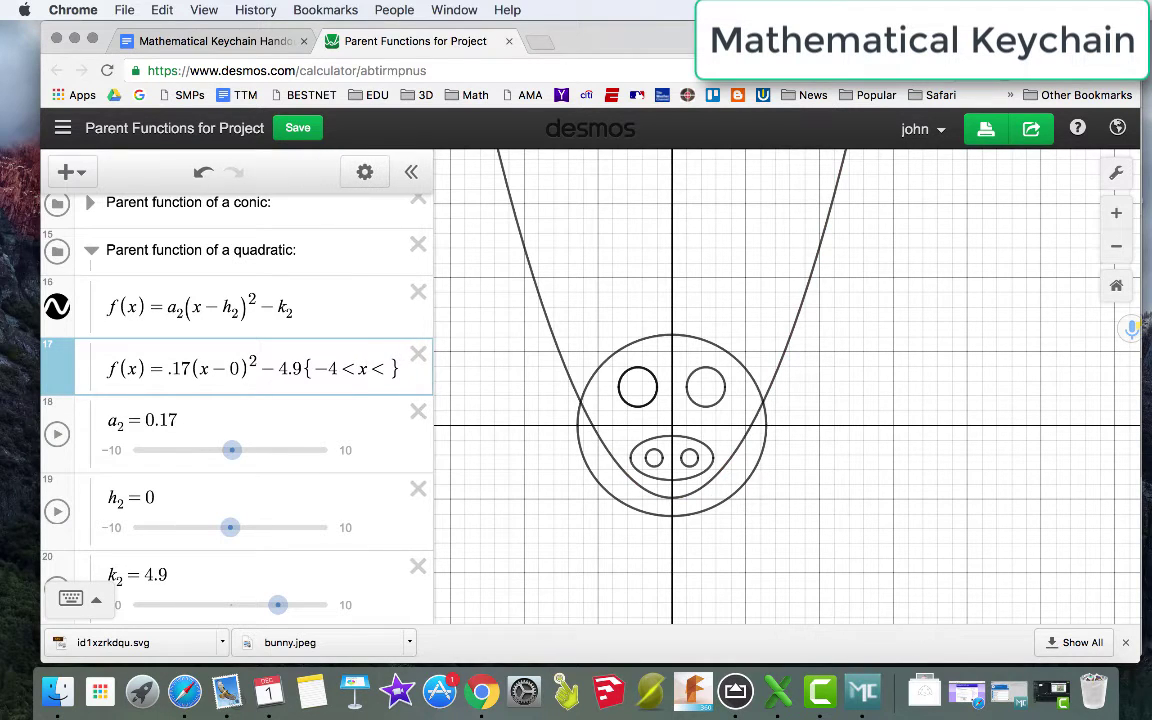
text(4)
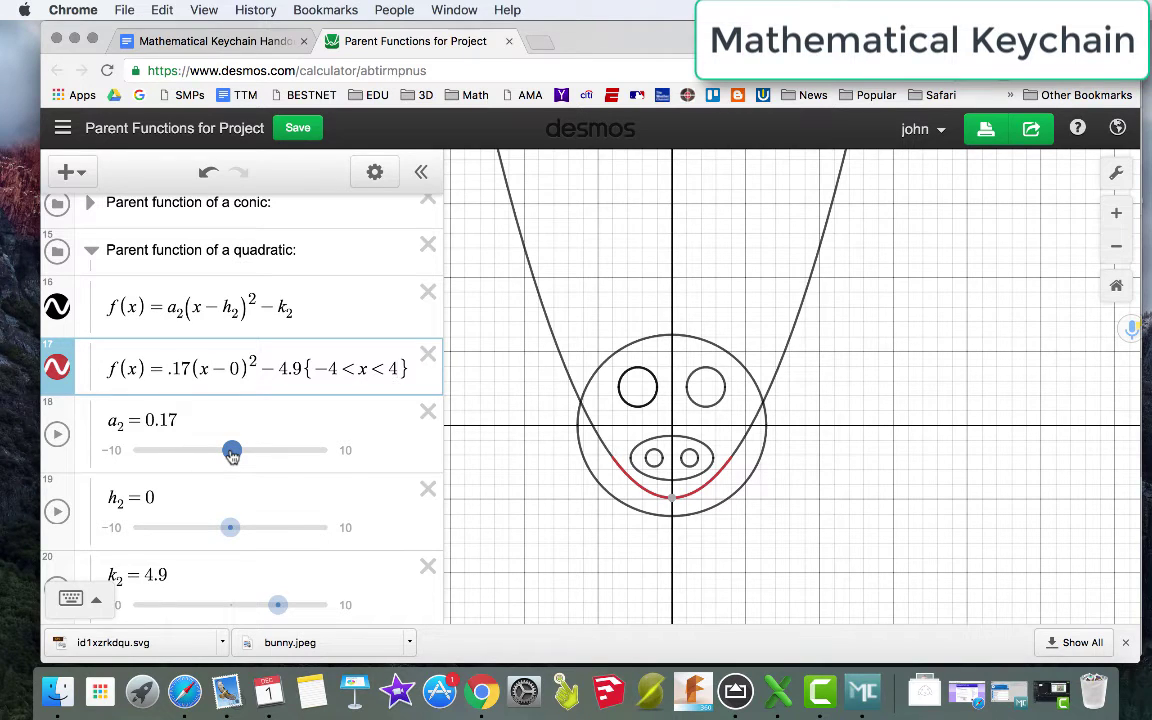
- Set the template parabola to k₂ = 5.7 and a₂ = 0.27, then check the red smile's endpoints
drag(231, 454, 233, 454)
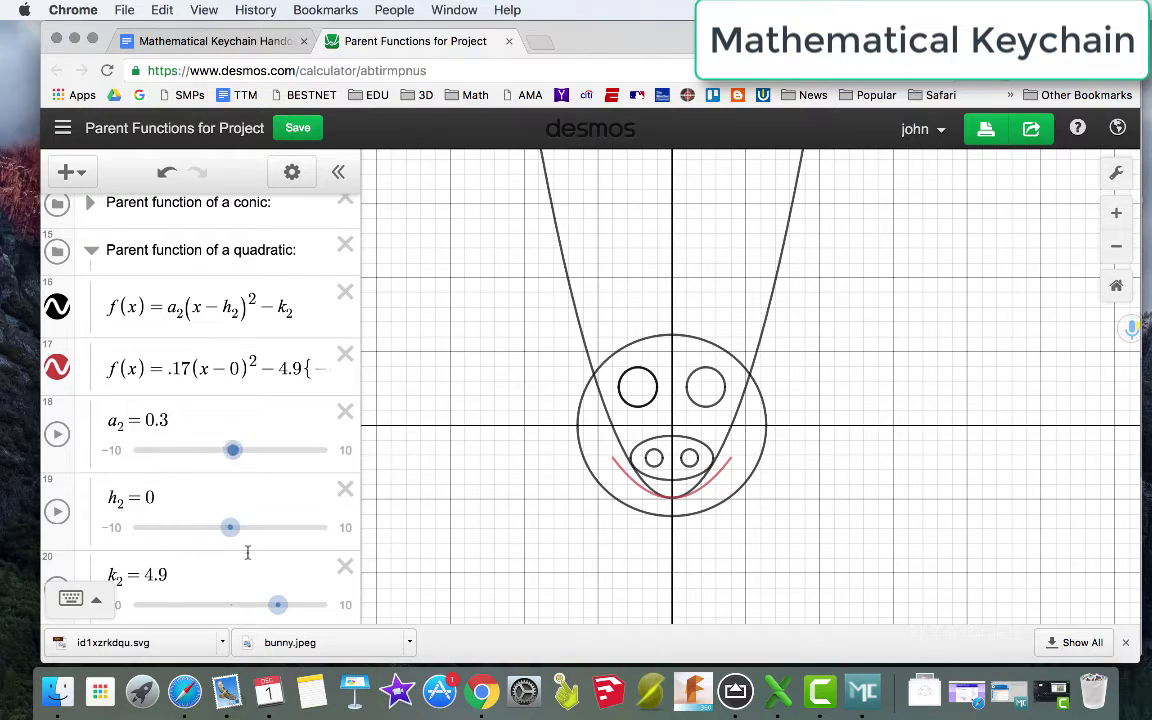
drag(278, 609, 285, 609)
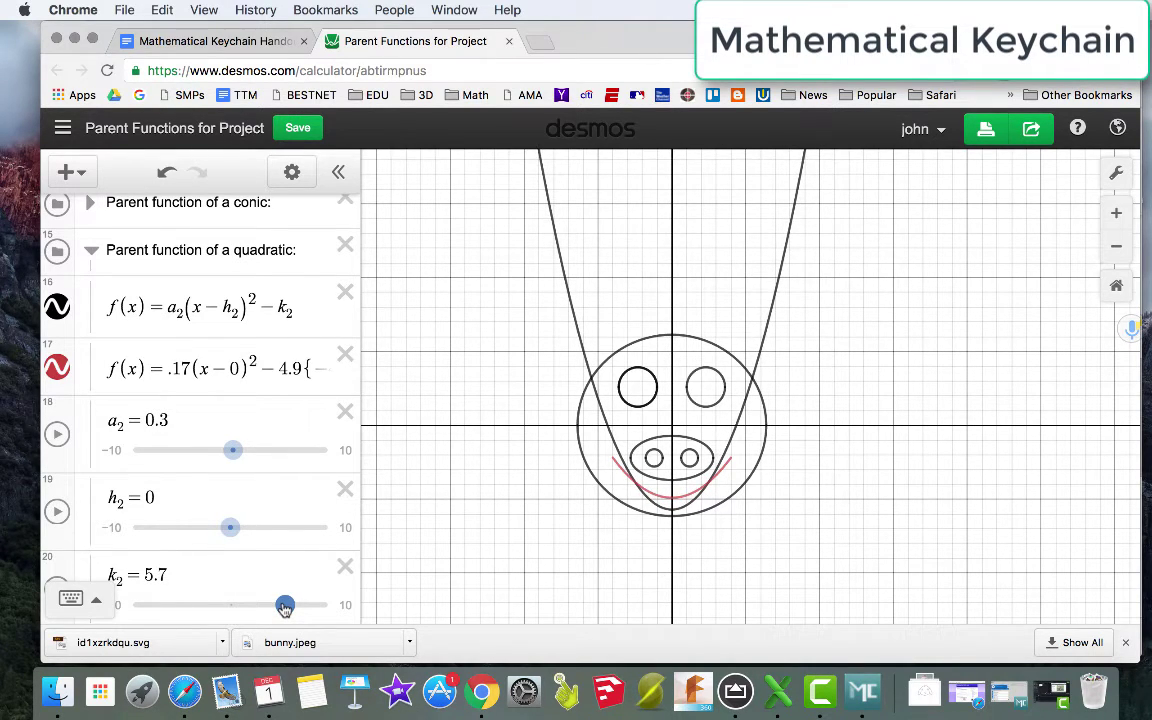
click(174, 425)
key(BackSpace)
text(2 = 0.)
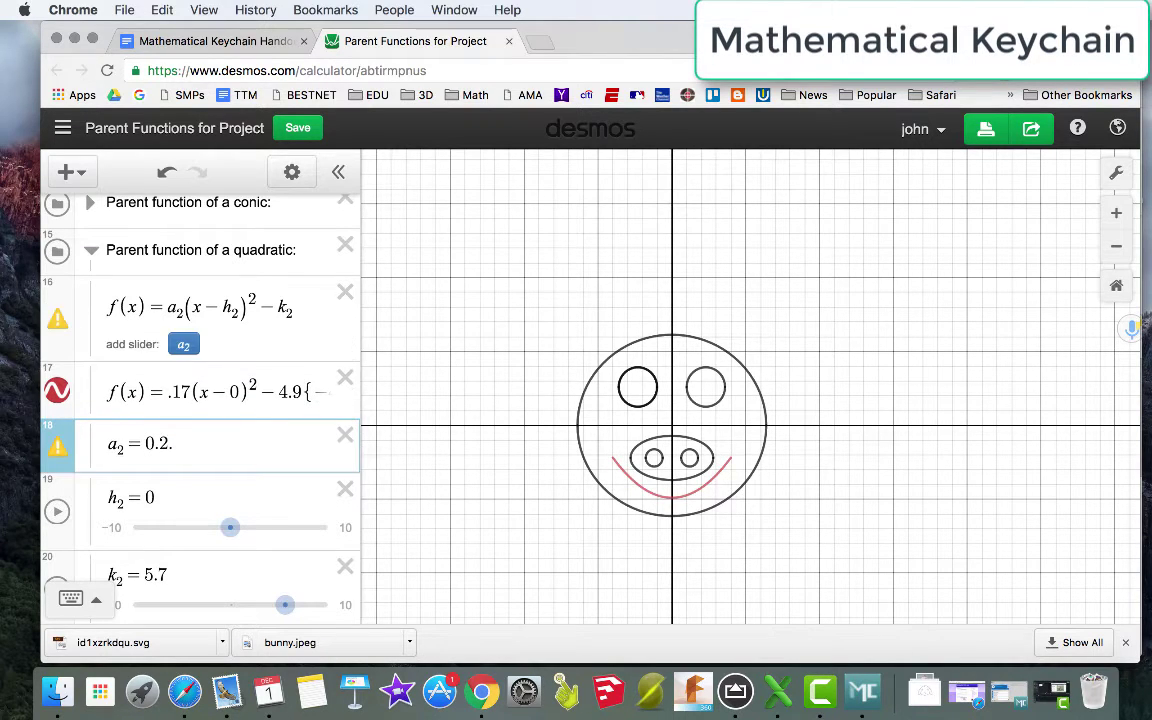
key(BackSpace)
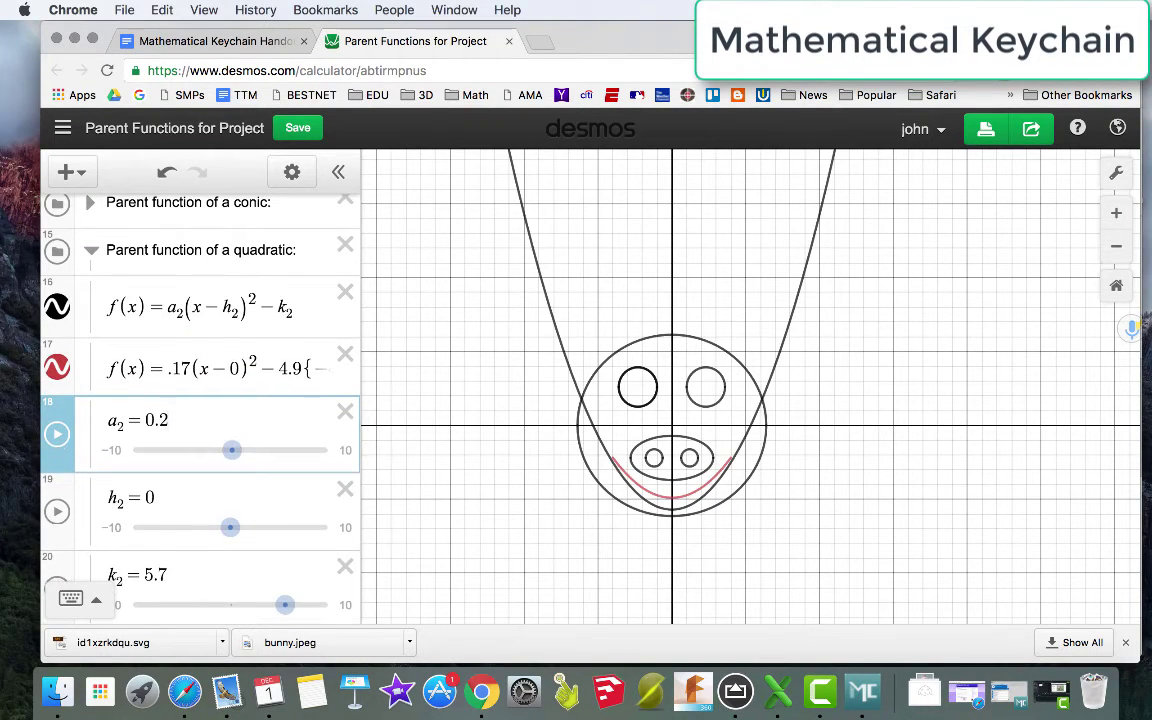
text(7)
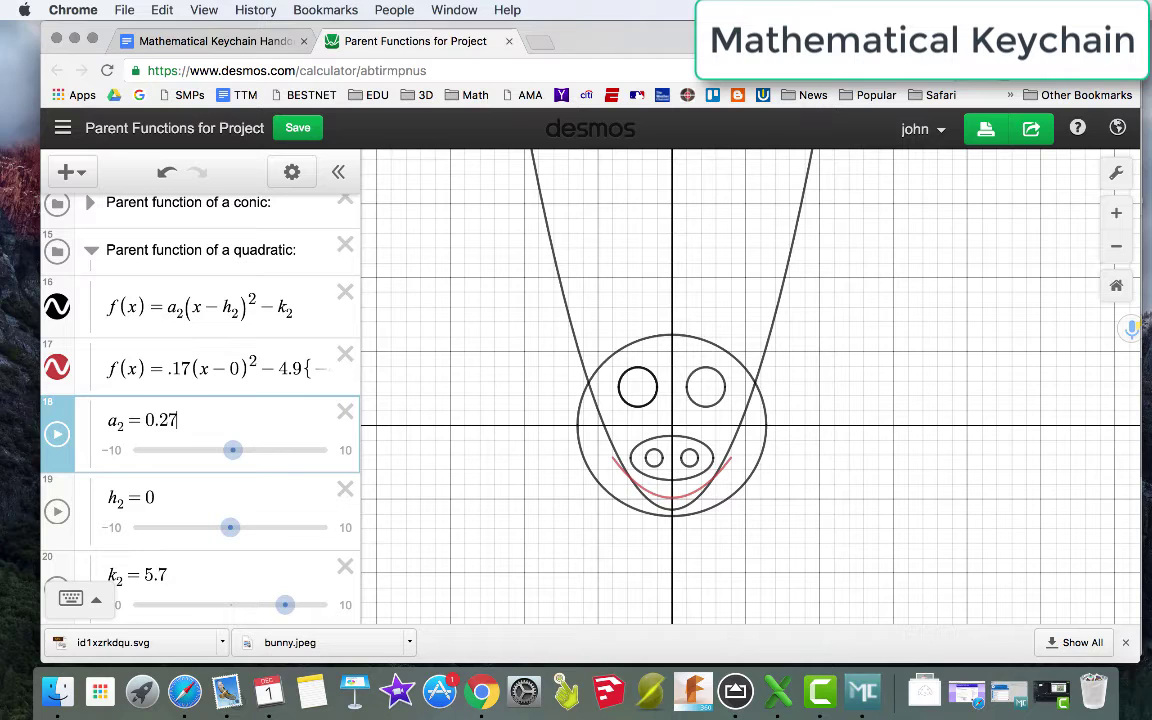
click(631, 485)
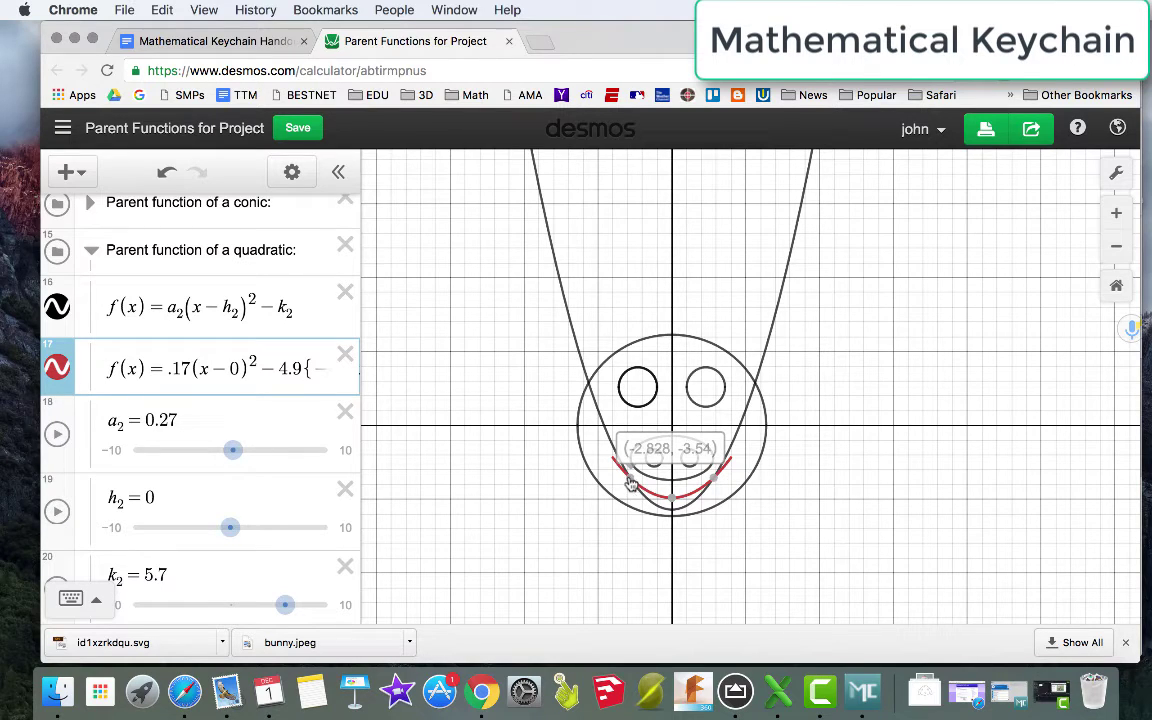
mouse_move(716, 488)
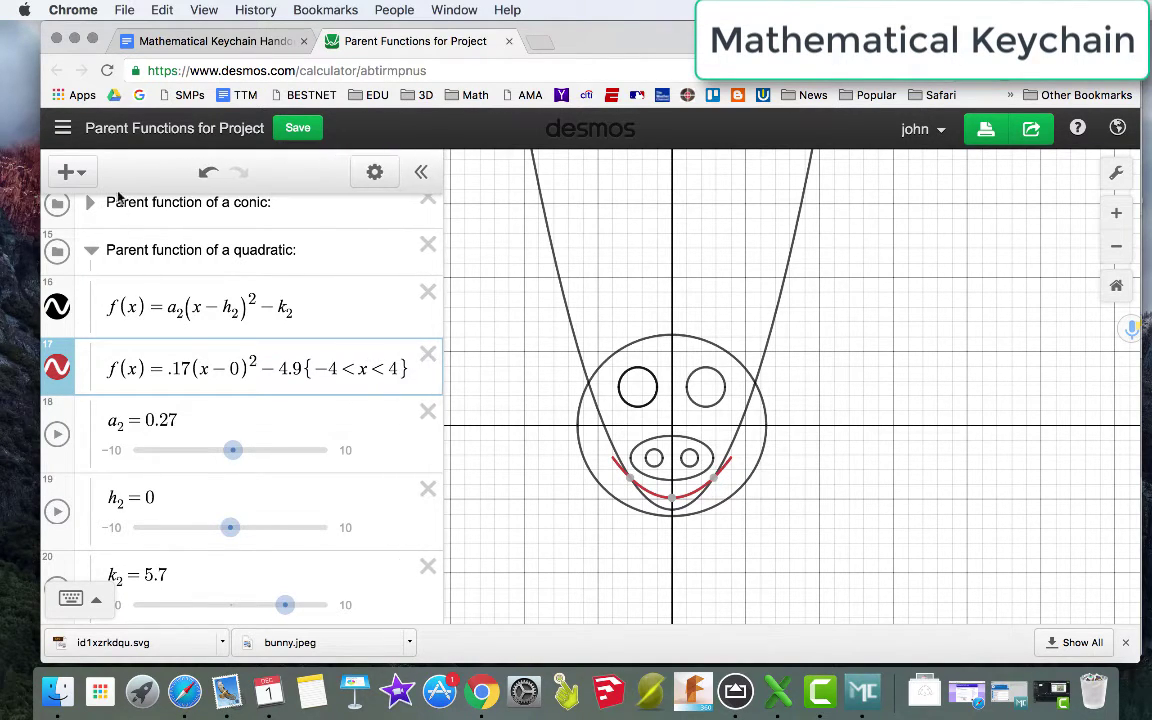
- Paste a copy of the smile equation into a new row with coefficient .27
click(66, 172)
click(97, 217)
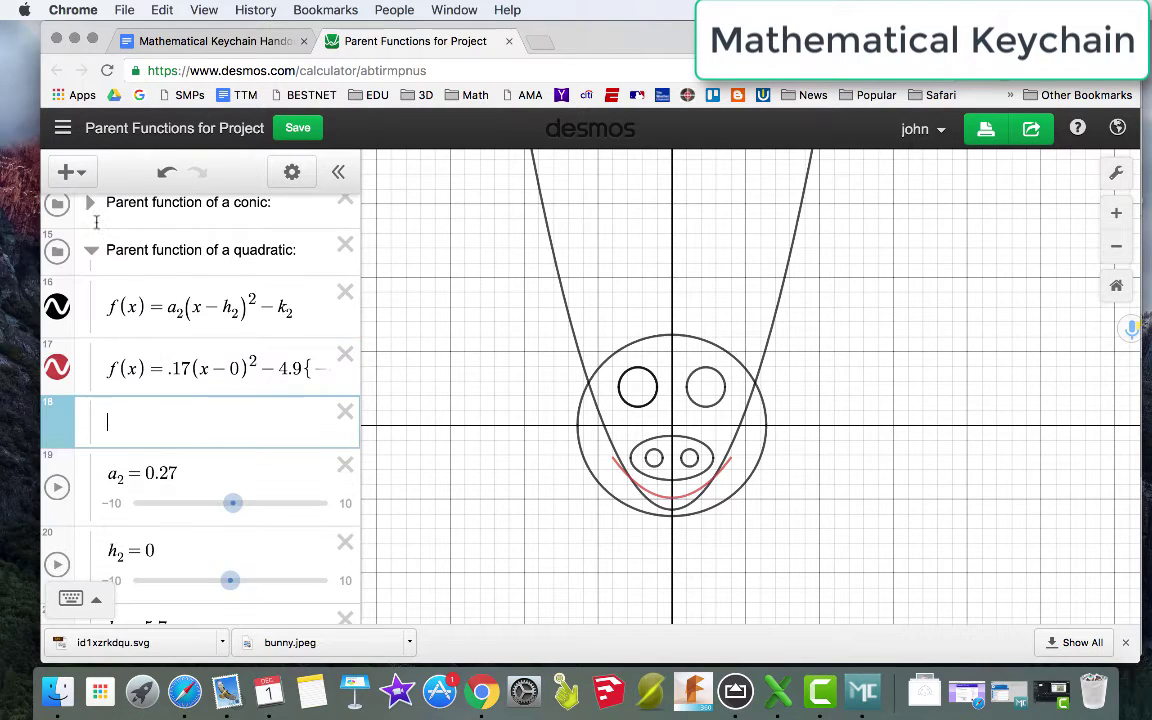
click(184, 369)
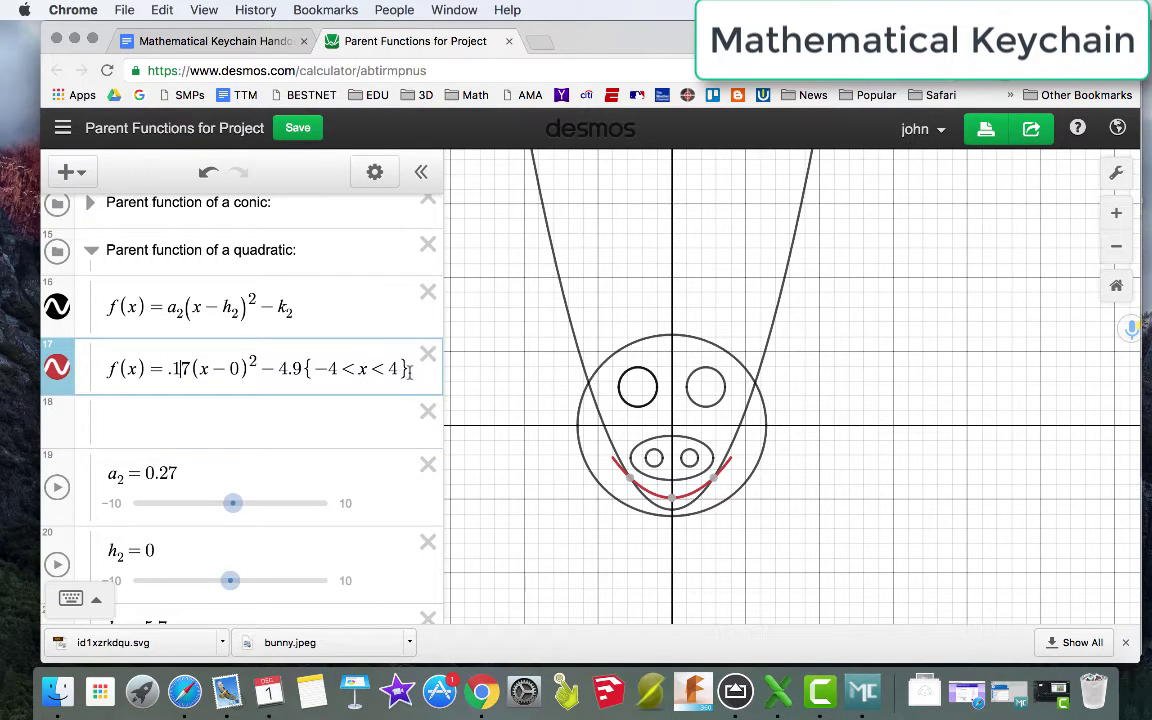
drag(409, 372, 95, 368)
key(super+c)
click(153, 418)
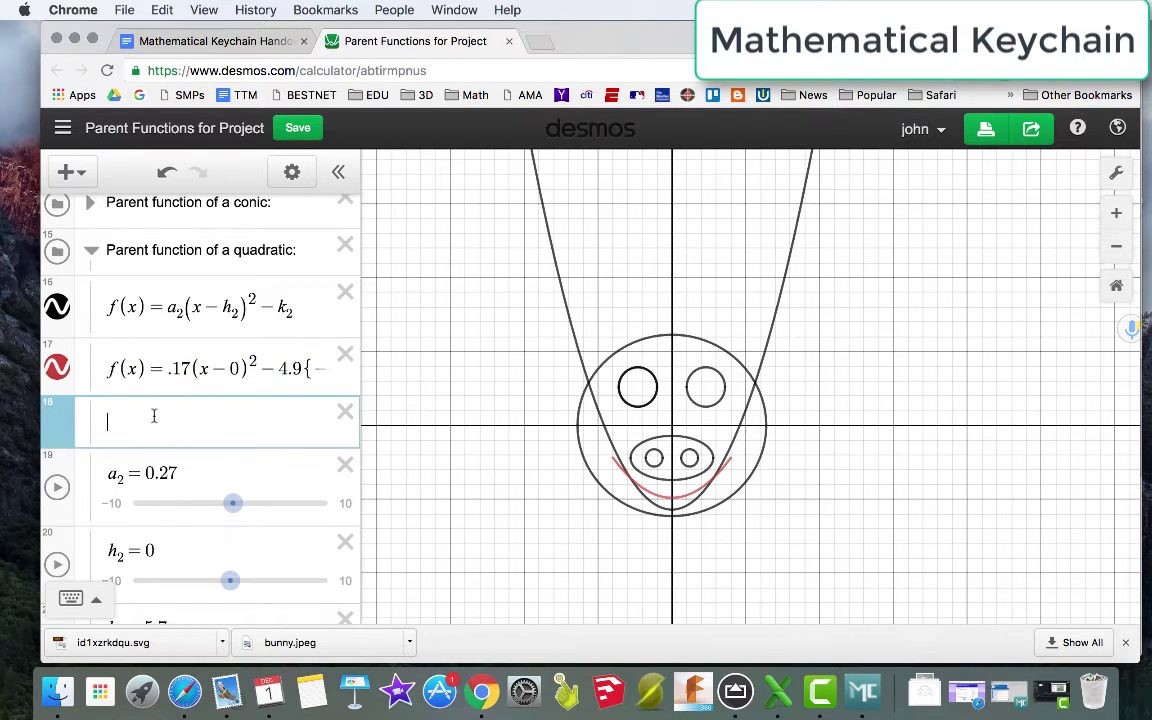
key(super+v)
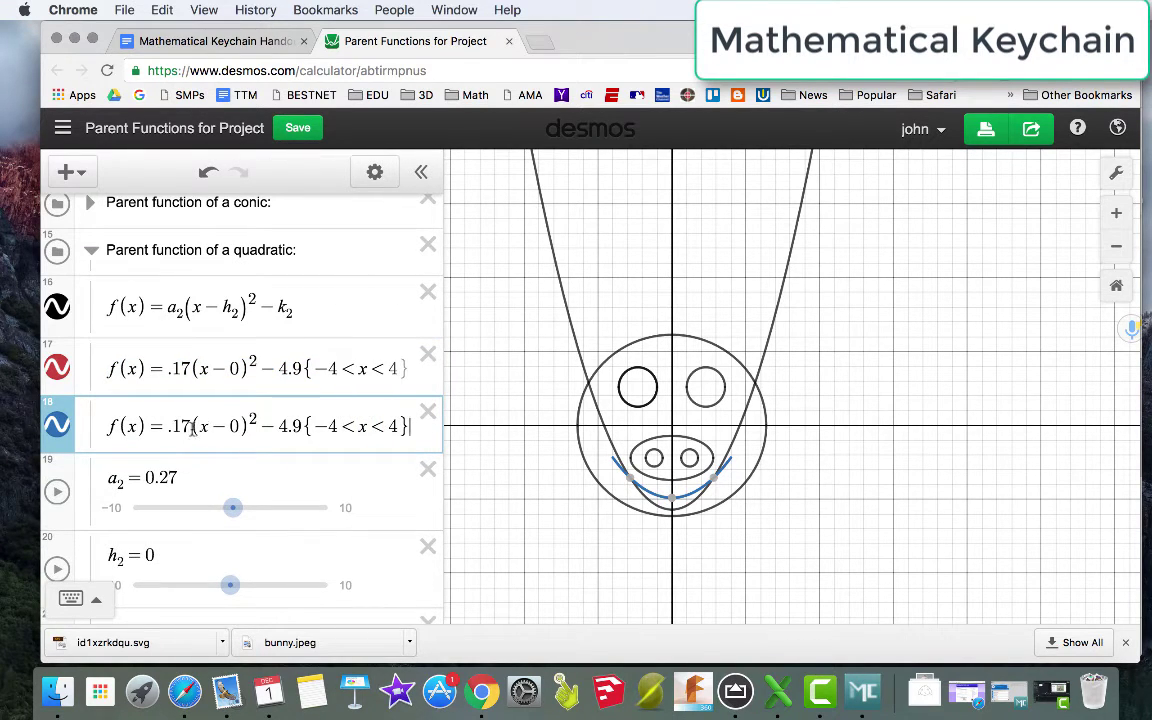
key(BackSpace)
key(BackSpace)
key(BackSpace)
text(.27)
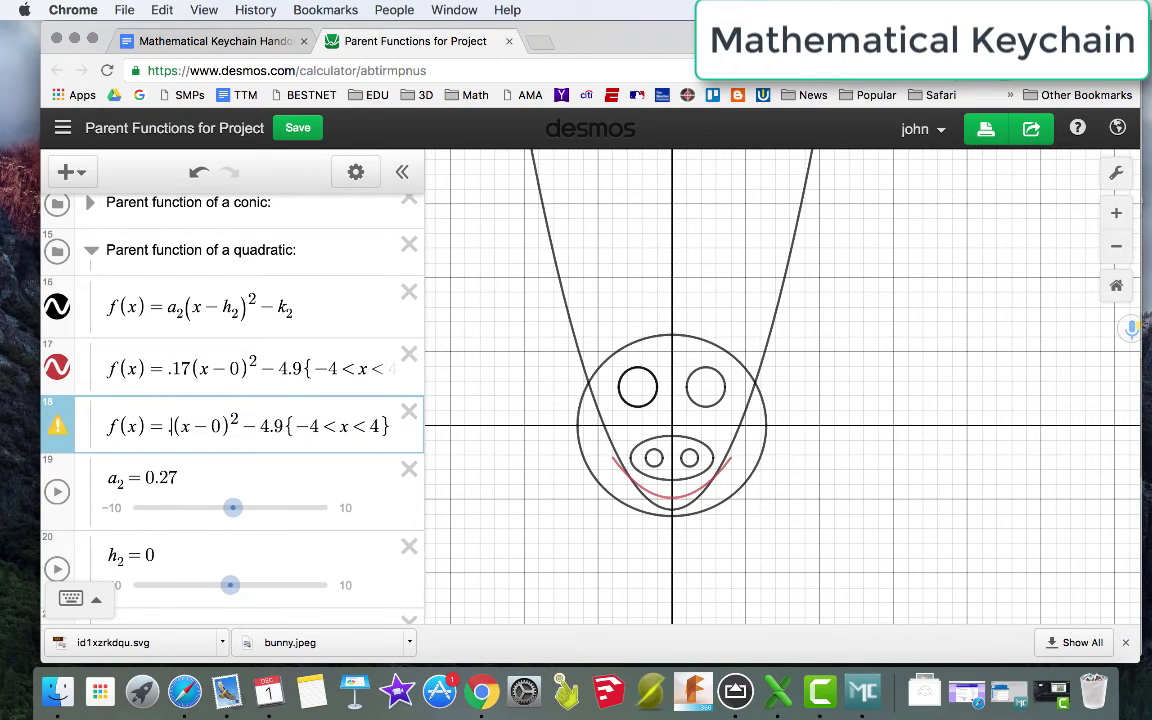
- Change the copy's shift to 5.7 and its domain to −2.828<x<2.828
scroll(275, 435, down, 2)
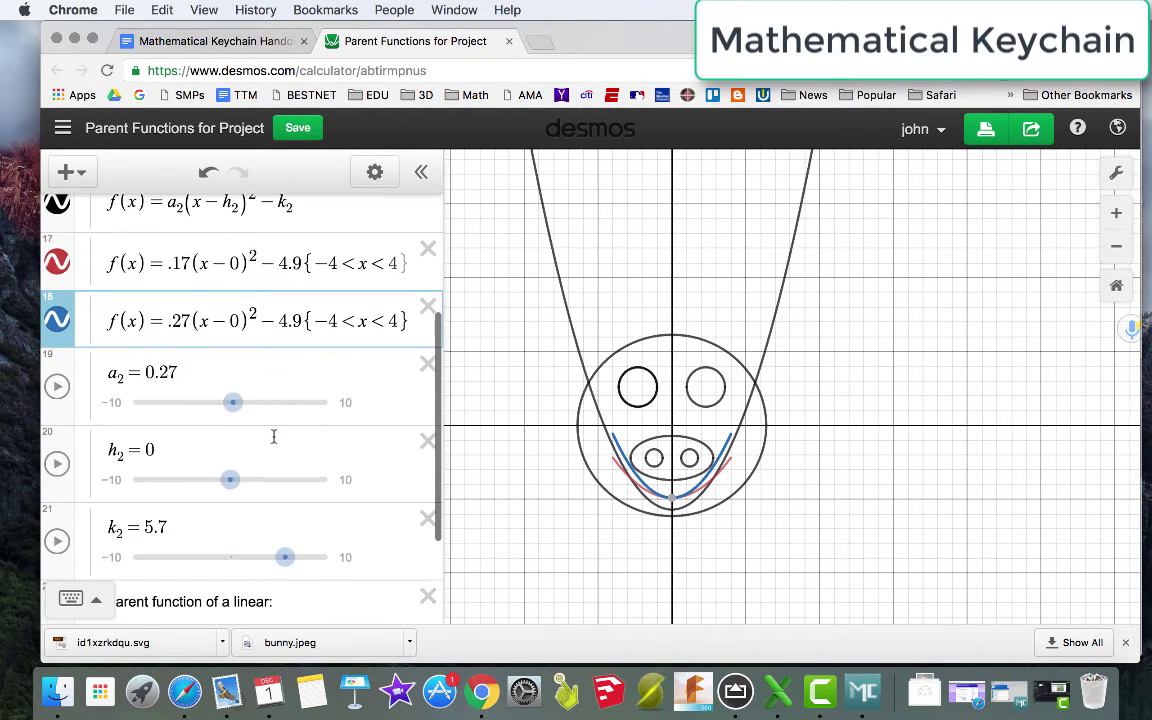
click(305, 320)
key(BackSpace)
key(BackSpace)
key(BackSpace)
text(5)
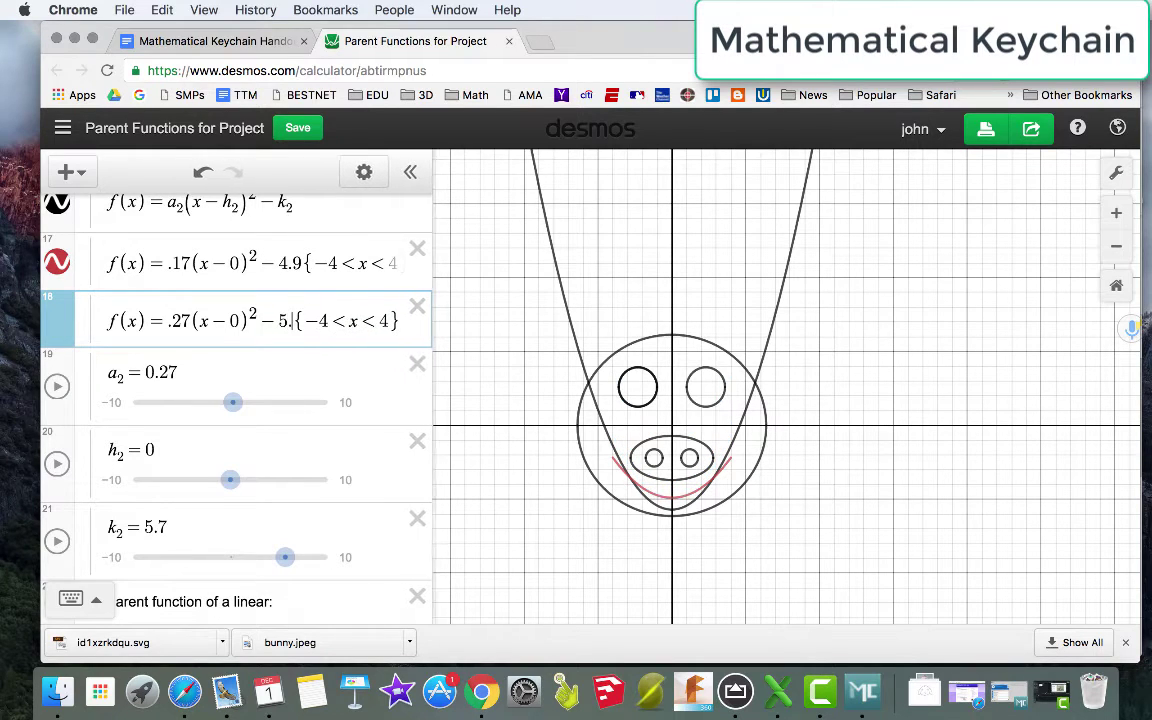
text(.7)
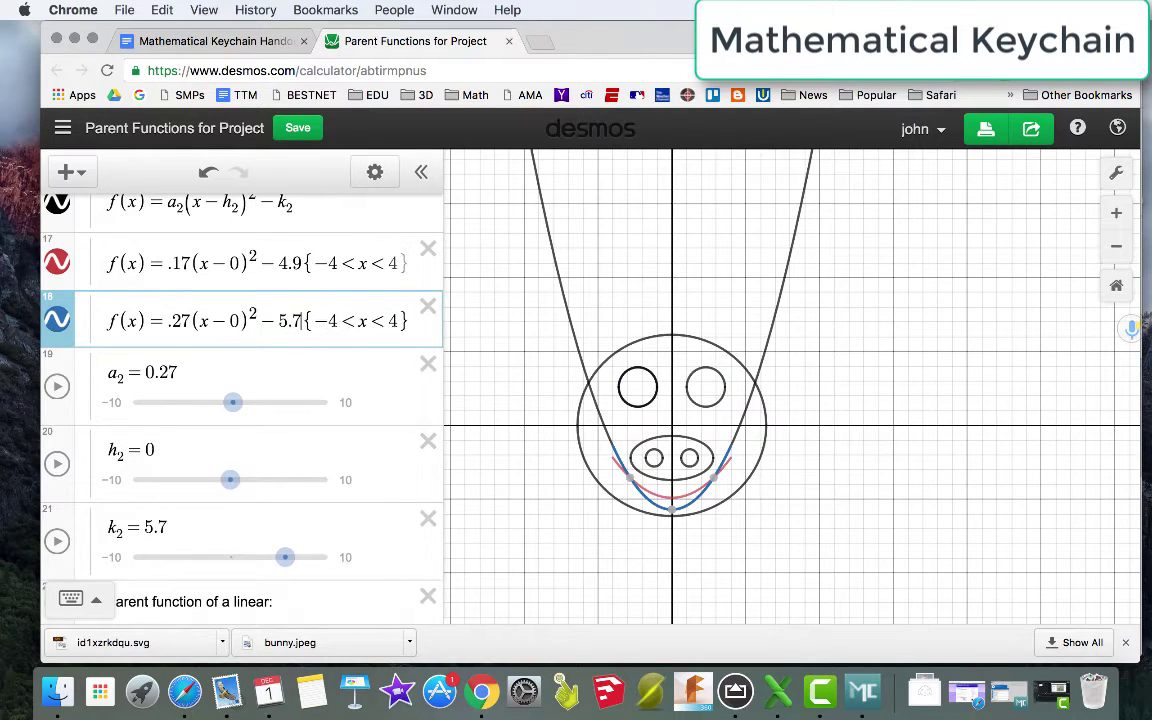
click(338, 320)
key(BackSpace)
text(2.828)
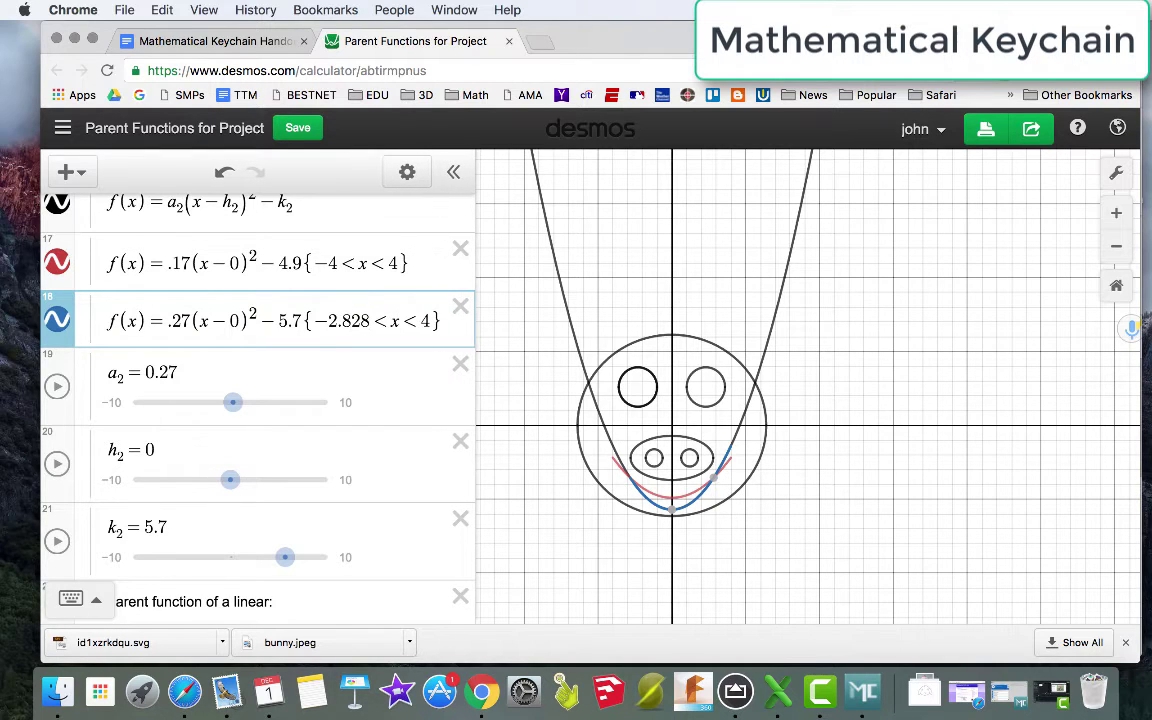
click(428, 320)
key(BackSpace)
text(2.828)
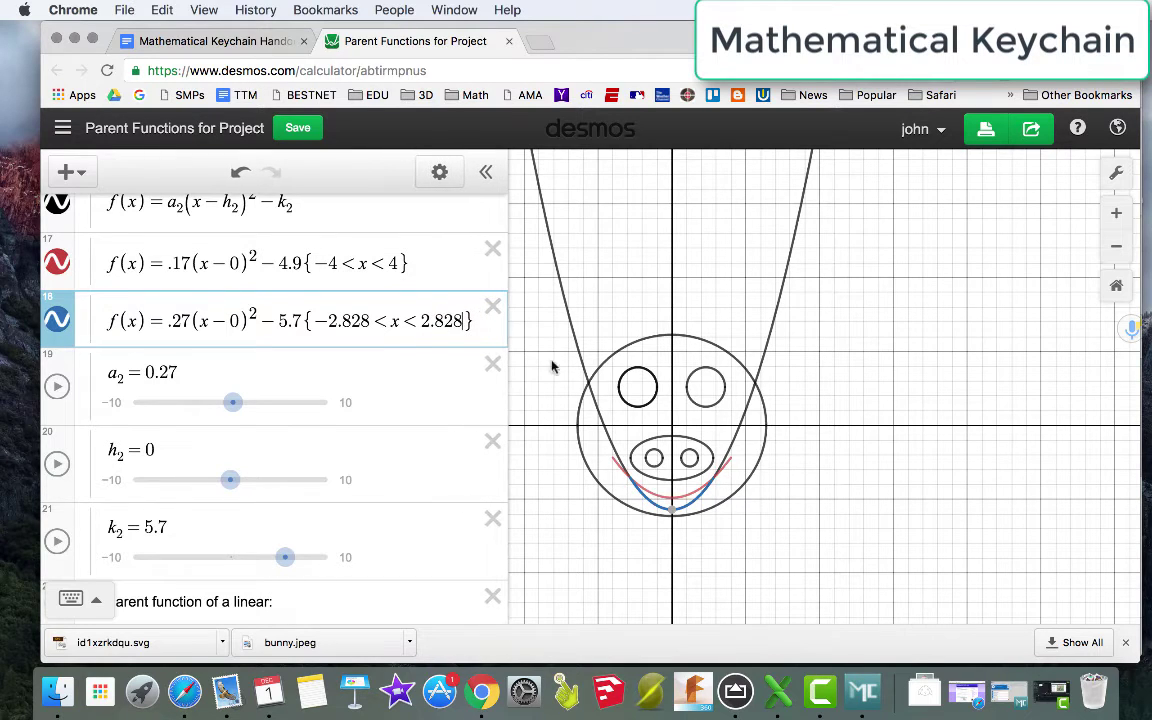
- Check where the curves meet and hide the large template parabola
click(713, 483)
click(713, 479)
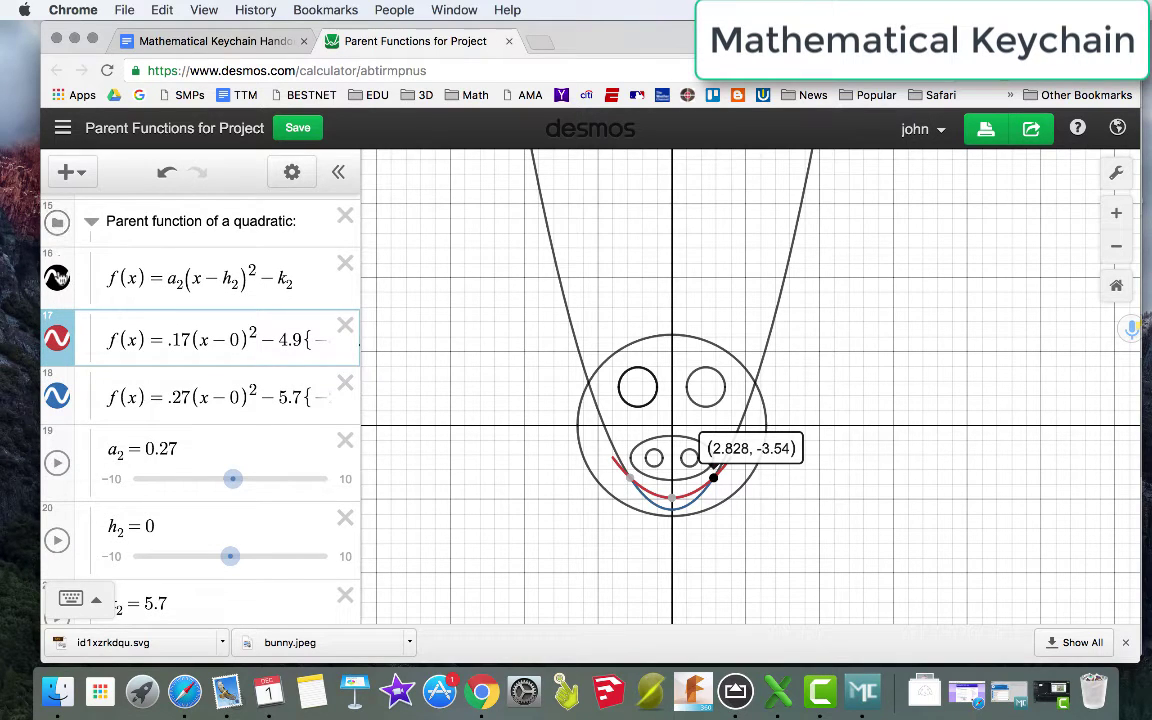
click(57, 278)
click(520, 435)
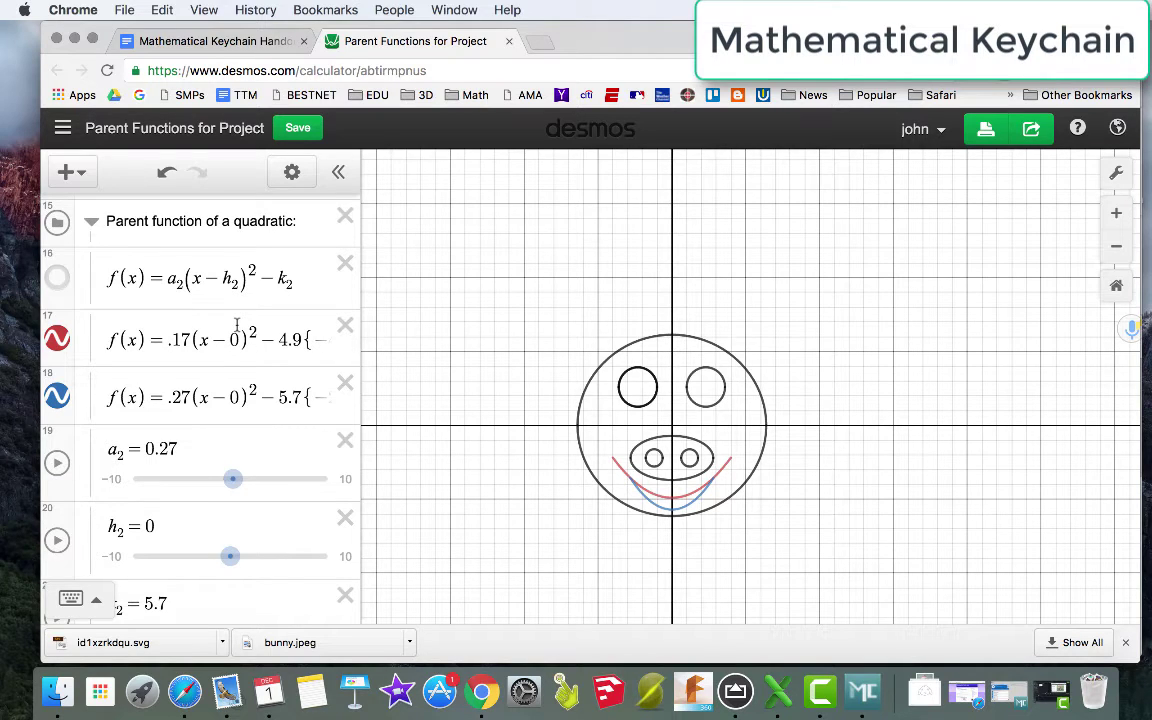
- Switch to the linear parent-function folder and show the f(x)=a₃x+b₃ line
click(91, 222)
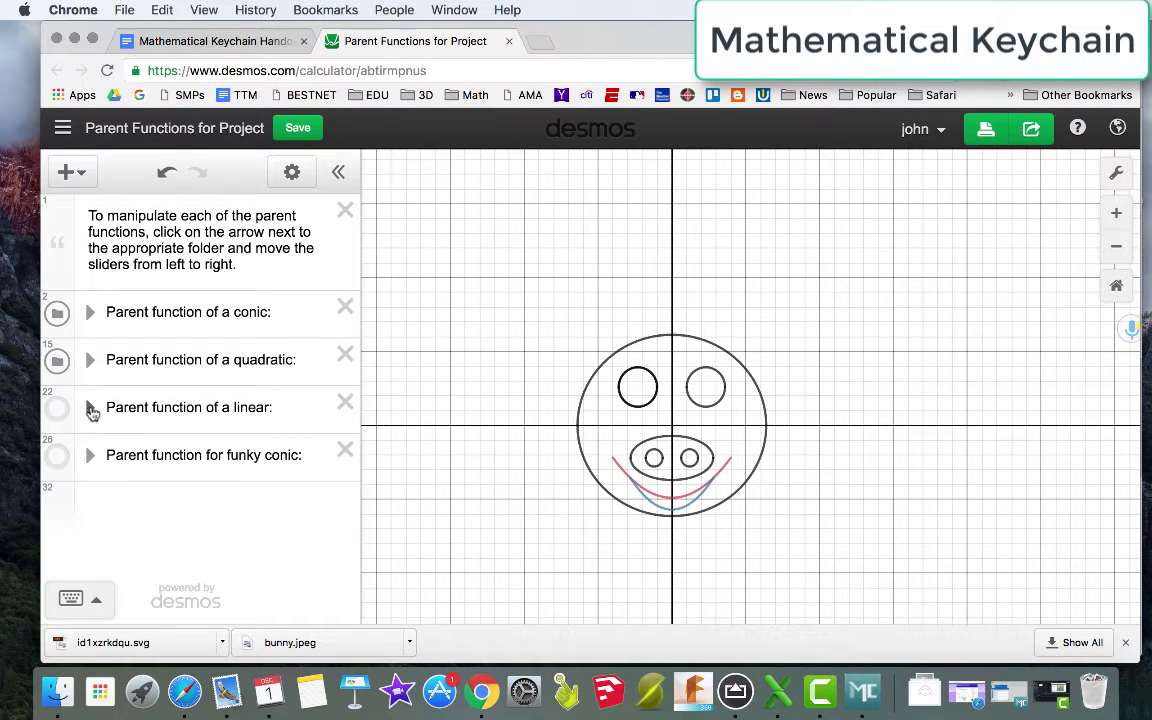
click(90, 407)
scroll(158, 416, down, 3)
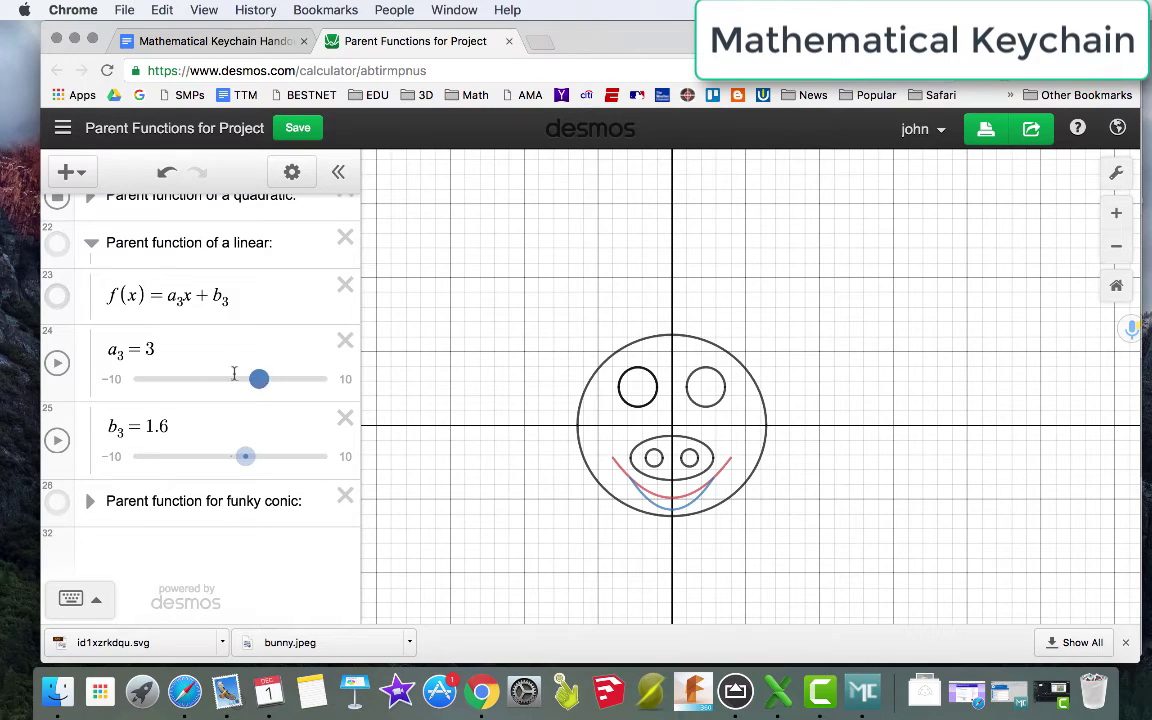
click(57, 296)
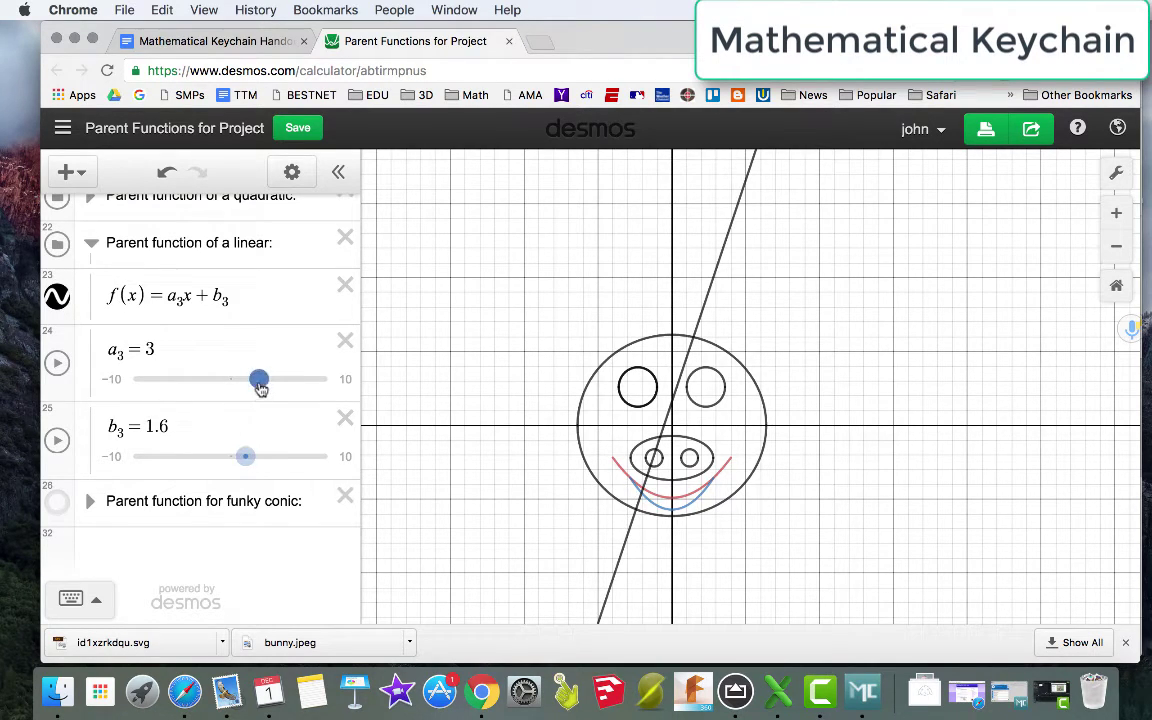
drag(259, 381, 226, 381)
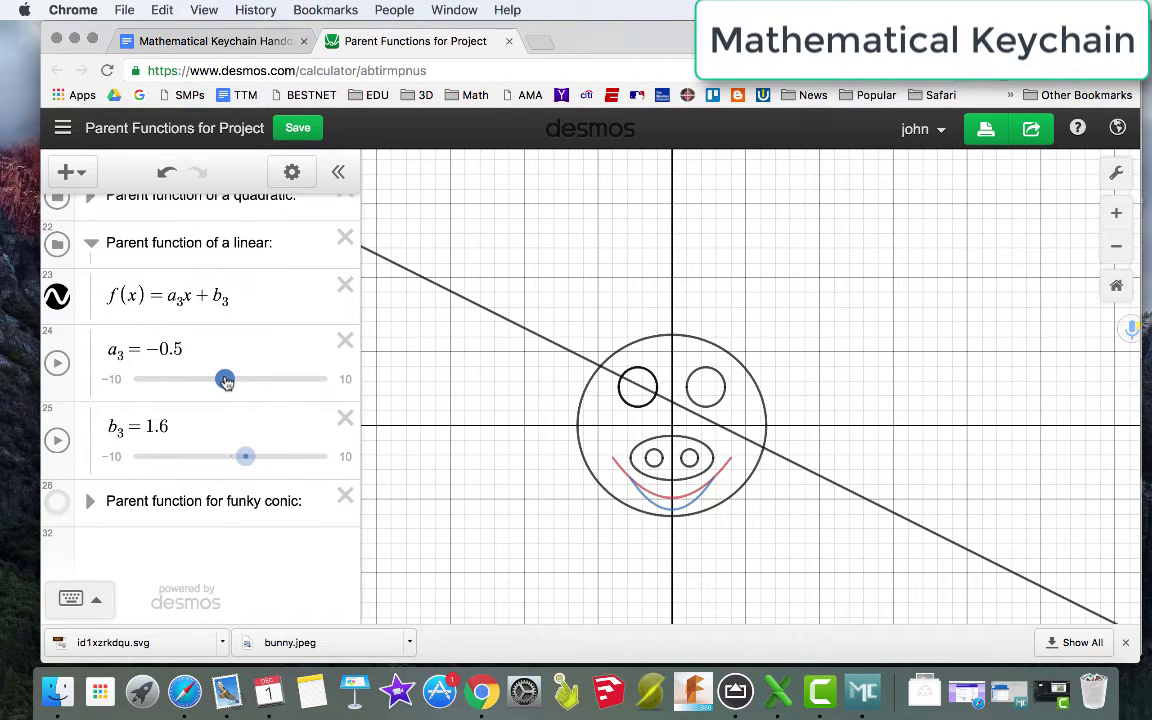
drag(245, 456, 264, 457)
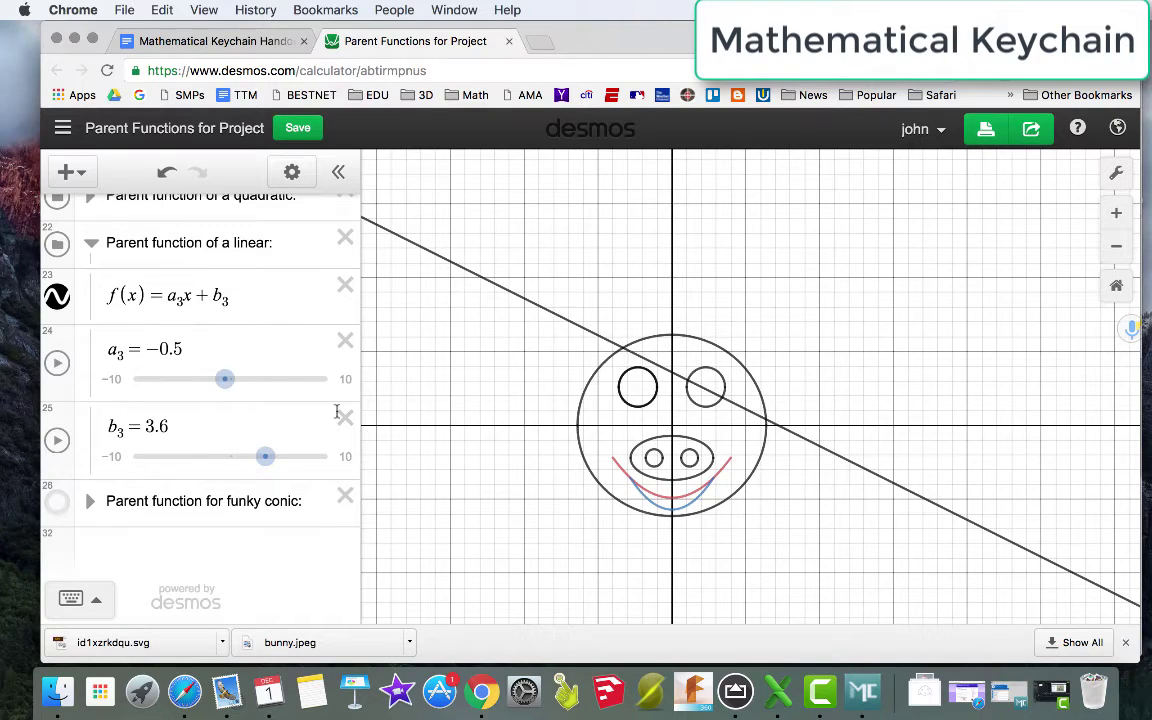
- Set slope a₃ to .2 and intercept b₃ to 4.8, tracing the point (−4, 4)
click(183, 350)
key(BackSpace)
text(4)
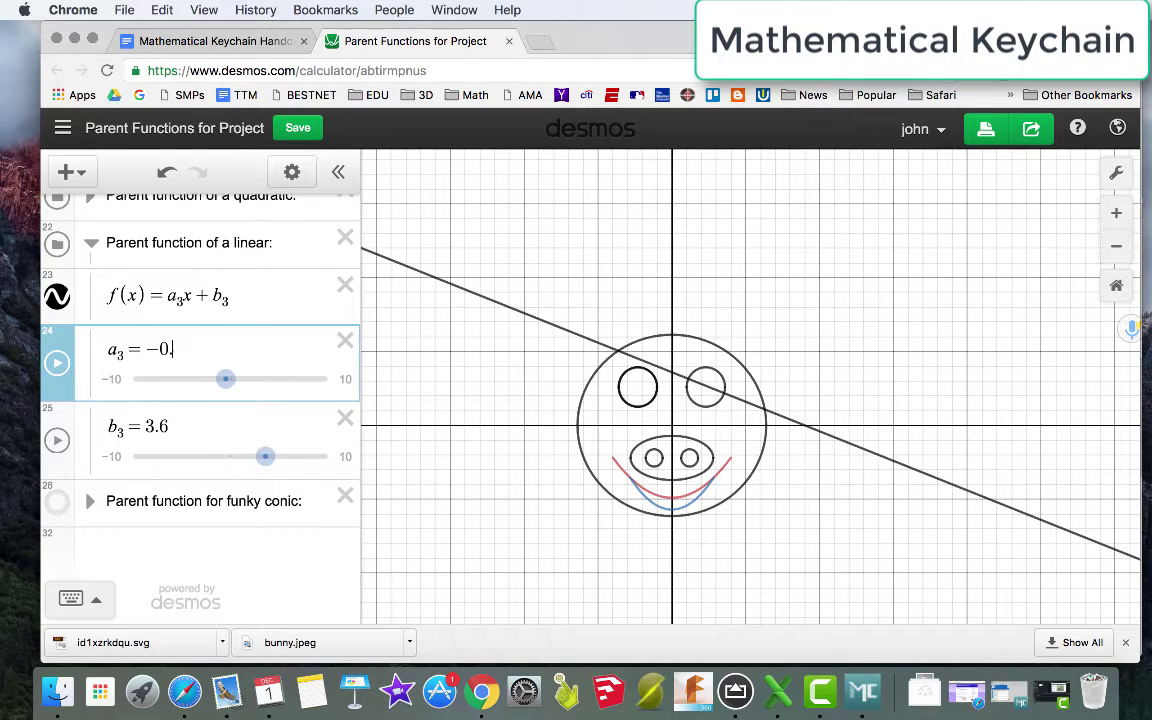
key(BackSpace)
key(BackSpace)
text(.1)
key(BackSpace)
key(BackSpace)
text(.2)
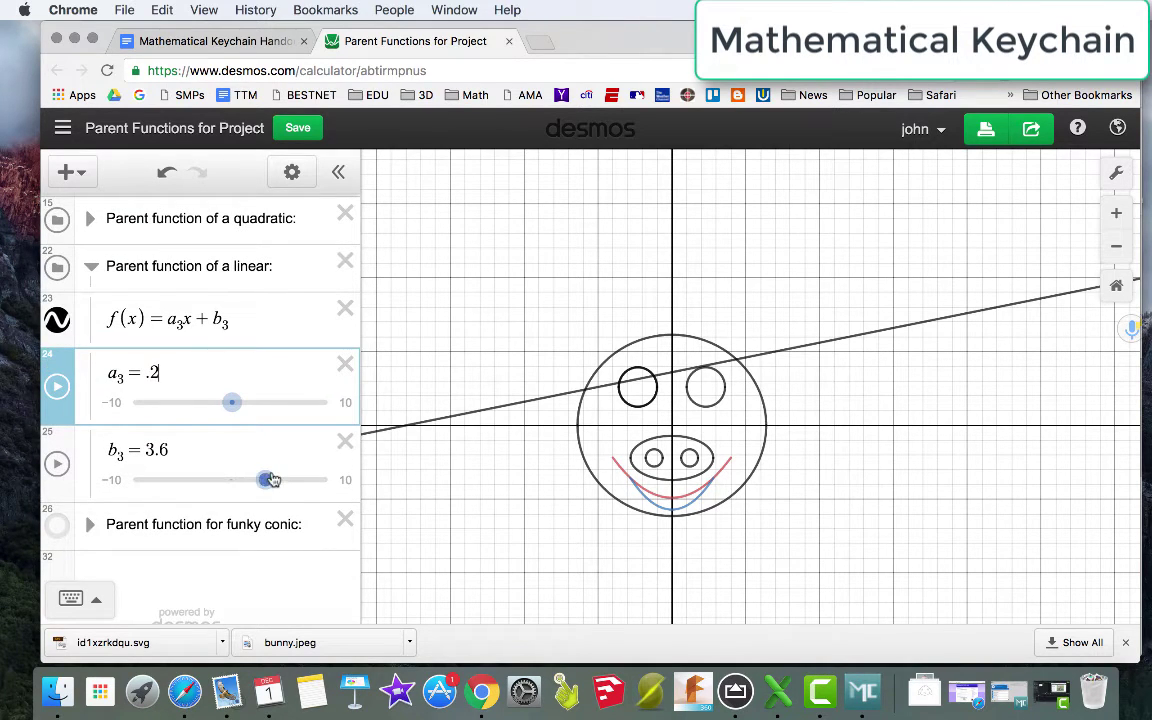
drag(265, 479, 283, 479)
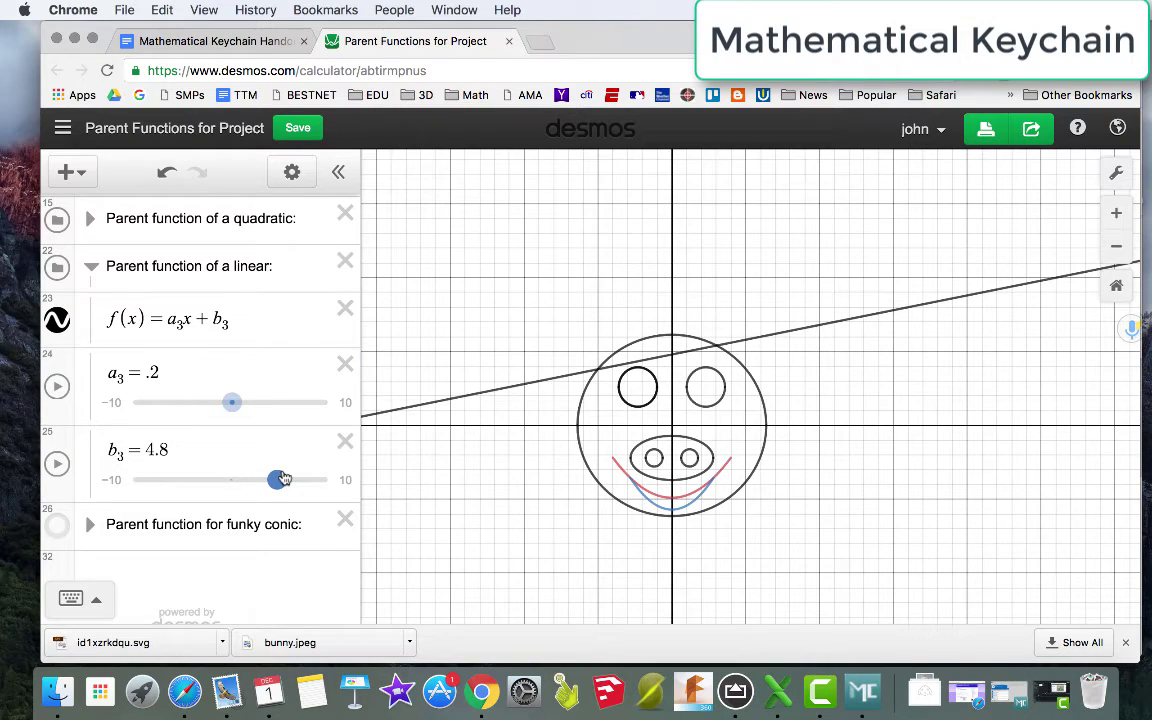
click(614, 370)
drag(615, 370, 659, 363)
- Enter the left eyebrow y=.2x+4.8 restricted to −4<x<−1
key(Return)
text(y = .2x + 4.8)
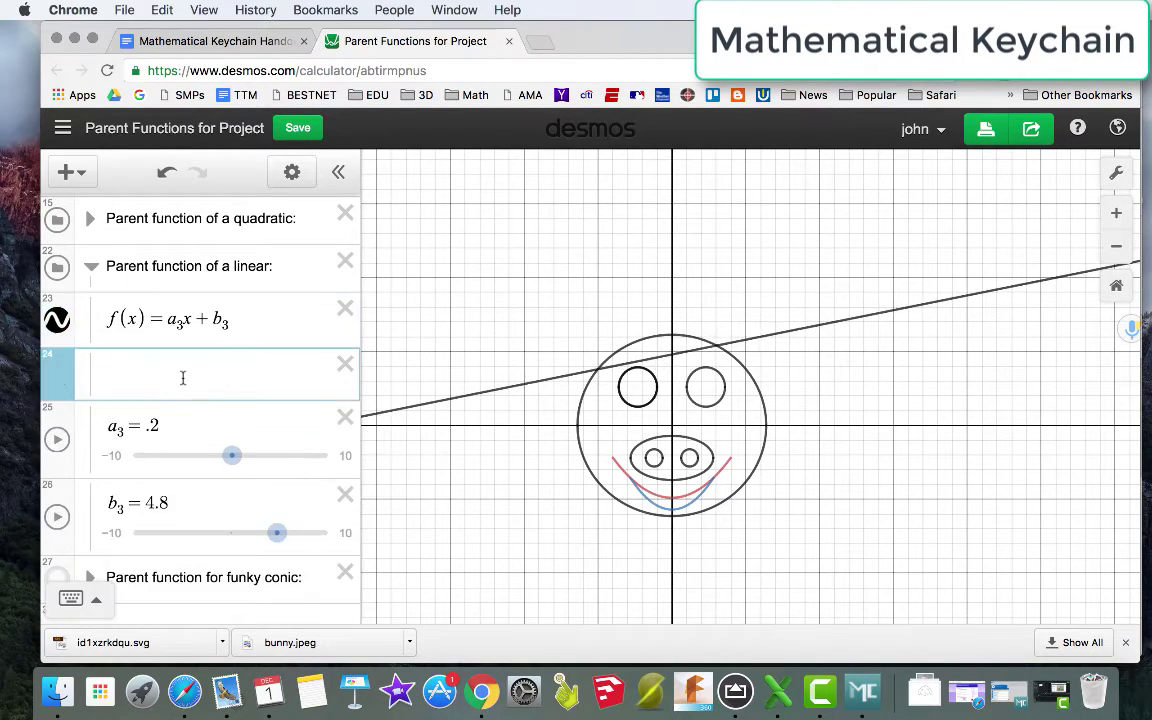
text({-4 < x < -1)
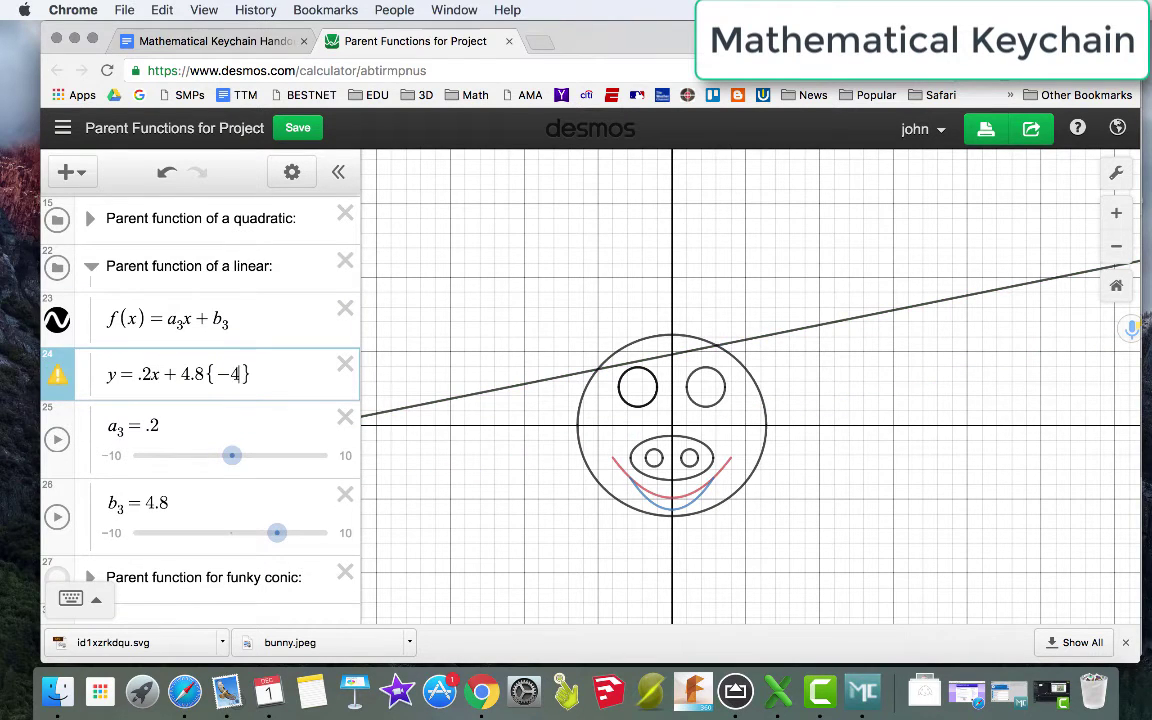
click(148, 427)
text(-)
- Add the right eyebrow y=−.2x+4.8 restricted to 1<x<4
click(80, 172)
click(103, 224)
text(y=.2x+4.8{-4<x<-1})
click(152, 427)
text(-)
click(247, 427)
key(BackSpace)
key(BackSpace)
text(1)
key(Right)
key(Right)
key(Right)
key(Delete)
key(Delete)
text(4)
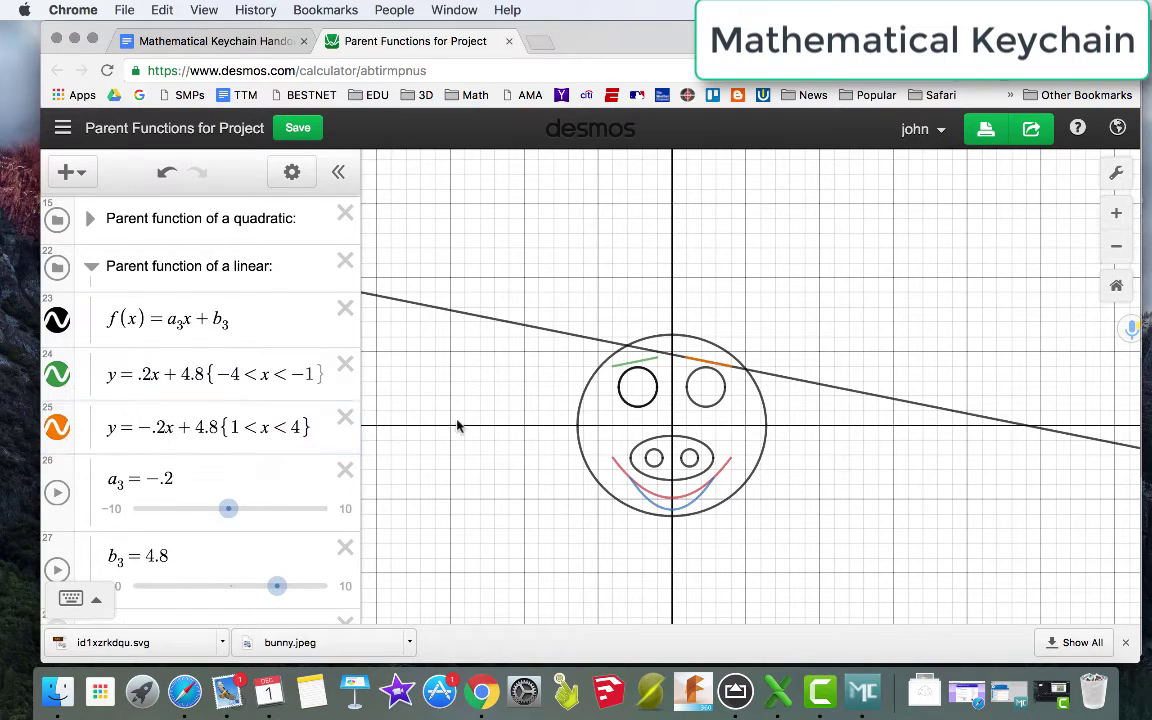
- Hide the long template line and collapse the linear folder
click(90, 266)
click(90, 360)
click(88, 298)
click(90, 407)
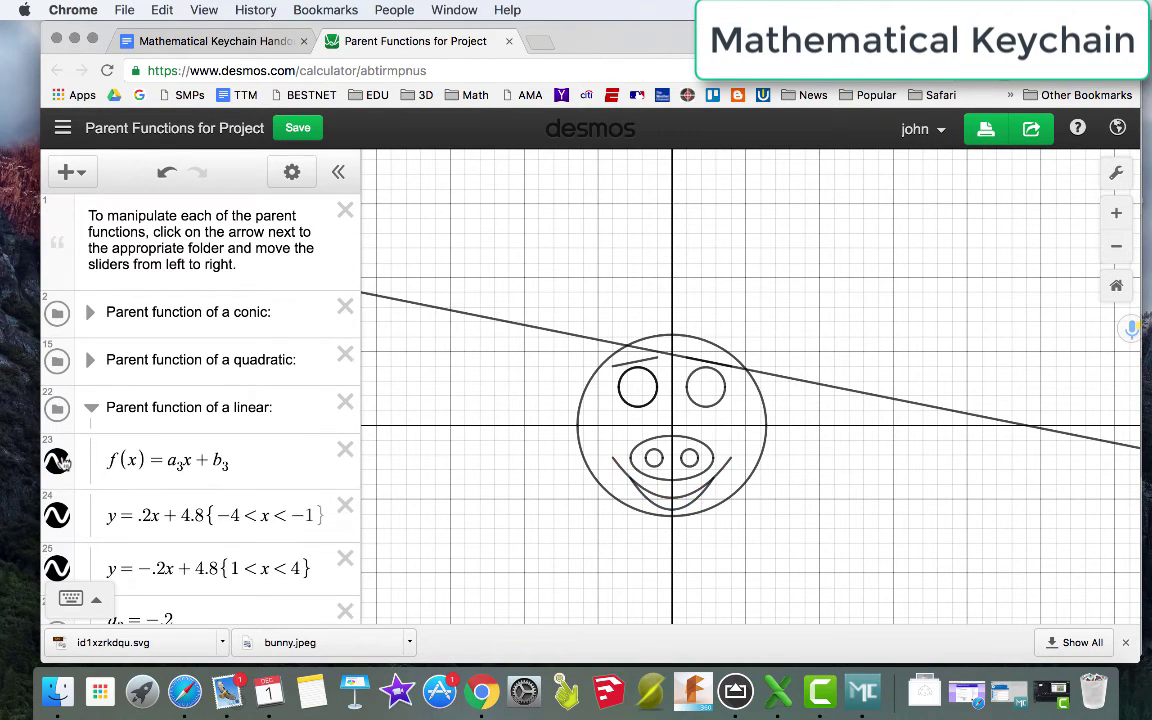
click(60, 462)
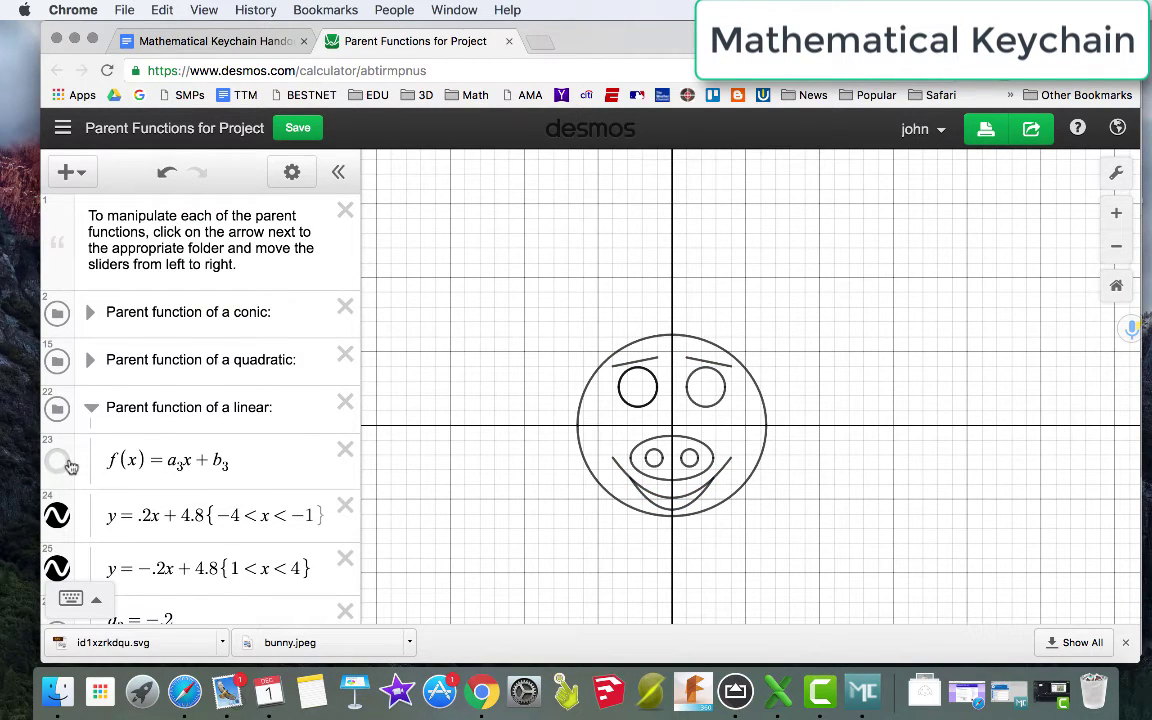
click(91, 409)
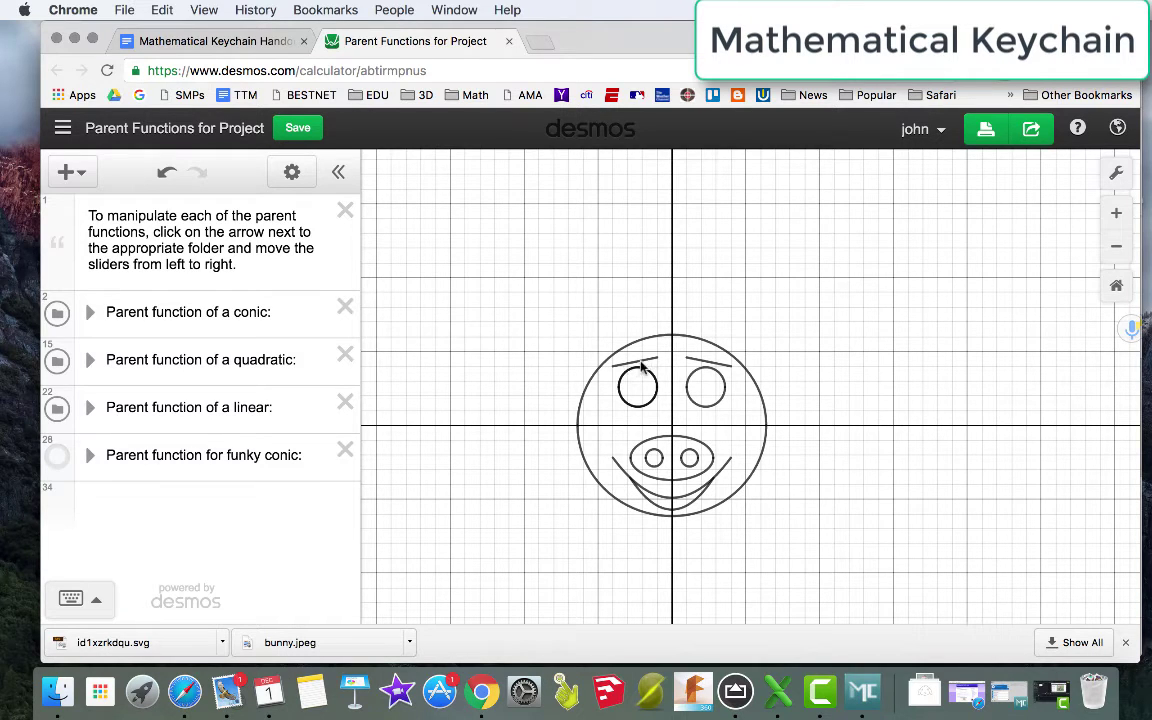
scroll(667, 490, up, 3)
scroll(667, 490, up, 5)
scroll(667, 490, down, 5)
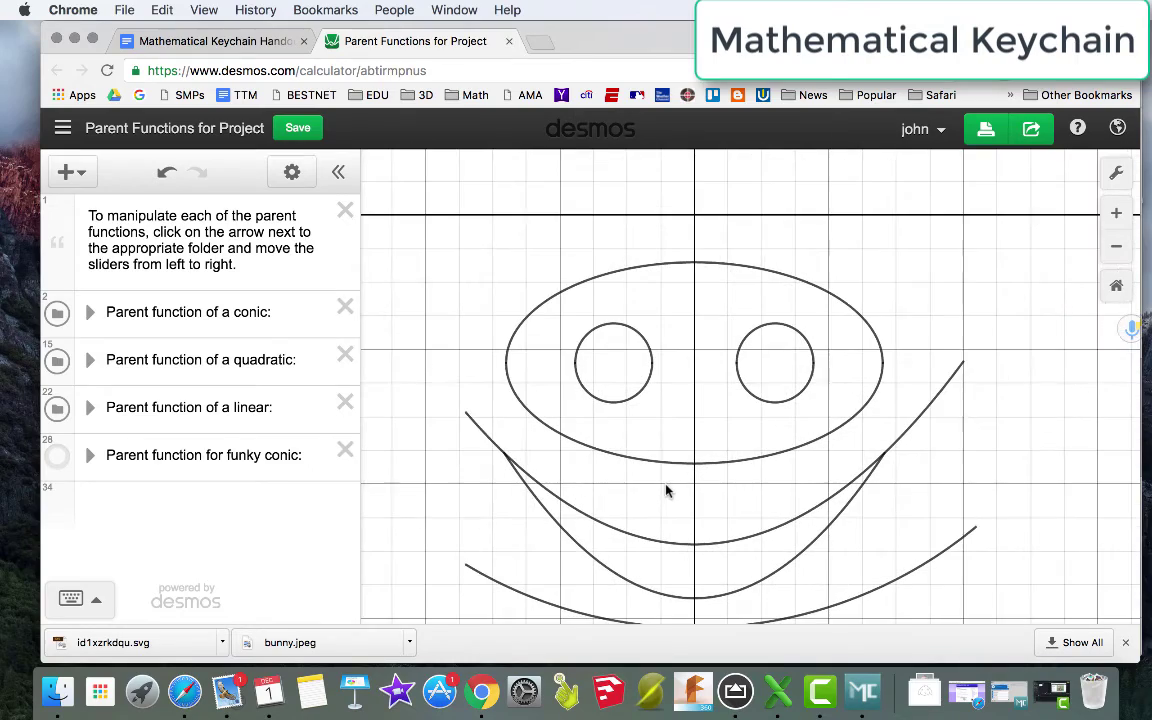
scroll(544, 407, up, 3)
drag(571, 620, 432, 283)
scroll(463, 314, down, 5)
drag(512, 373, 575, 428)
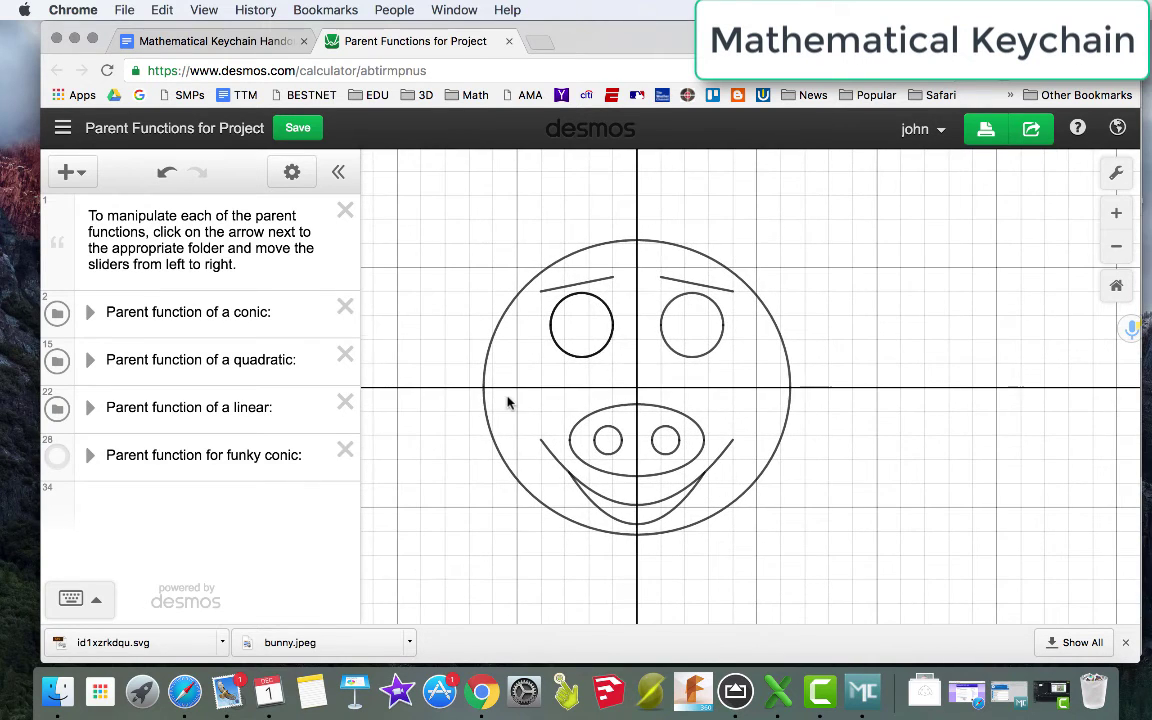
scroll(506, 401, up, 1)
scroll(506, 401, down, 1)
- Turn off the grid, X-axis and Y-axis in the graph settings
click(1118, 182)
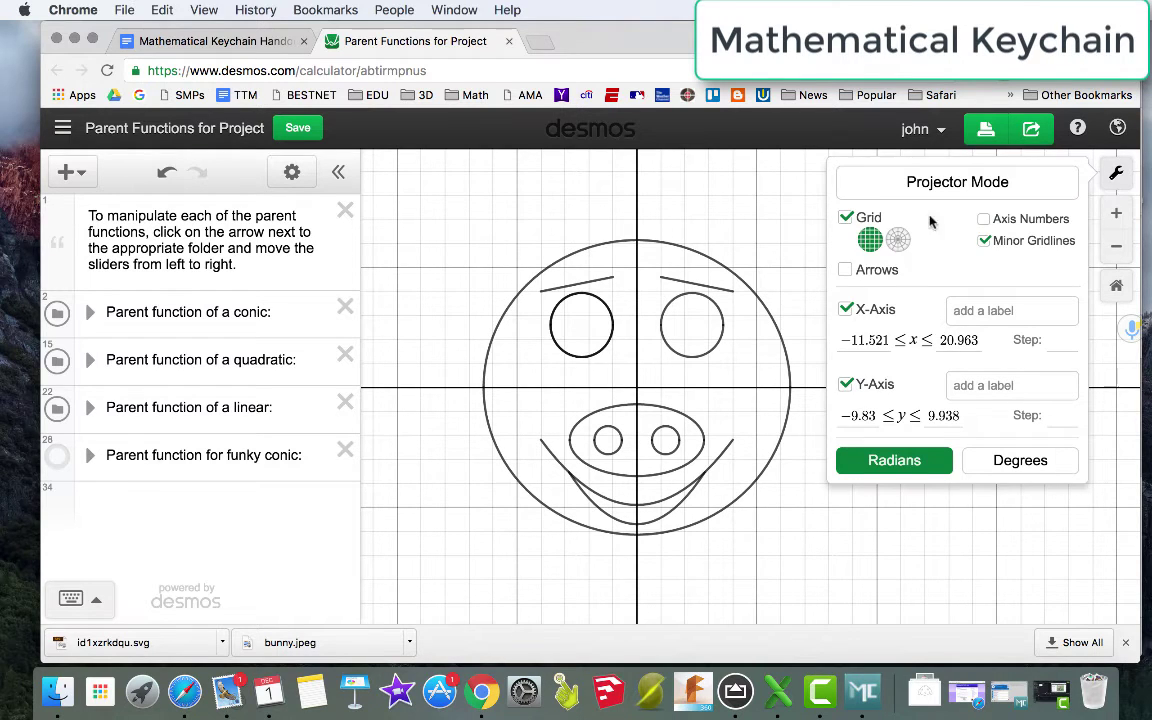
click(846, 220)
click(846, 280)
click(846, 355)
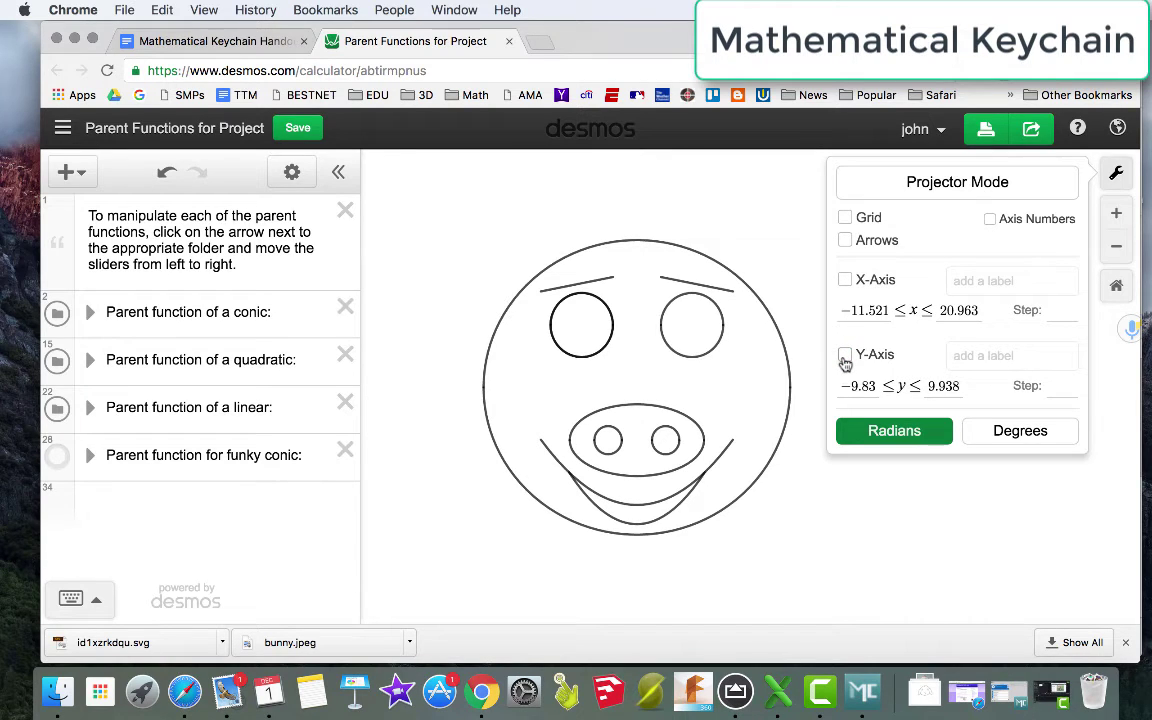
- Open the graph as a standalone image page and select its PNG URL
click(1033, 130)
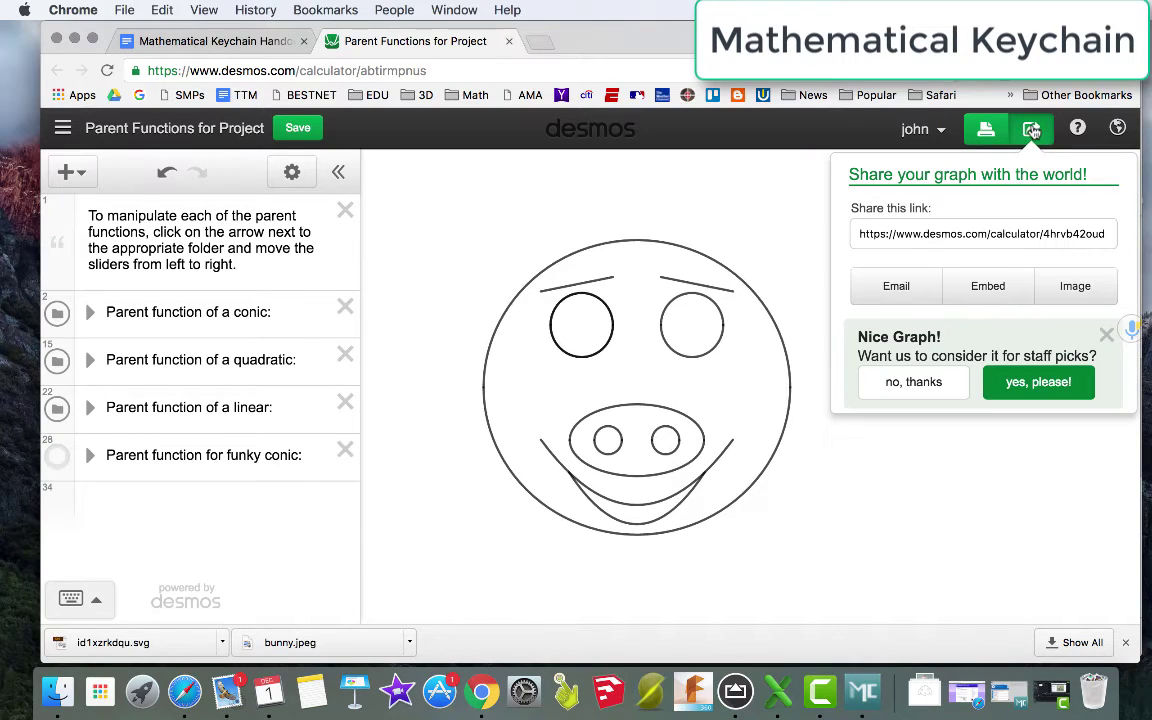
click(1069, 287)
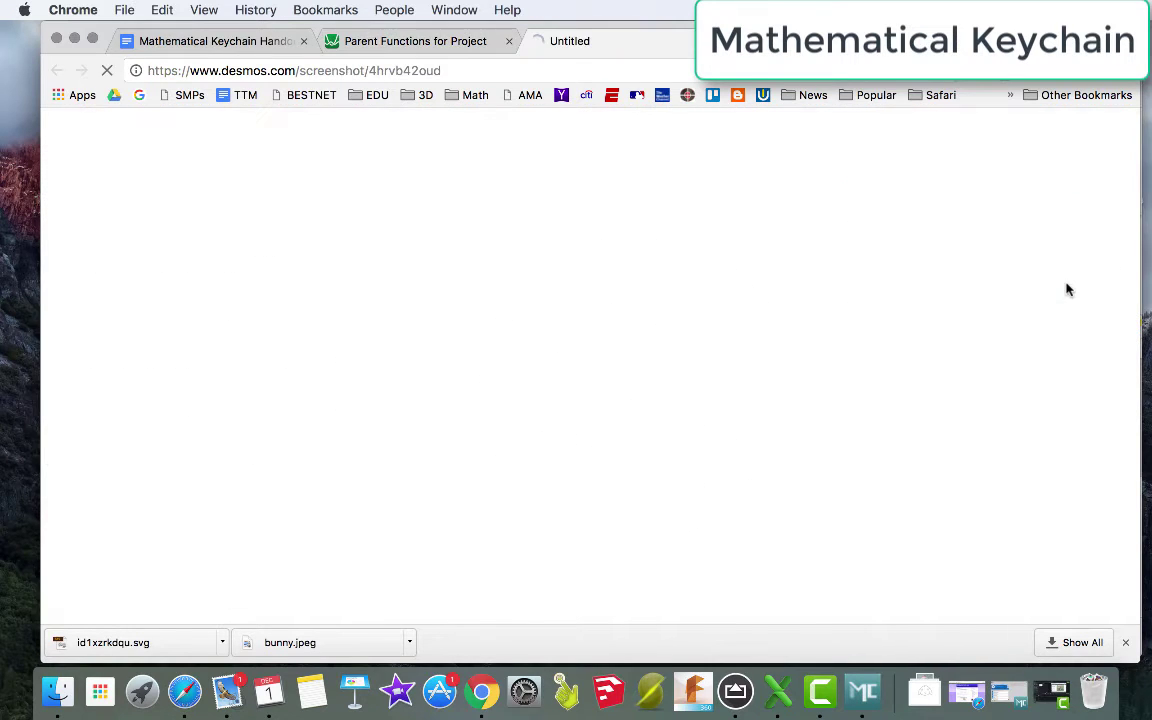
click(555, 160)
key(super+c)
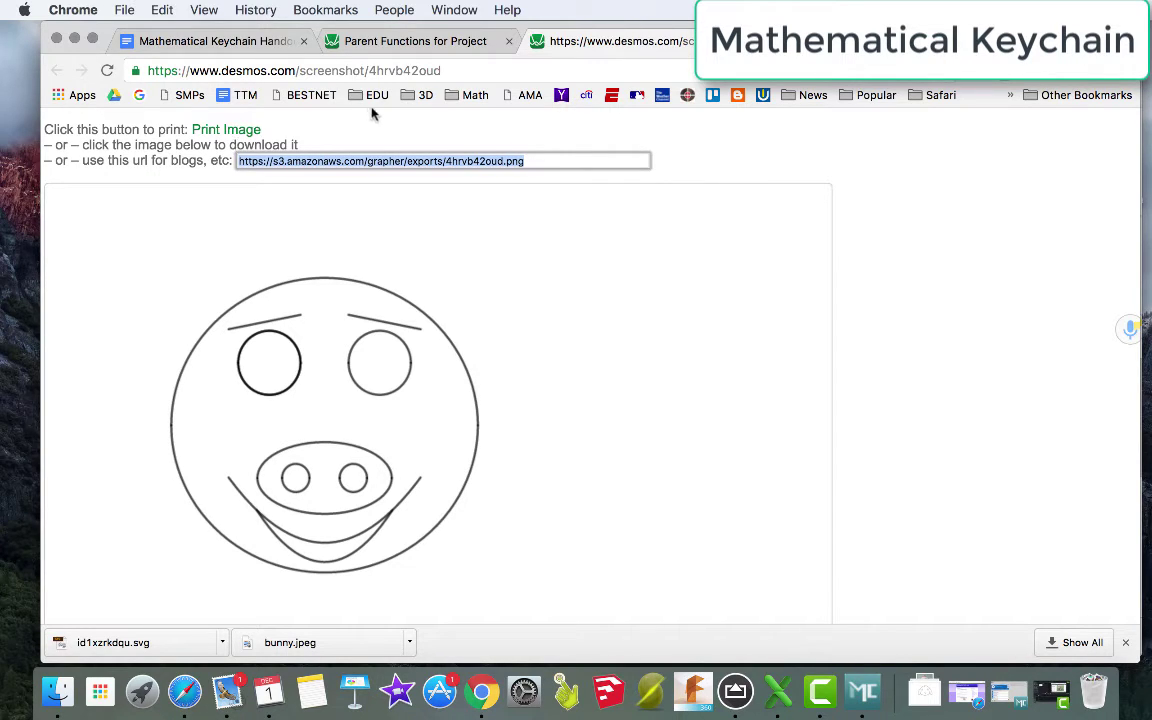
- From the keychain handout, open the Online-Convert image-to-SVG converter link in a new tab
click(232, 44)
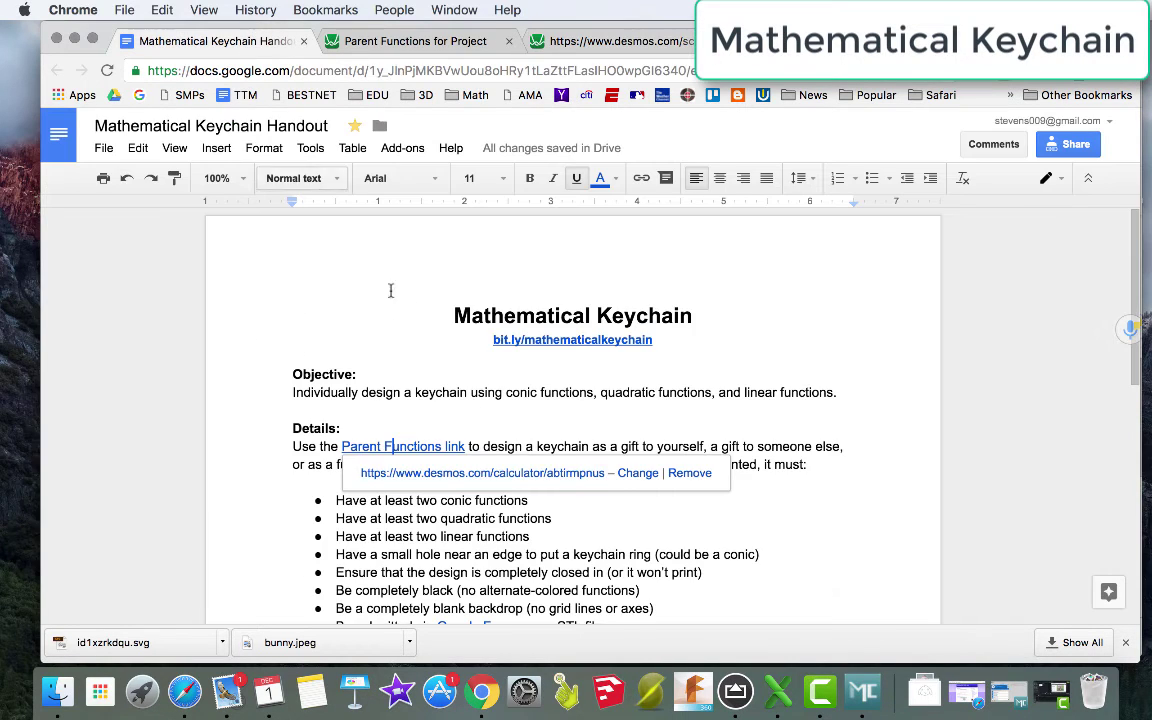
scroll(470, 400, down, 5)
scroll(482, 410, down, 2)
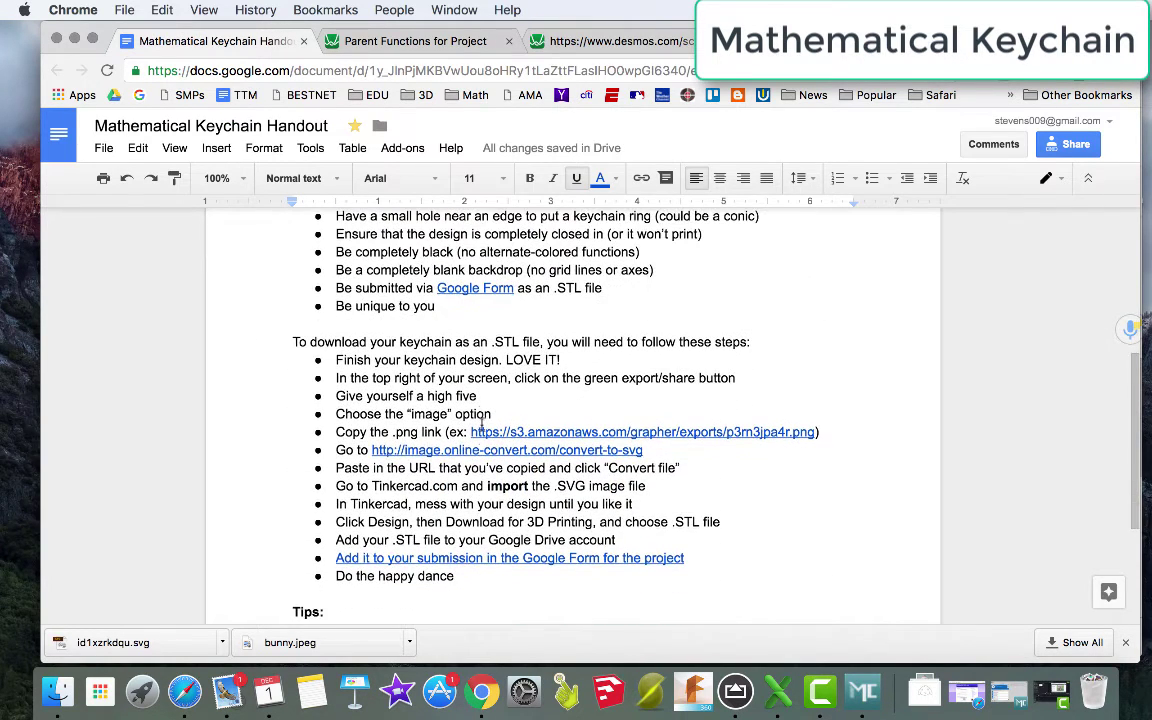
click(478, 450)
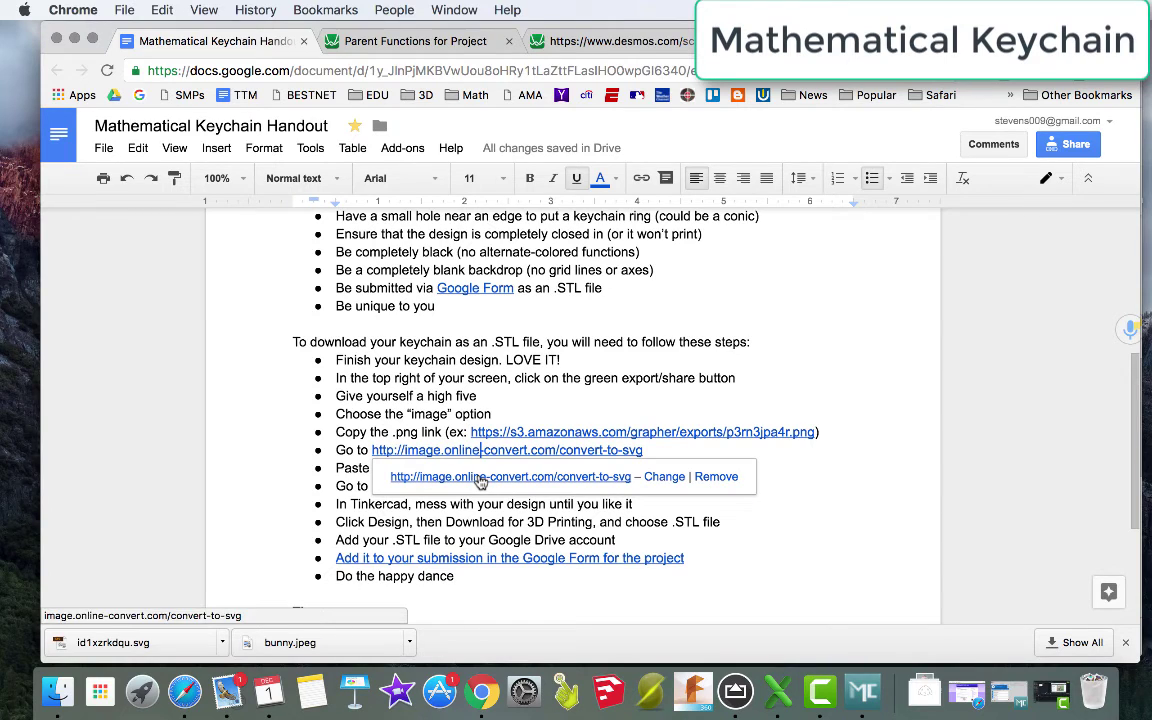
click(481, 478)
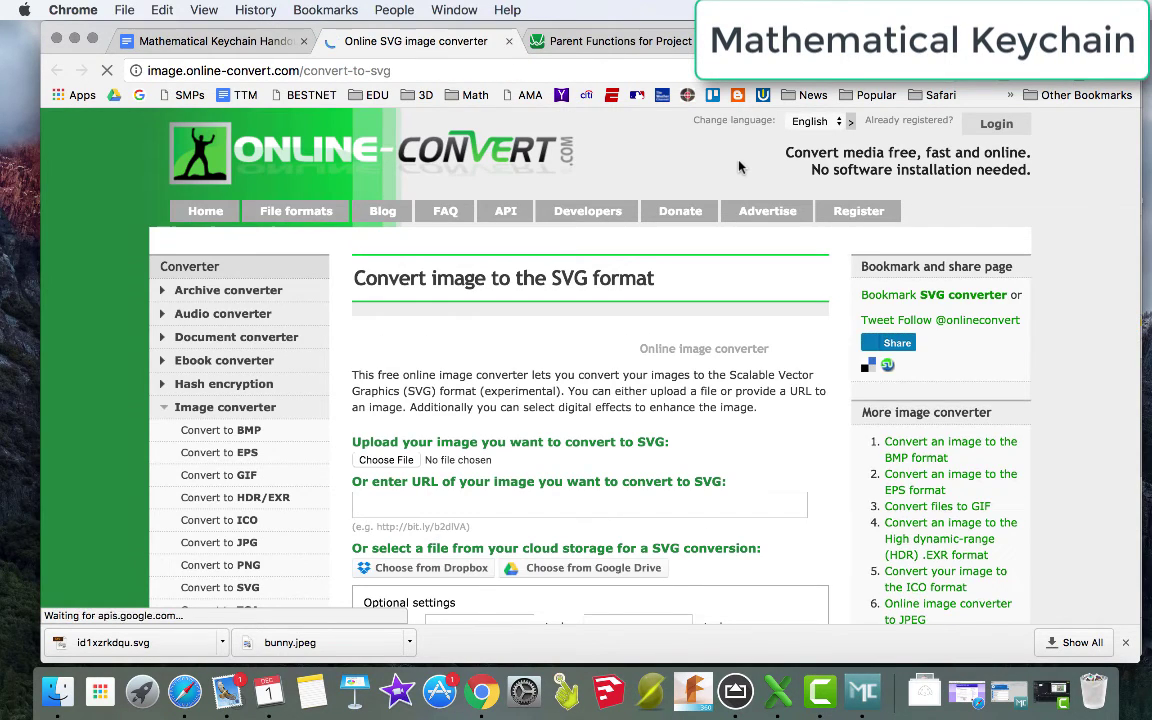
- Paste the pig-face PNG link into Online-Convert and convert it to SVG
click(432, 504)
key(super+v)
scroll(430, 508, down, 5)
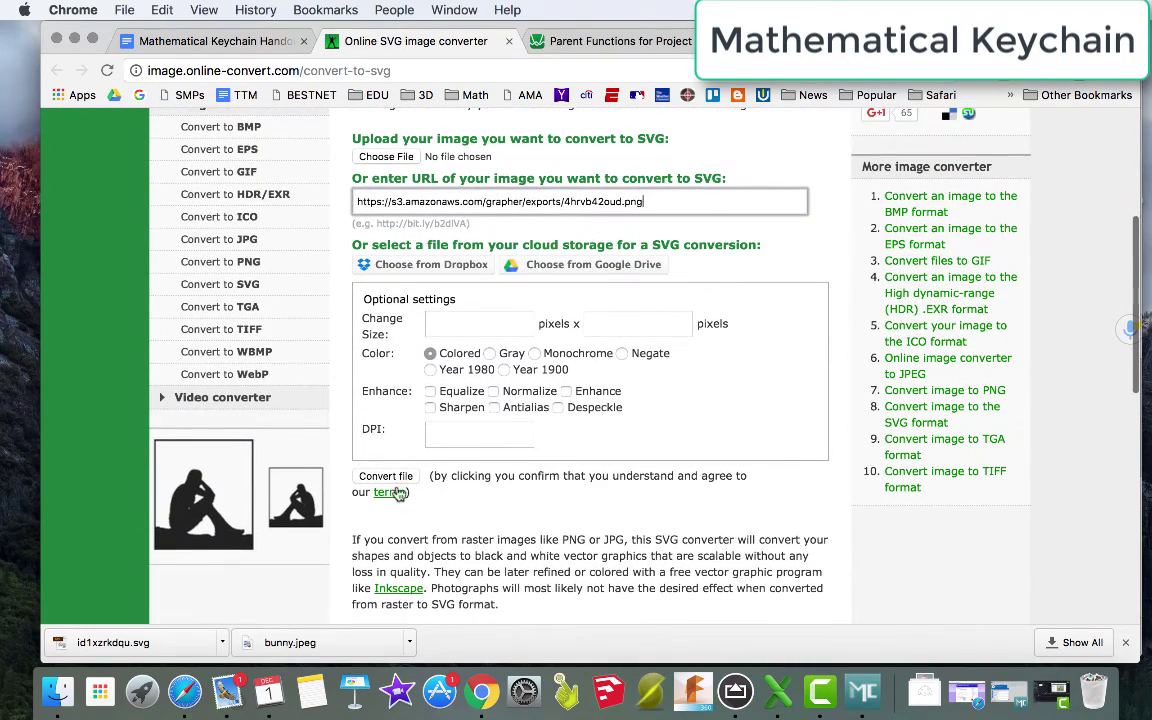
click(388, 477)
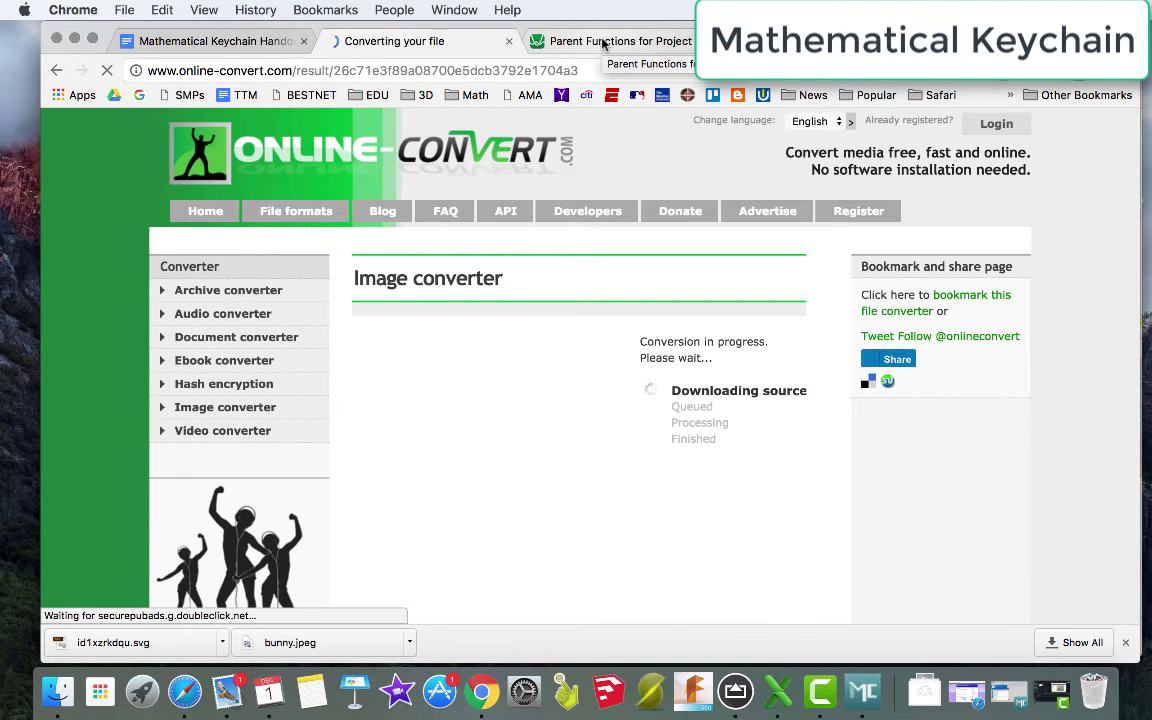
- Load tinkercad.com in a new browser tab
key(super+t)
text(tinkercad.com)
key(Return)
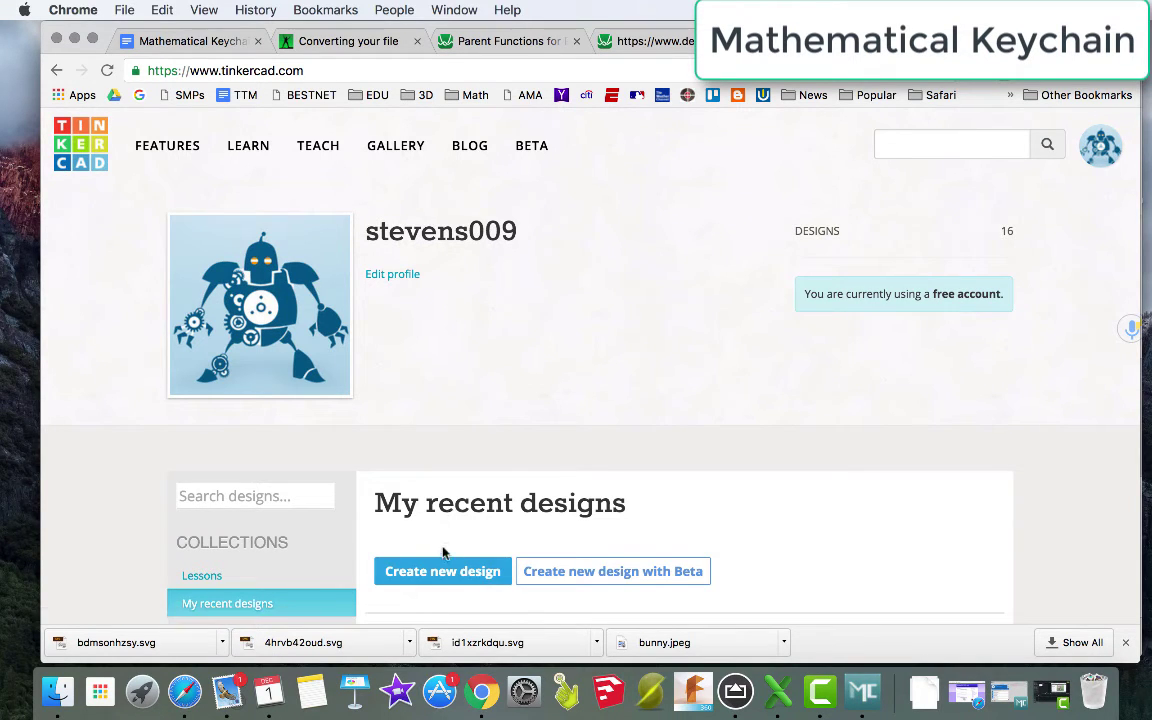
- Start a new Tinkercad design and choose bdmsonhzsy.svg as the file to import
click(432, 580)
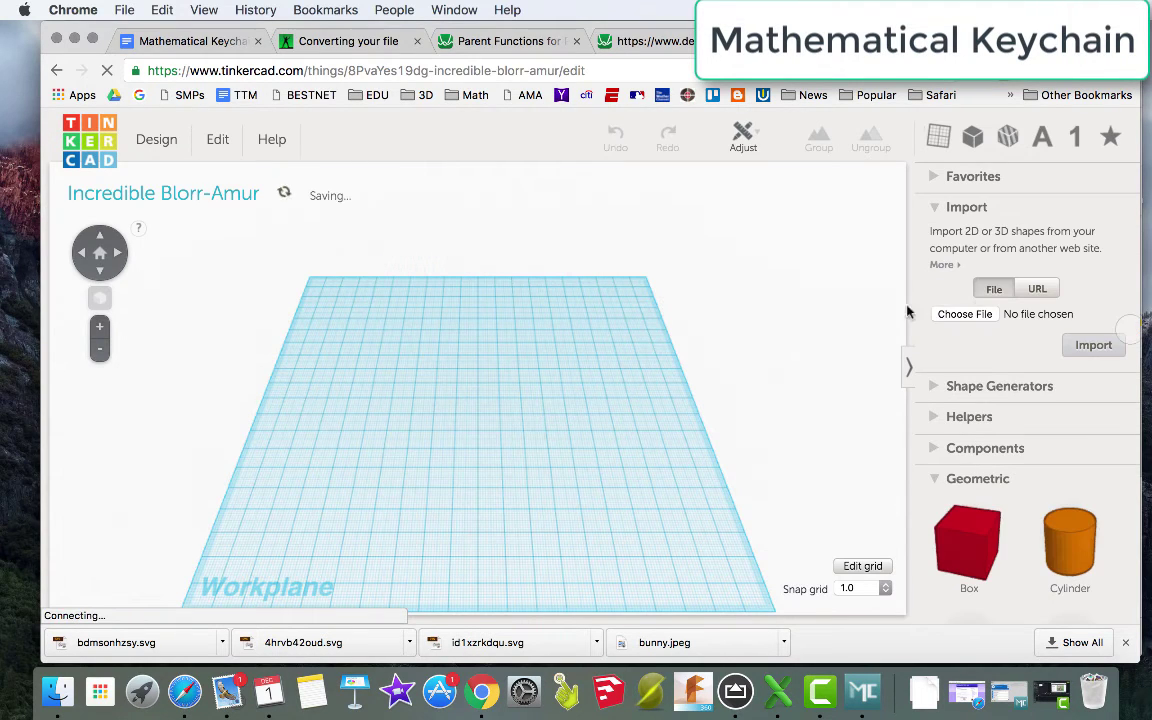
click(939, 212)
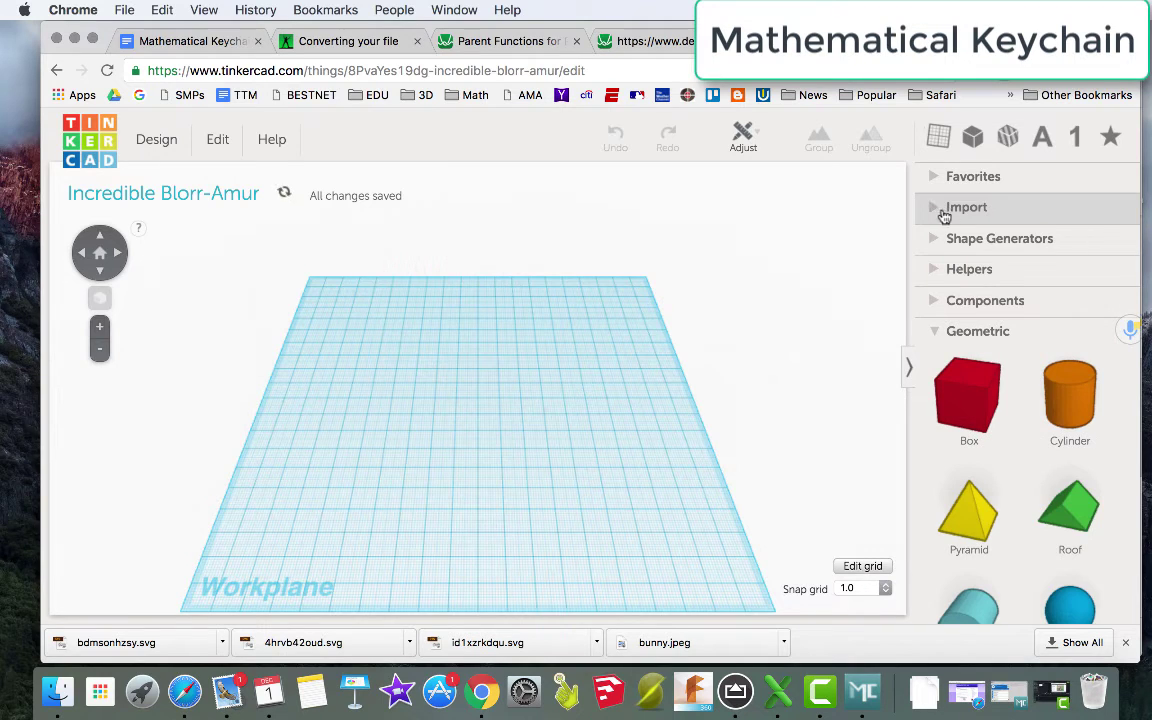
click(935, 210)
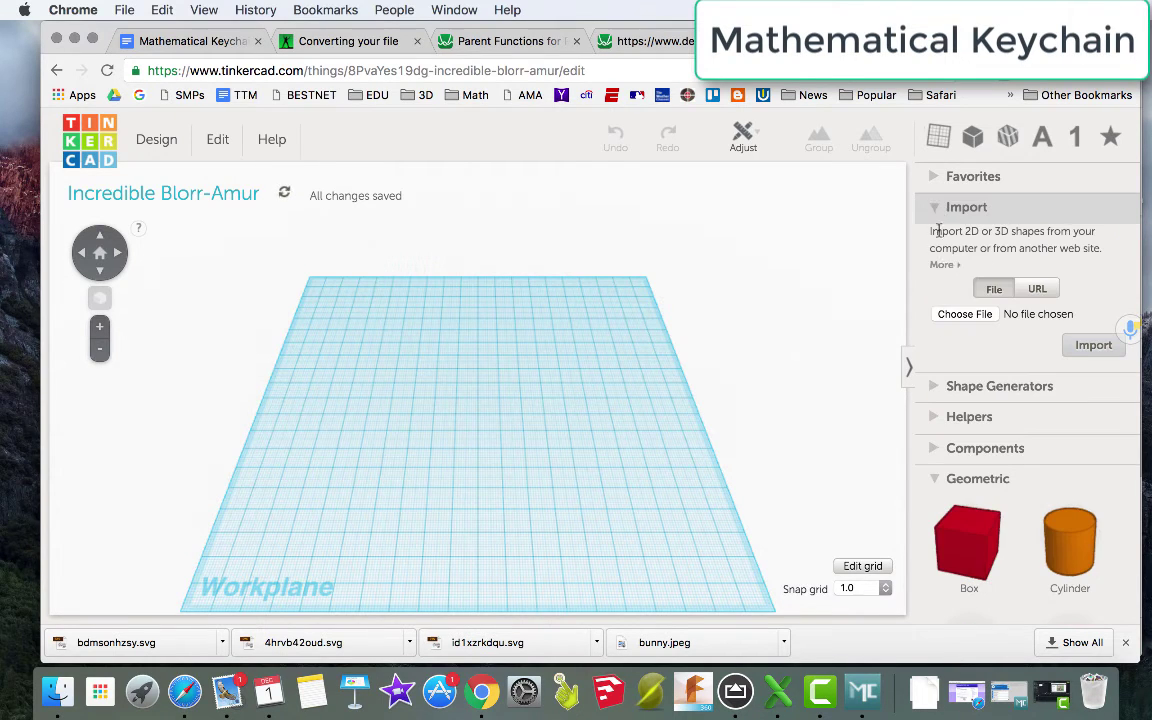
click(963, 316)
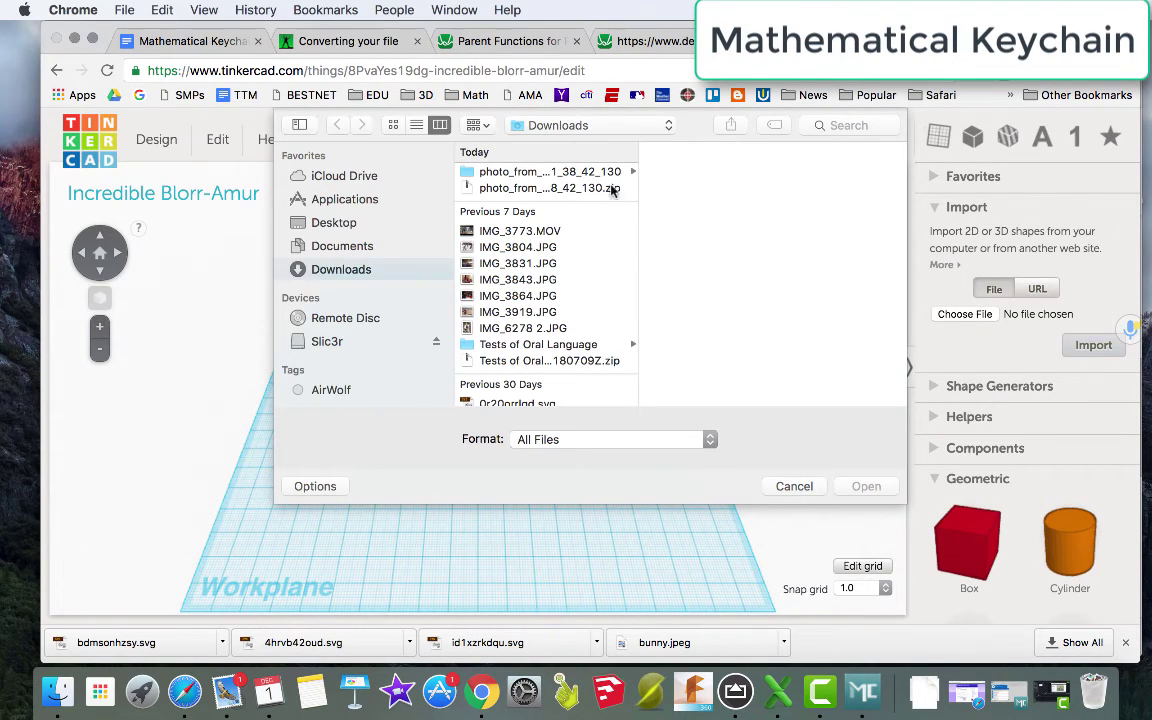
scroll(598, 190, down, 15)
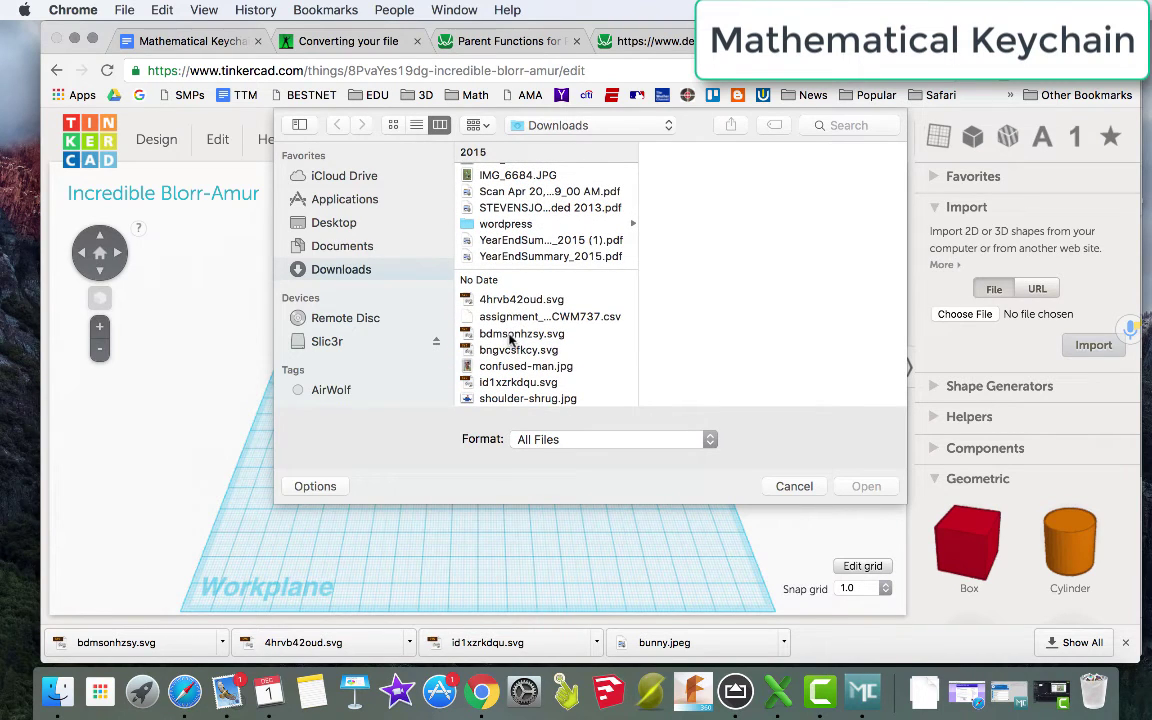
click(516, 336)
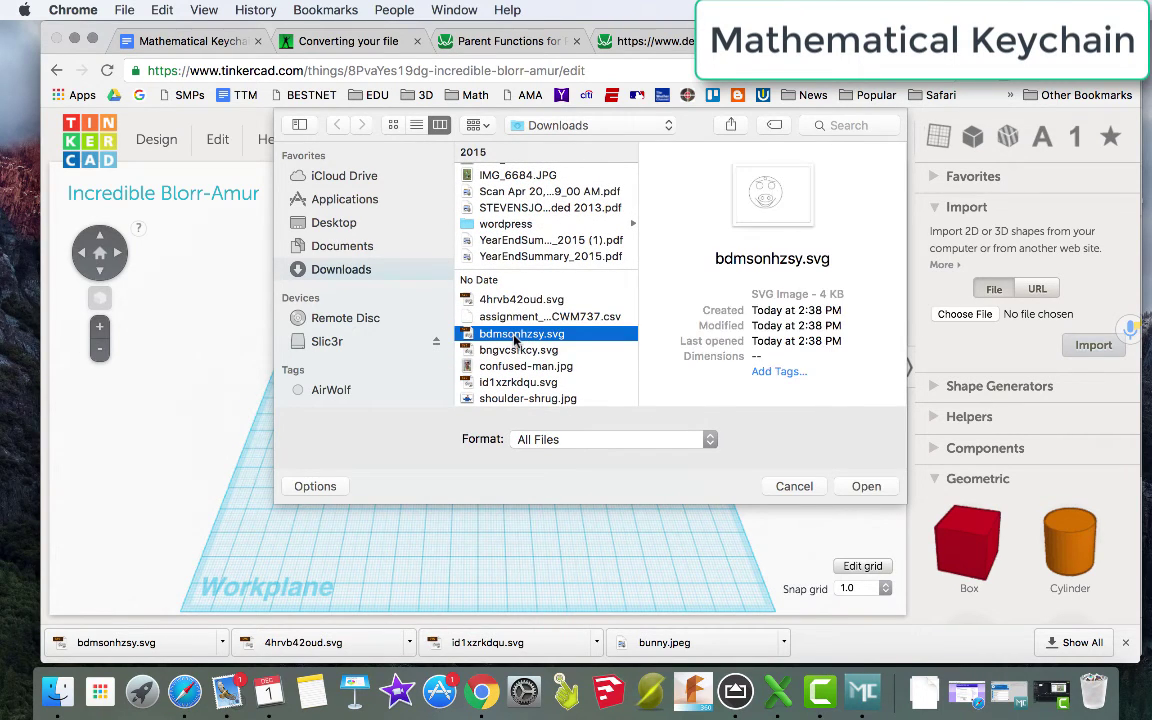
double_click(516, 336)
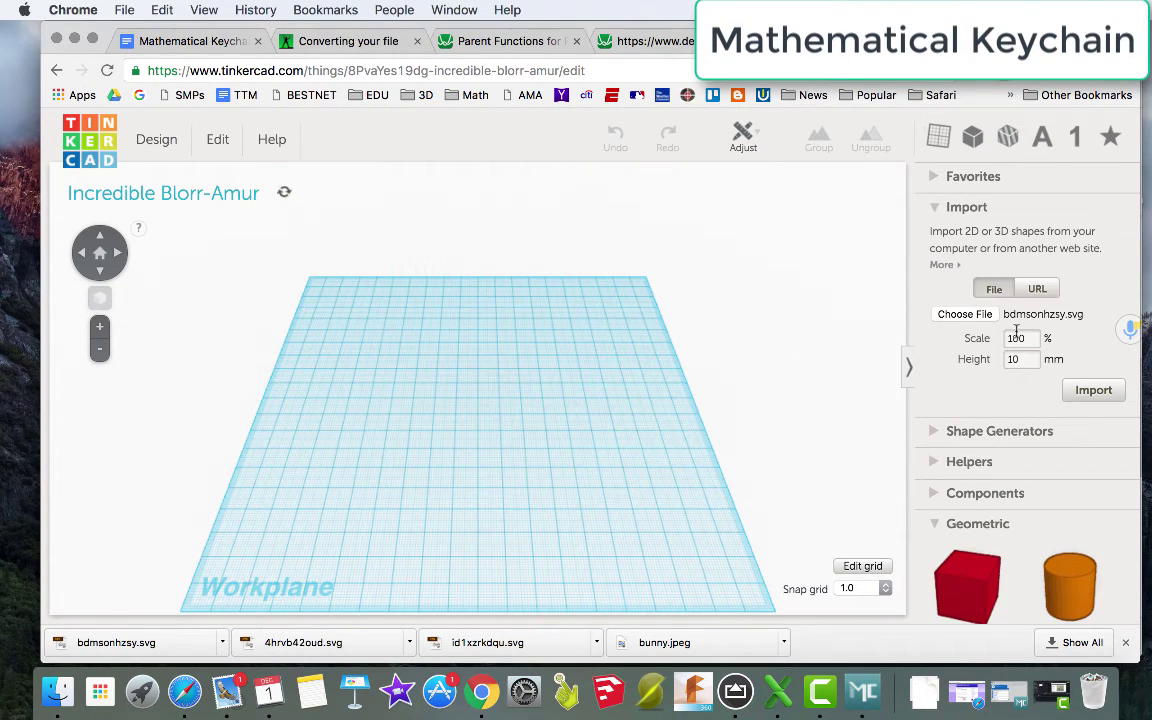
- Import the pig-face SVG at 20% scale and 5 mm height
double_click(1024, 338)
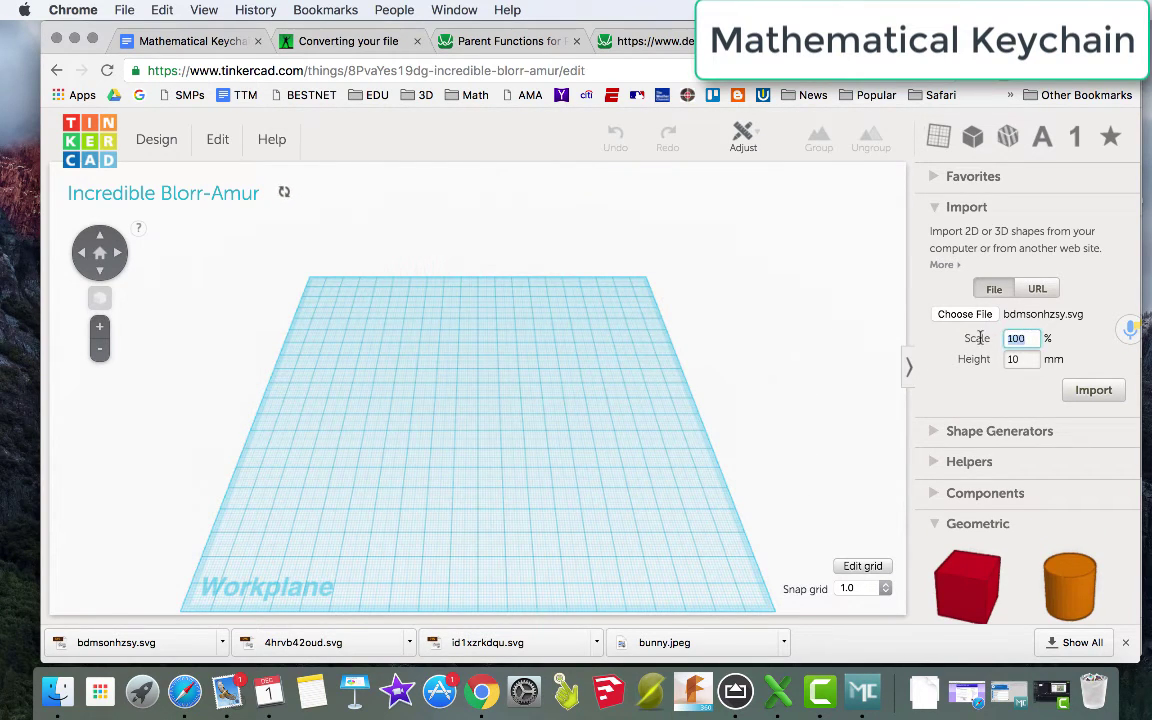
text(20)
double_click(1012, 360)
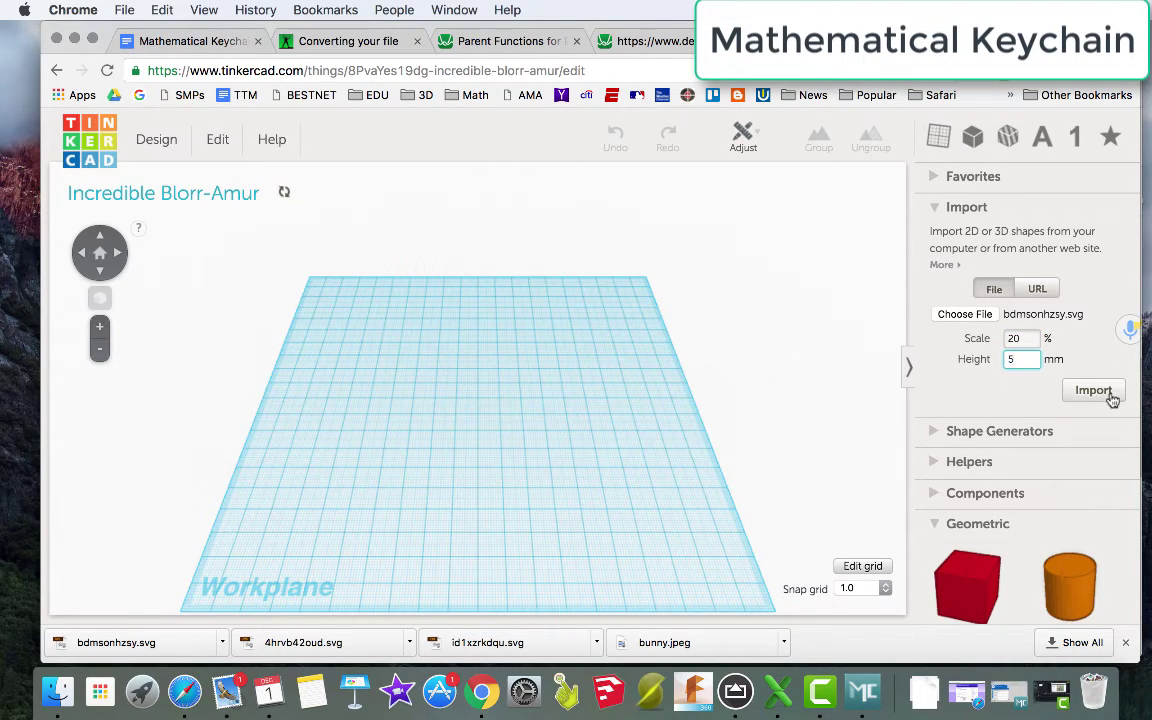
click(1112, 399)
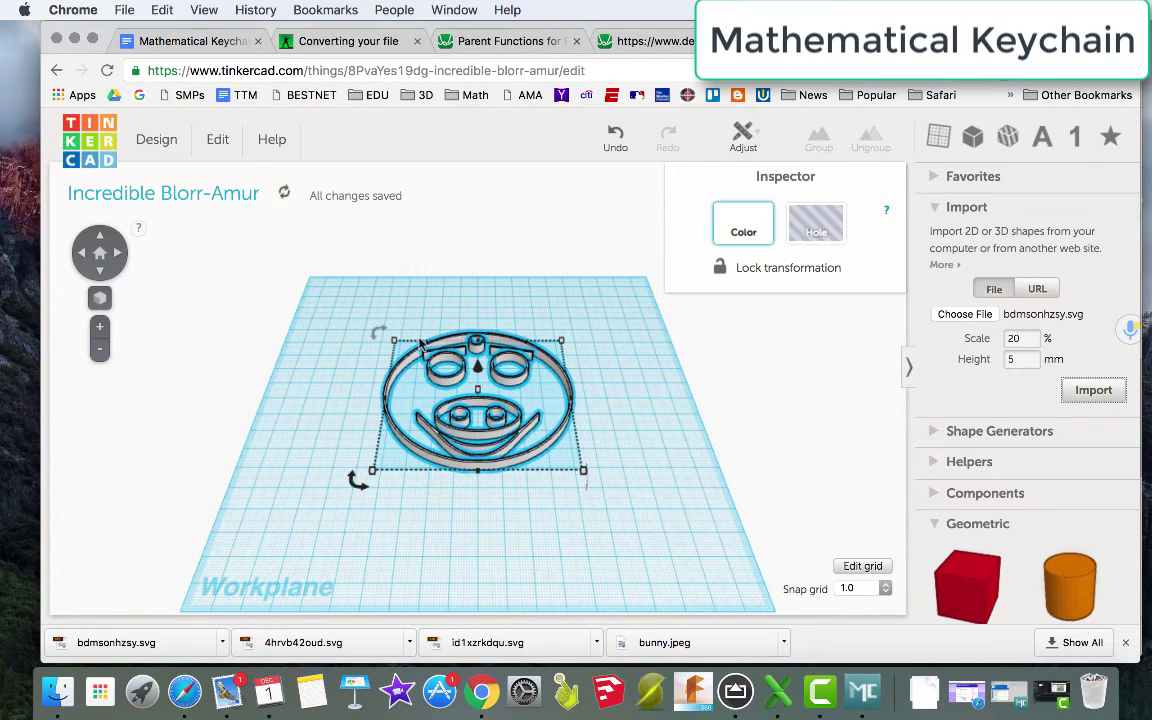
- Shrink the imported pig face step by step to about 20.89 × 20.02 mm
mouse_move(395, 343)
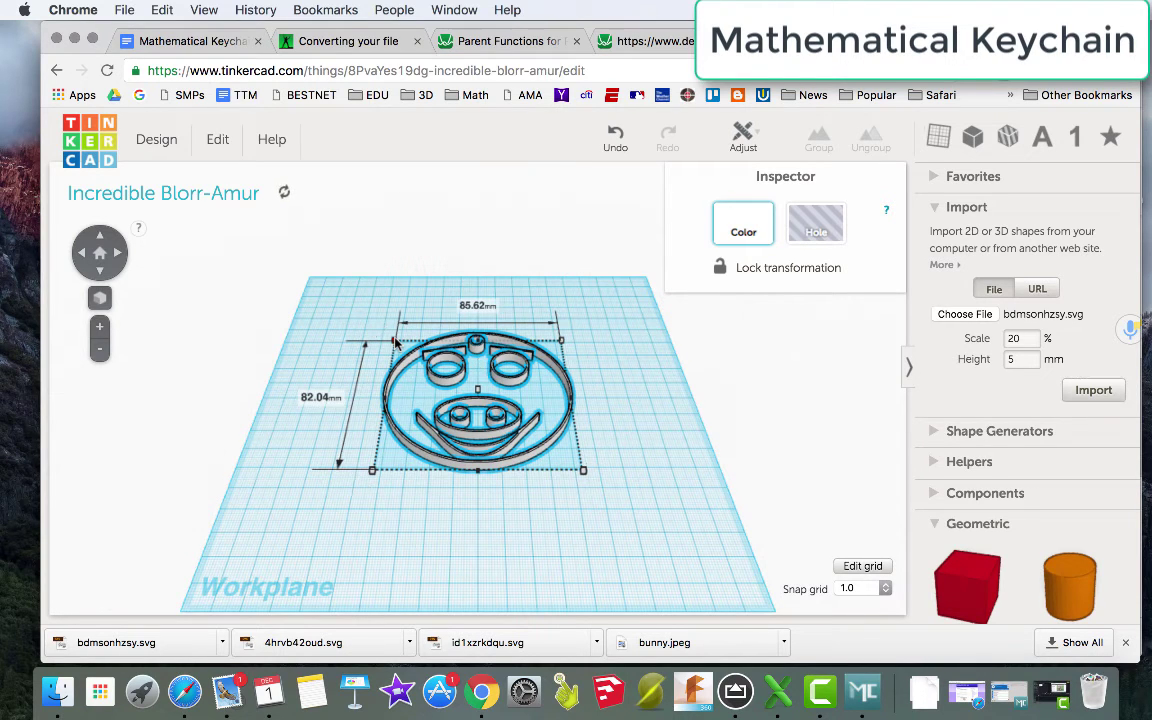
drag(395, 342, 463, 372)
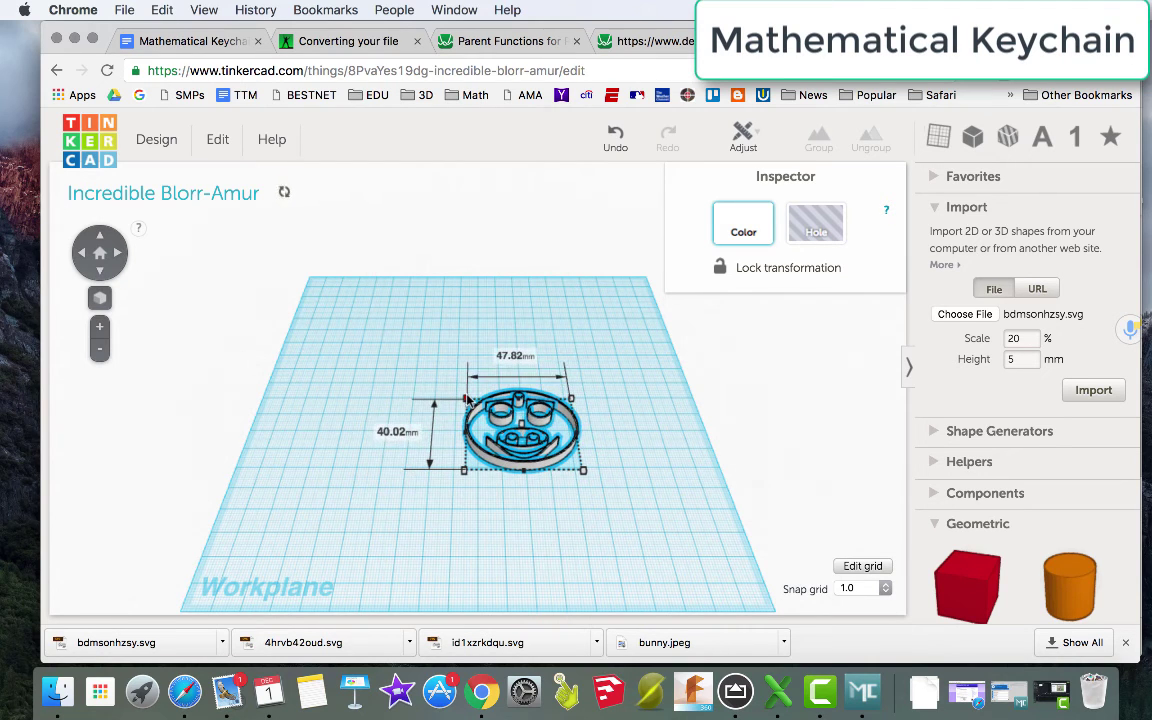
drag(465, 397, 535, 422)
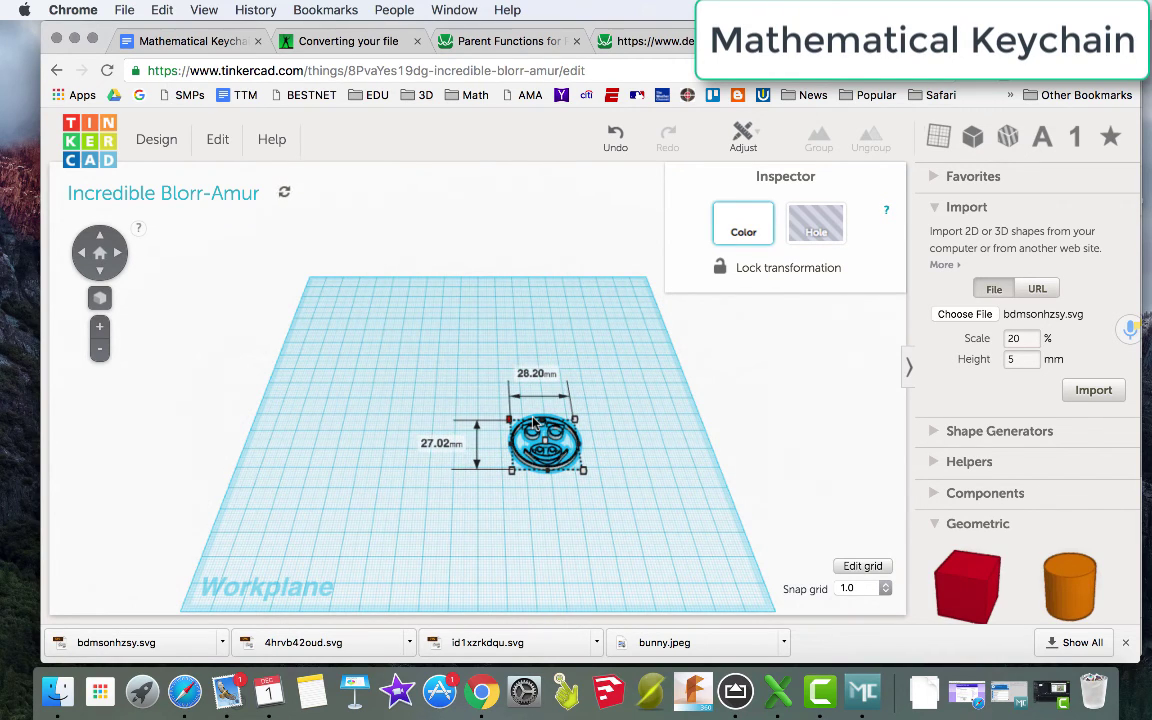
drag(535, 424, 541, 428)
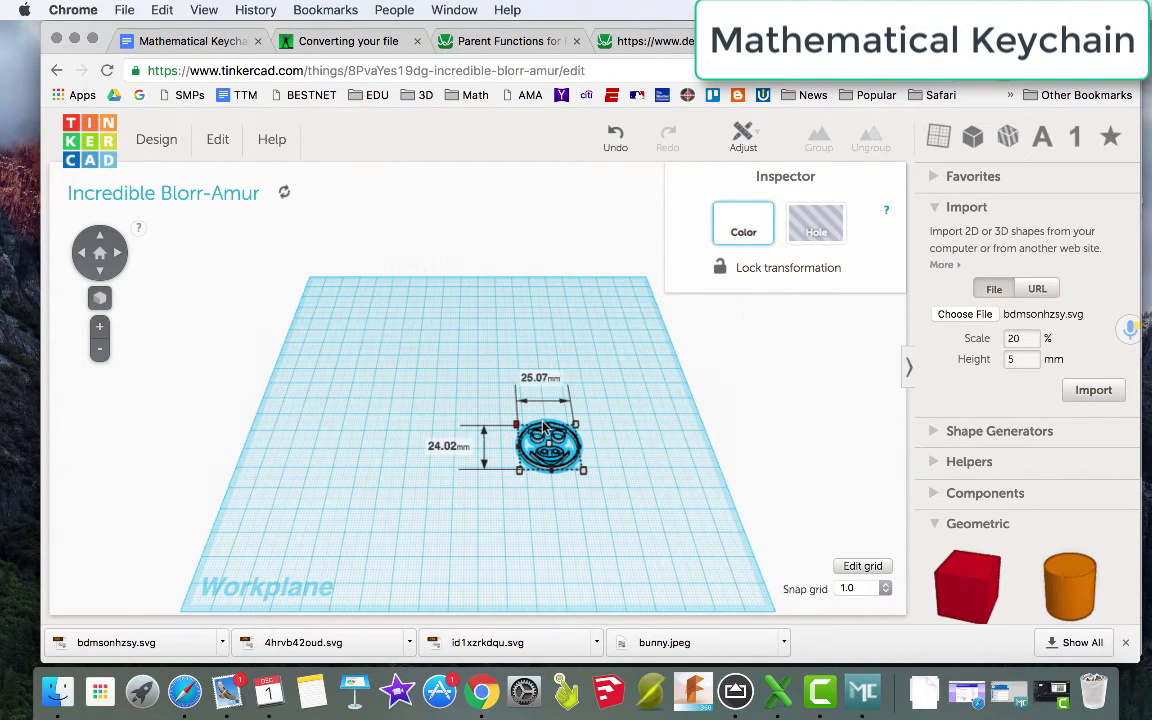
drag(546, 428, 554, 434)
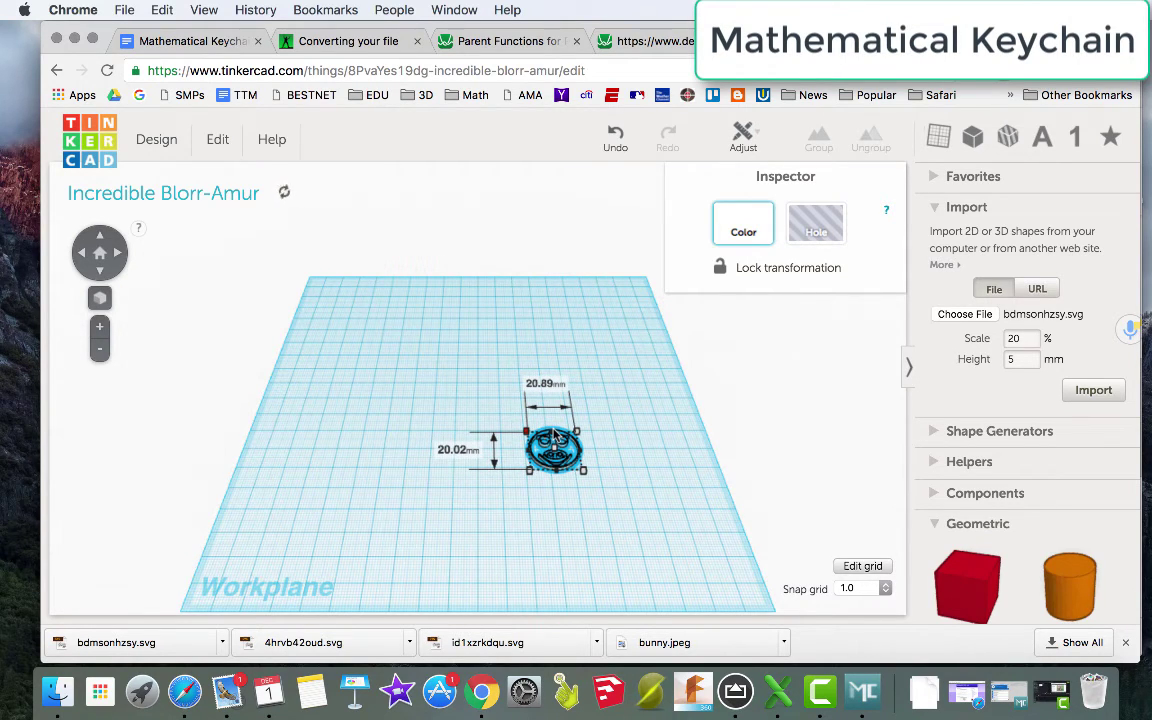
click(393, 327)
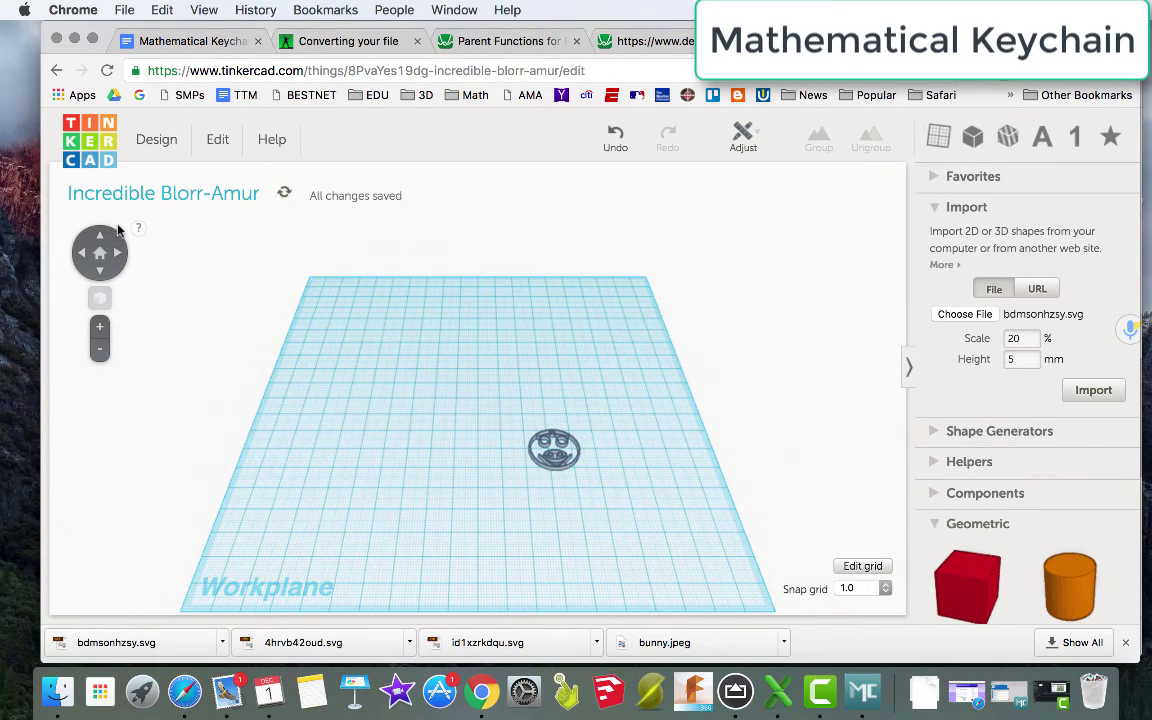
- In top-down view, select the pig-face keychain and move it across the workplane
click(117, 231)
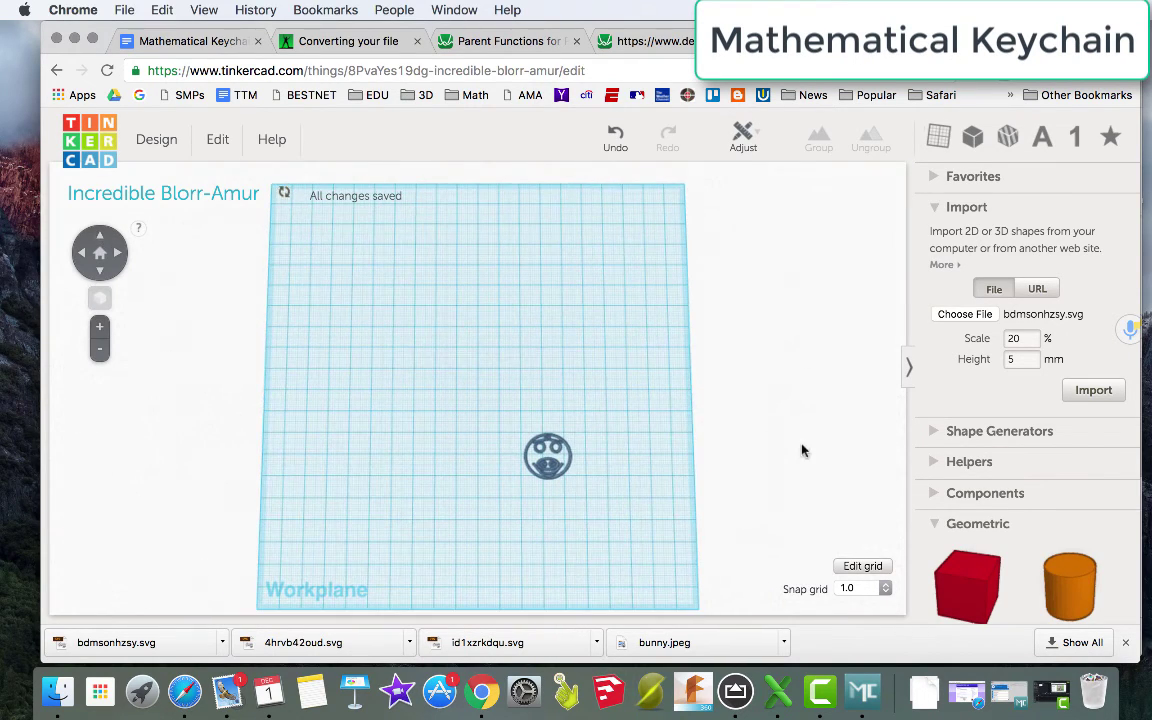
scroll(660, 483, up, 3)
drag(718, 572, 650, 535)
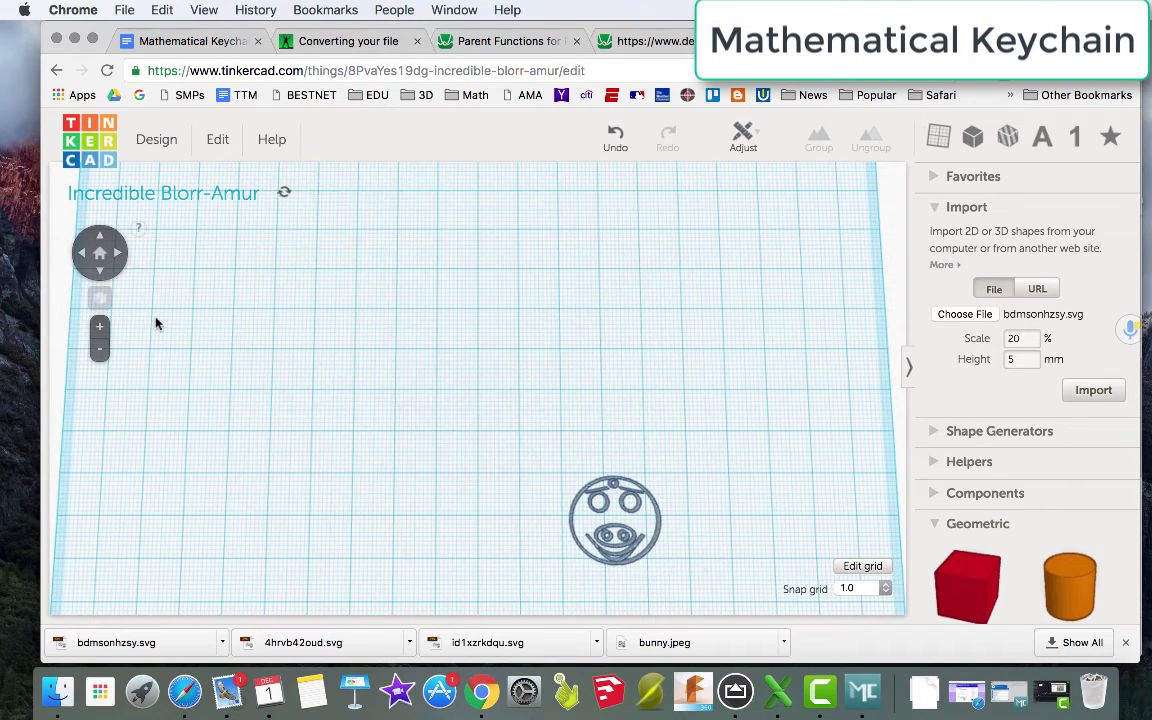
click(604, 512)
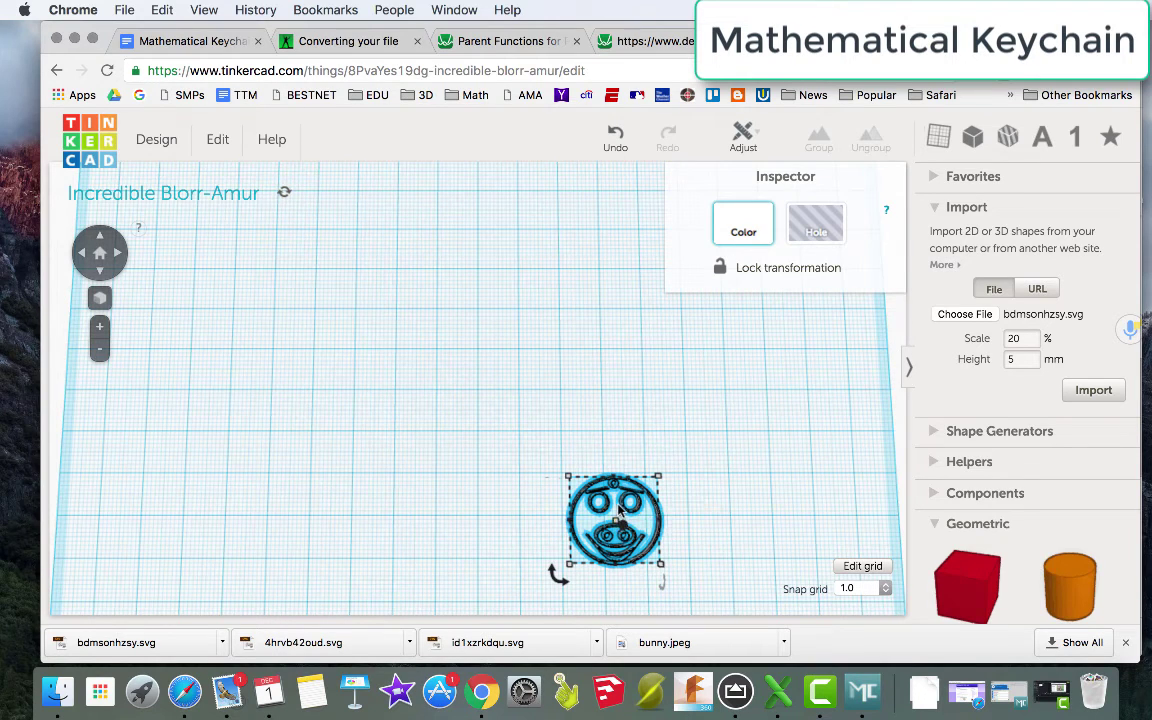
click(559, 461)
key(ctrl+a)
drag(583, 523, 614, 536)
click(657, 419)
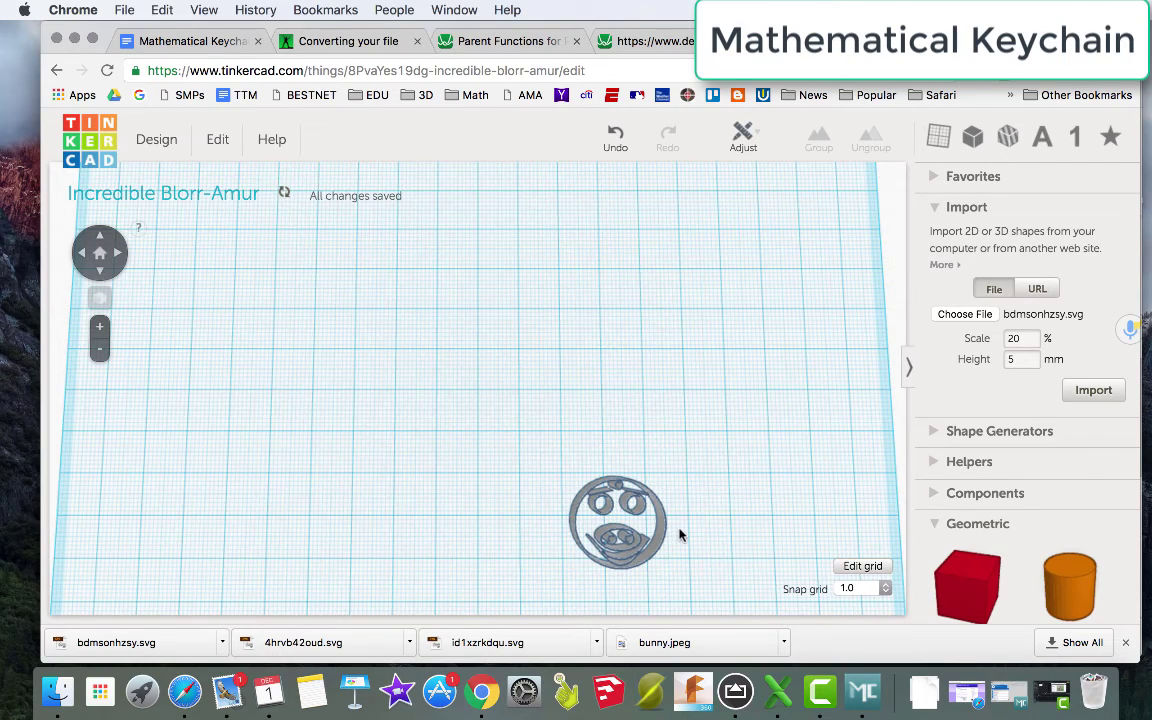
- Tilt the view back to a perspective 3D angle on the keychain
key(ctrl+Down)
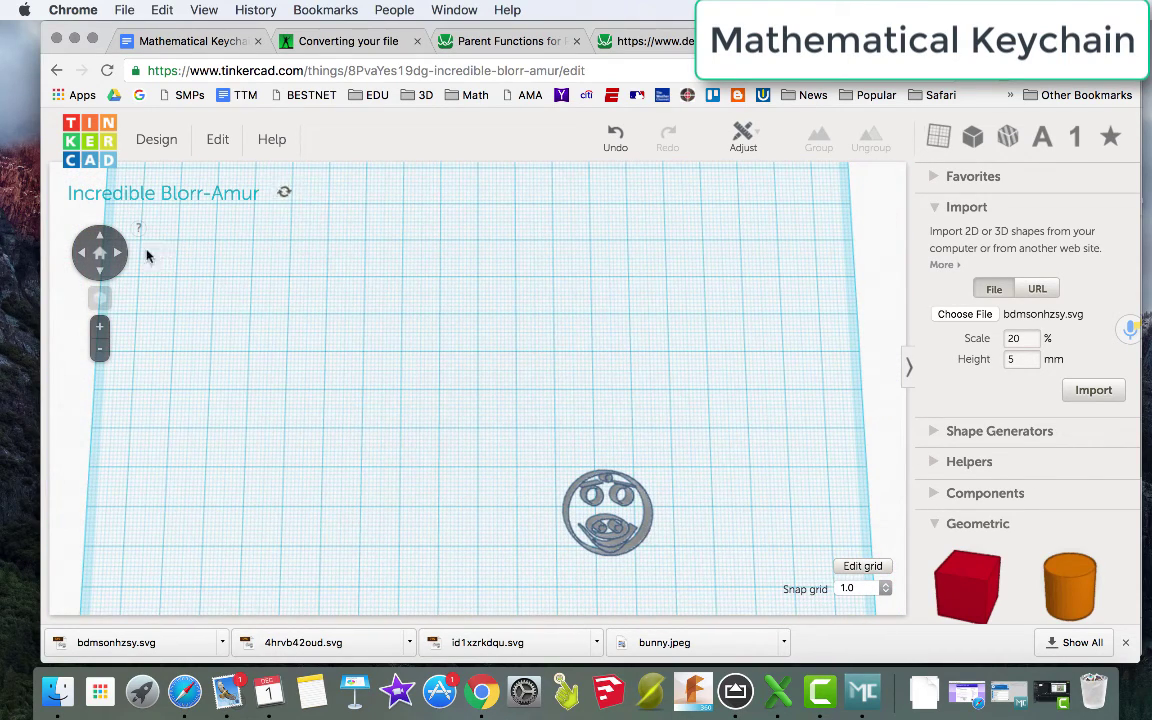
click(82, 253)
click(99, 271)
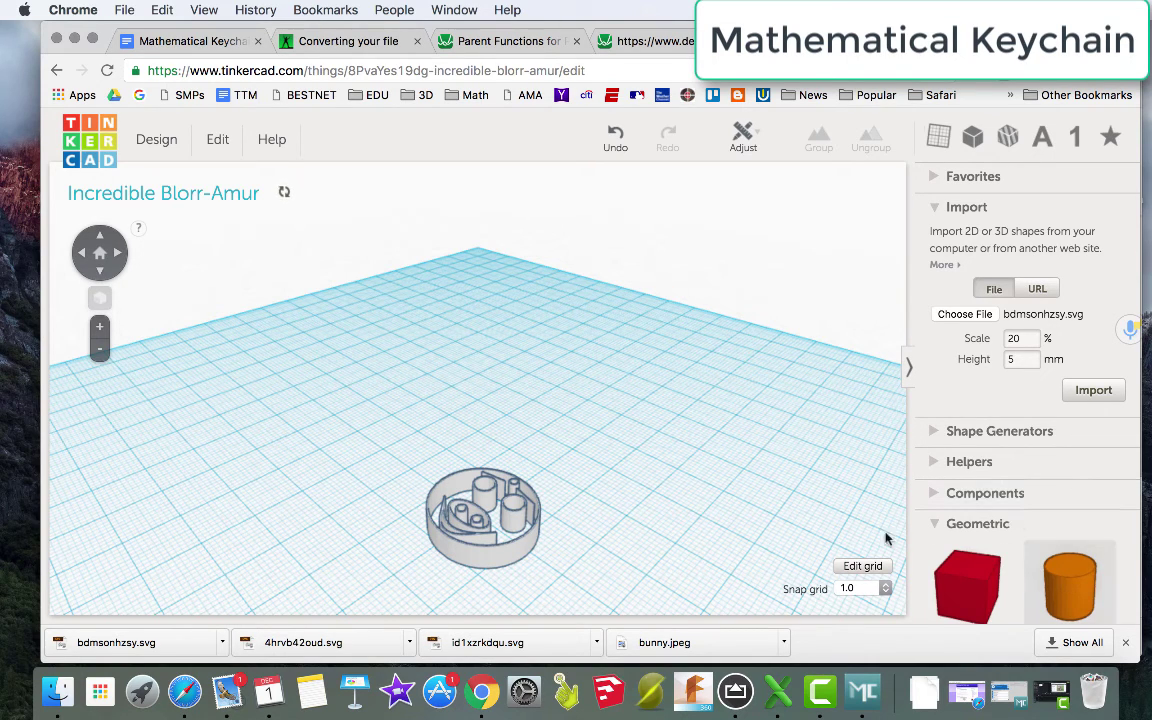
- Place a Geometric cylinder on top of the pig-face keychain
drag(853, 530, 482, 528)
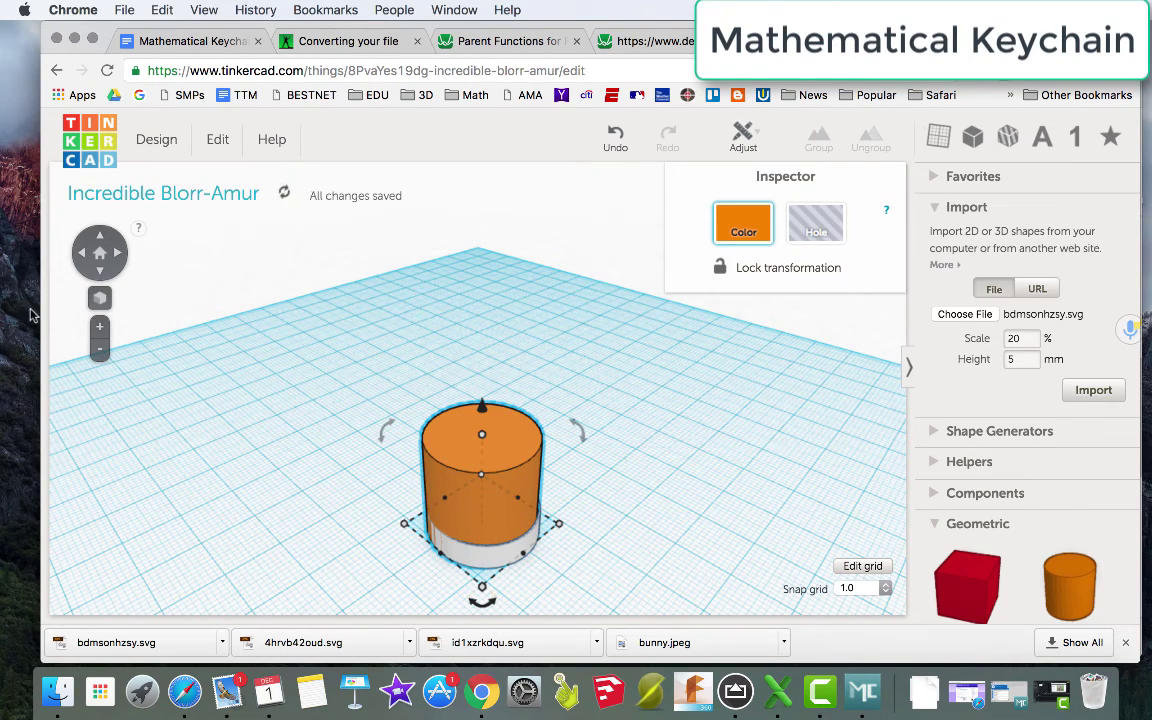
click(106, 241)
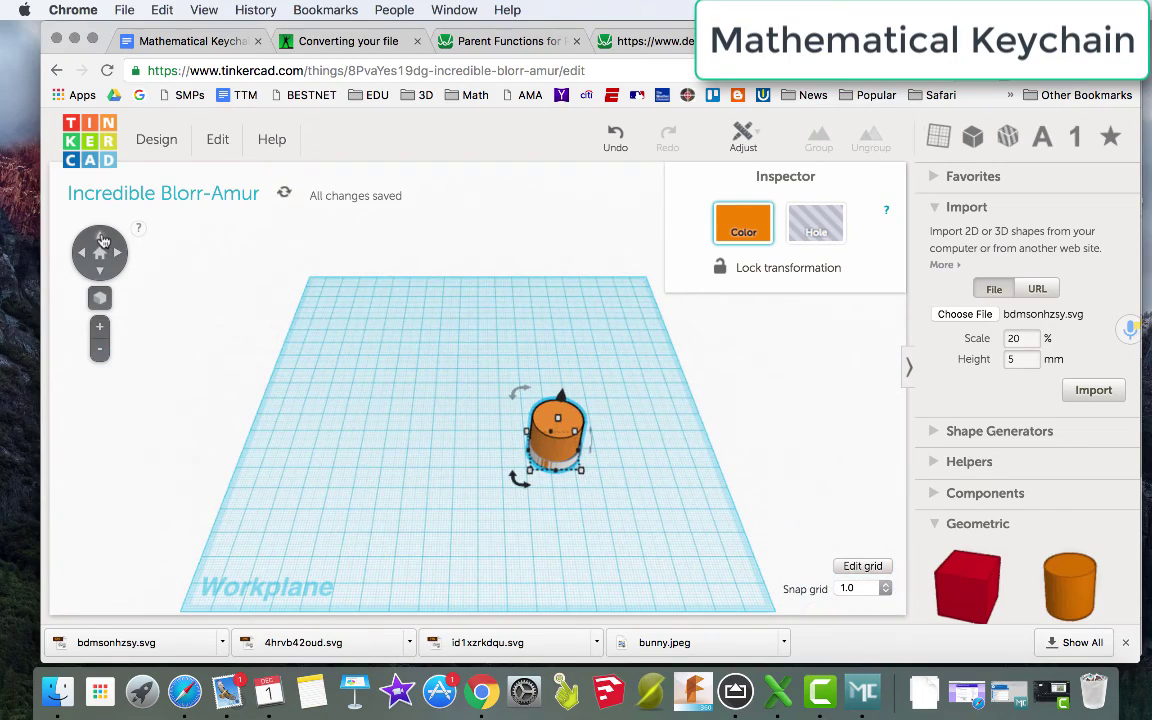
click(101, 240)
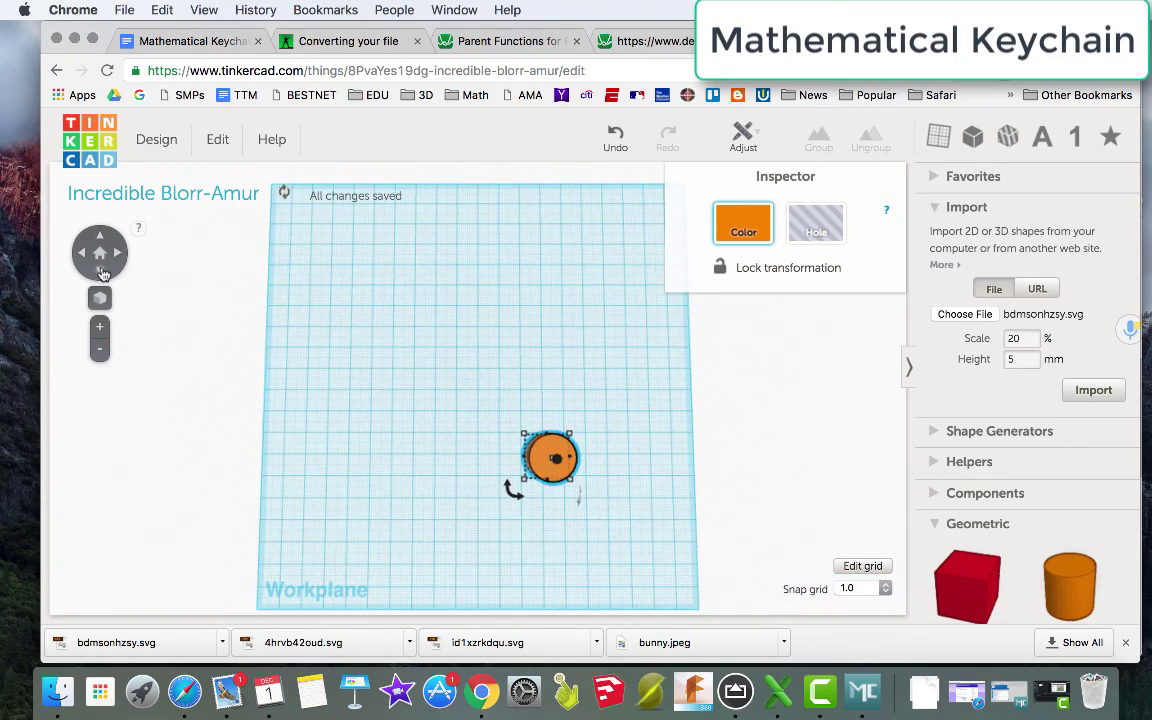
click(101, 270)
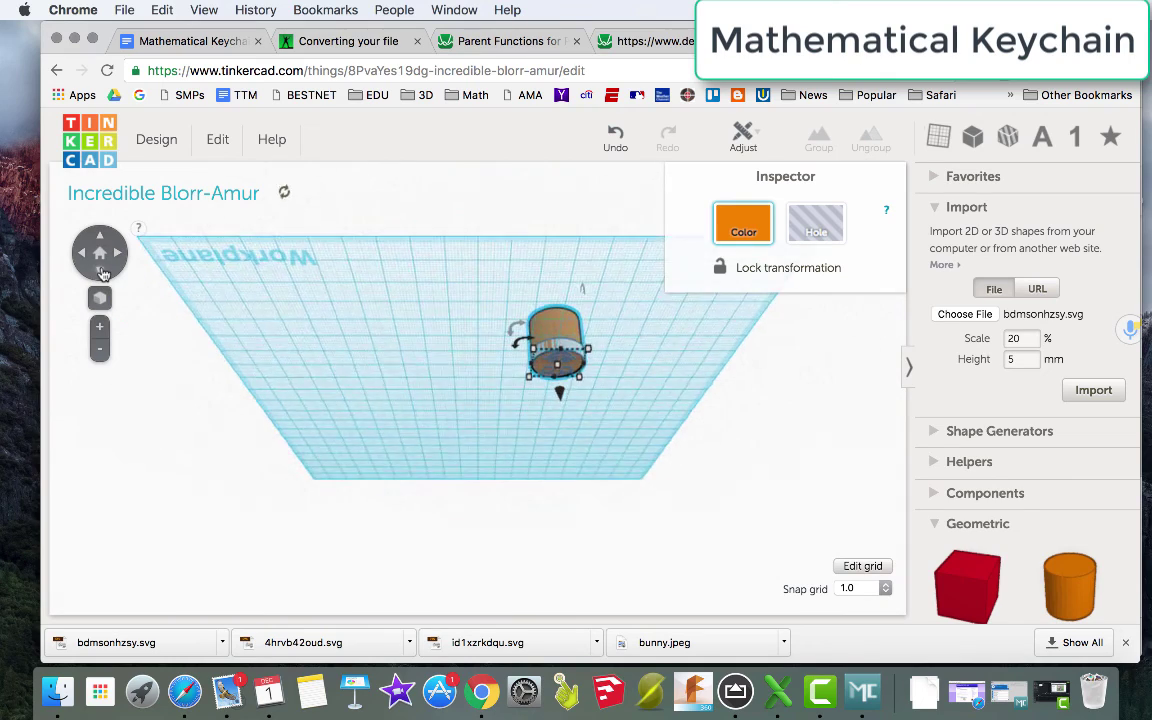
click(100, 245)
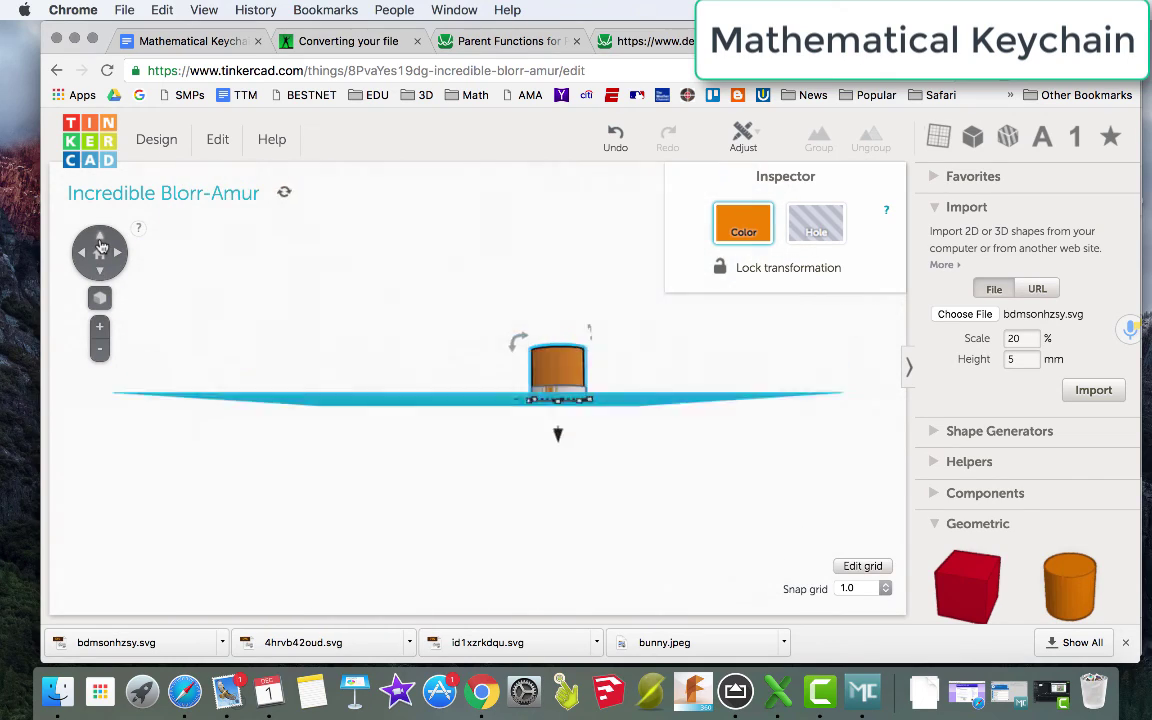
click(100, 245)
click(102, 271)
- Flatten the cylinder to a 1 mm thin disc, undoing an accidental lowering
mouse_move(562, 368)
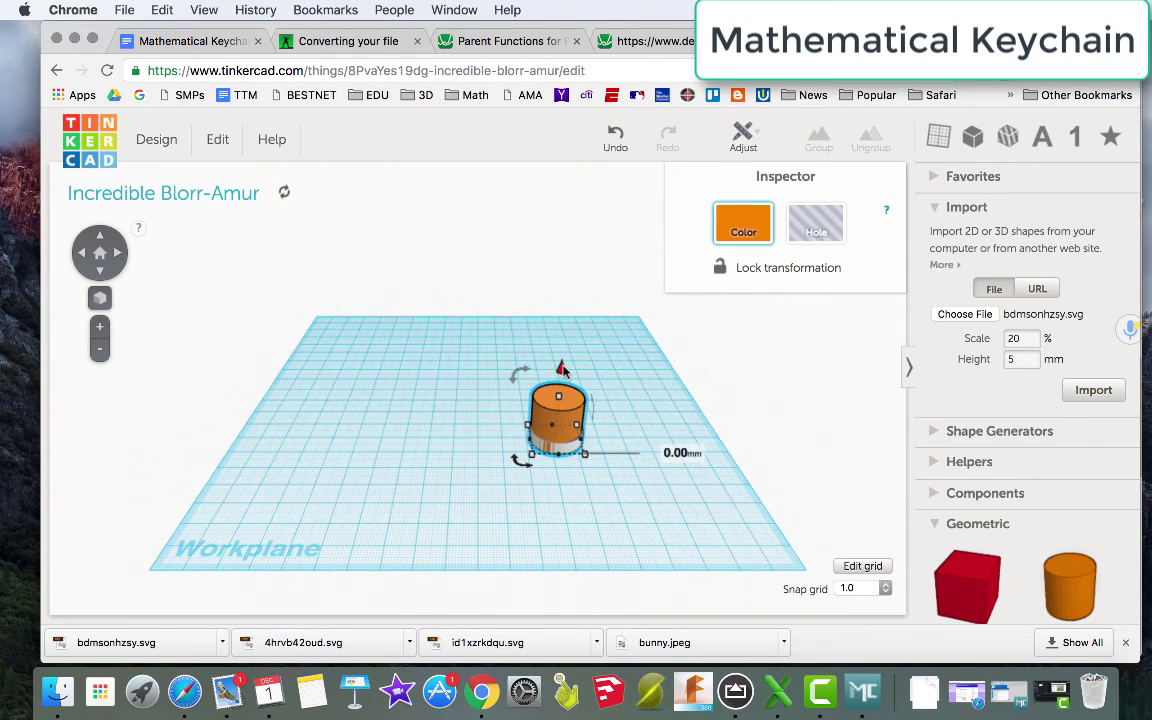
mouse_move(562, 368)
mouse_down()
mouse_move(562, 385)
mouse_move(562, 374)
mouse_up()
key(super+z)
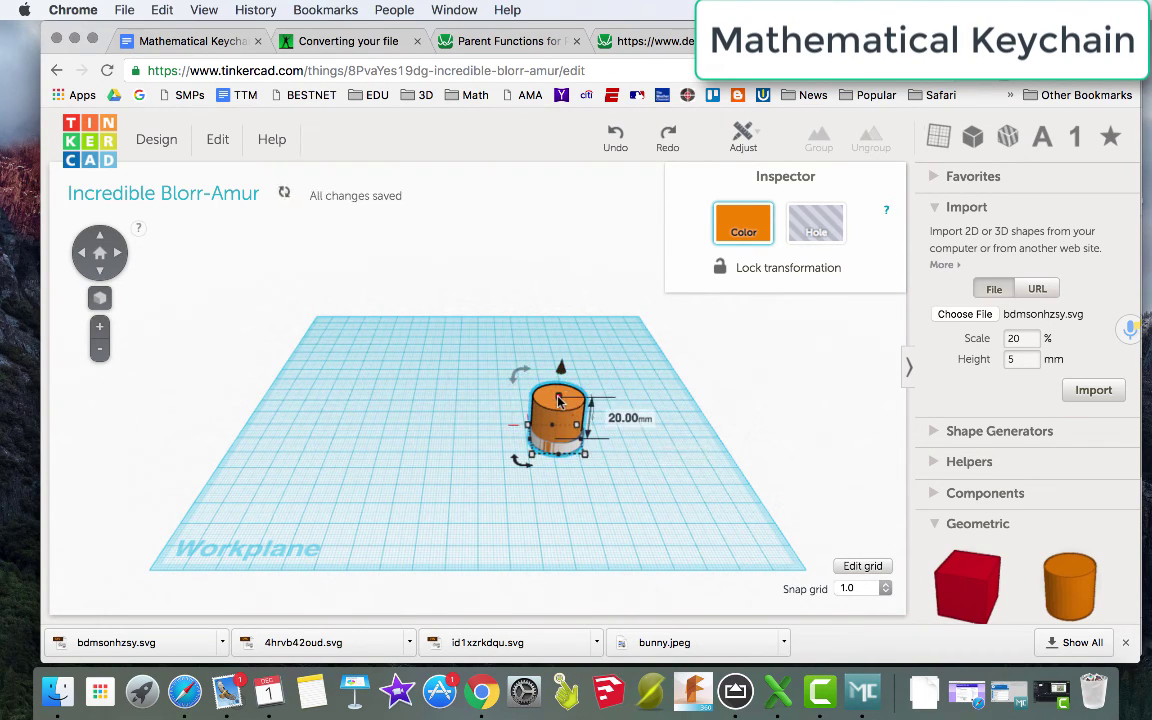
drag(558, 401, 553, 440)
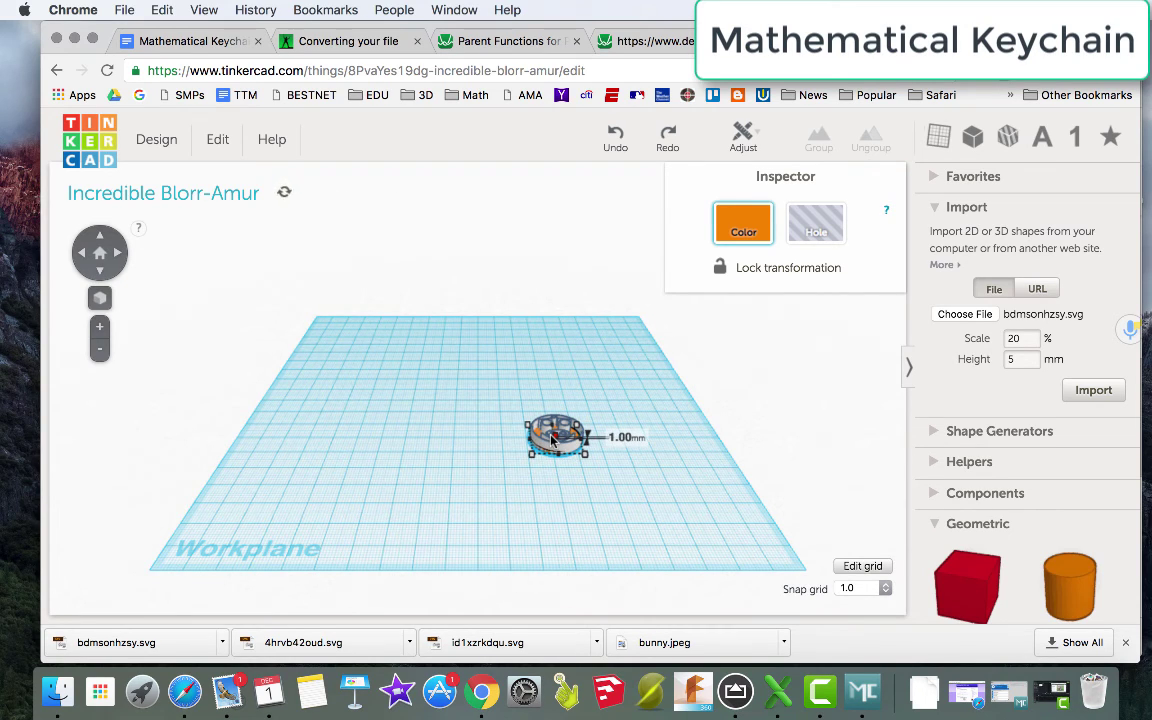
drag(553, 440, 553, 440)
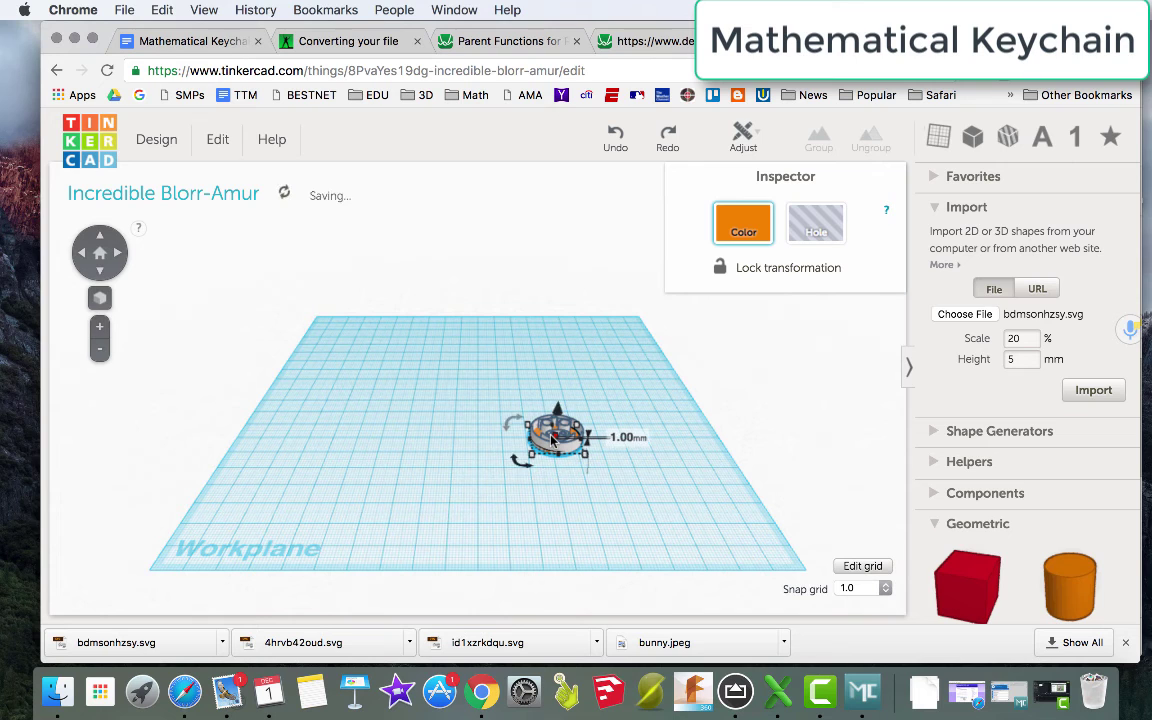
click(612, 419)
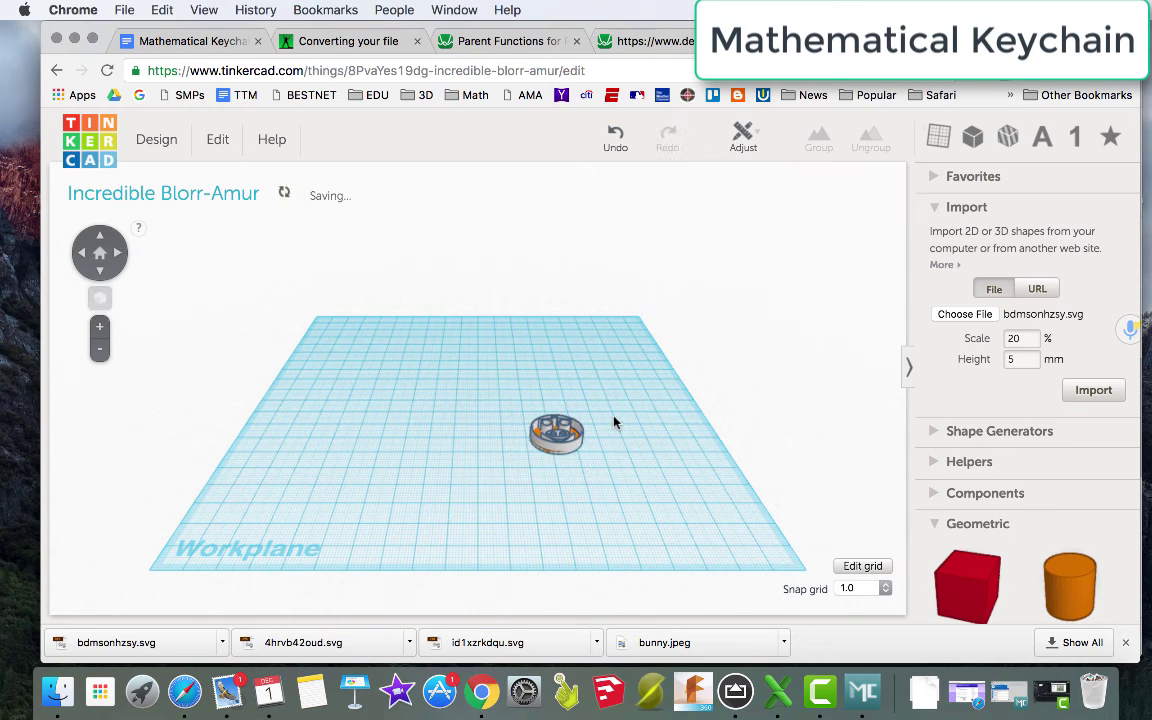
- Zoom in toward a top-down view and select the keychain
click(100, 234)
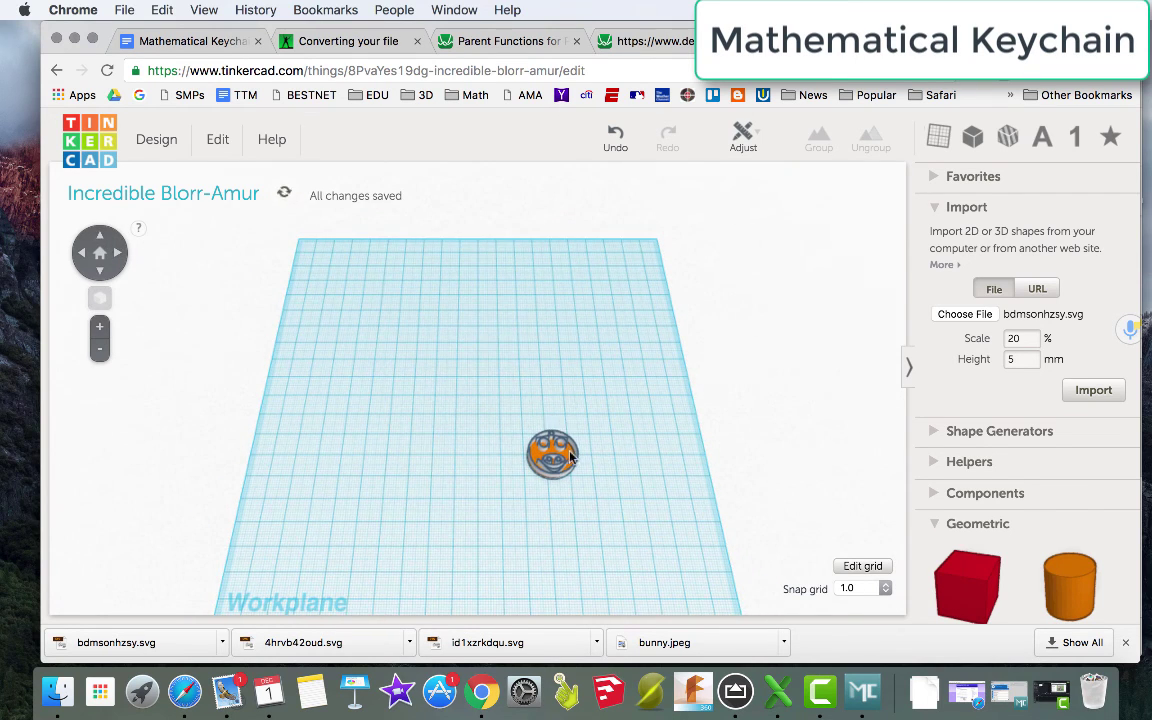
scroll(670, 540, up, 5)
scroll(670, 540, up, 5)
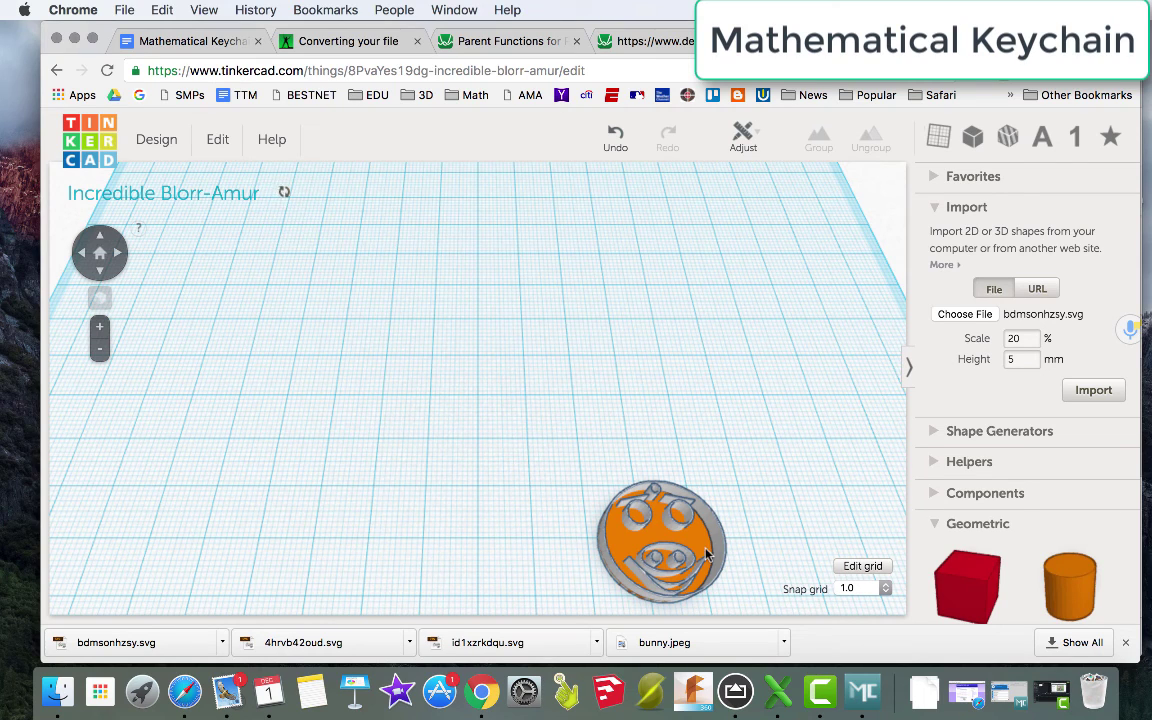
click(663, 495)
scroll(663, 495, up, 3)
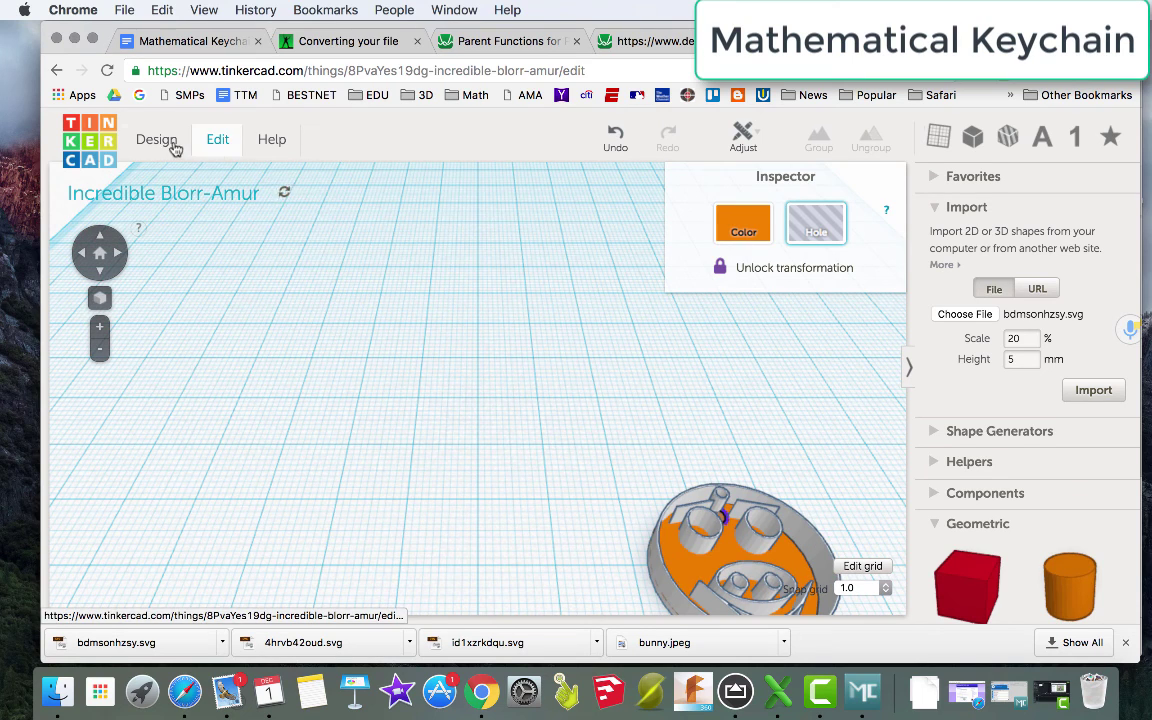
- Save the keychain design from the Design menu
click(160, 143)
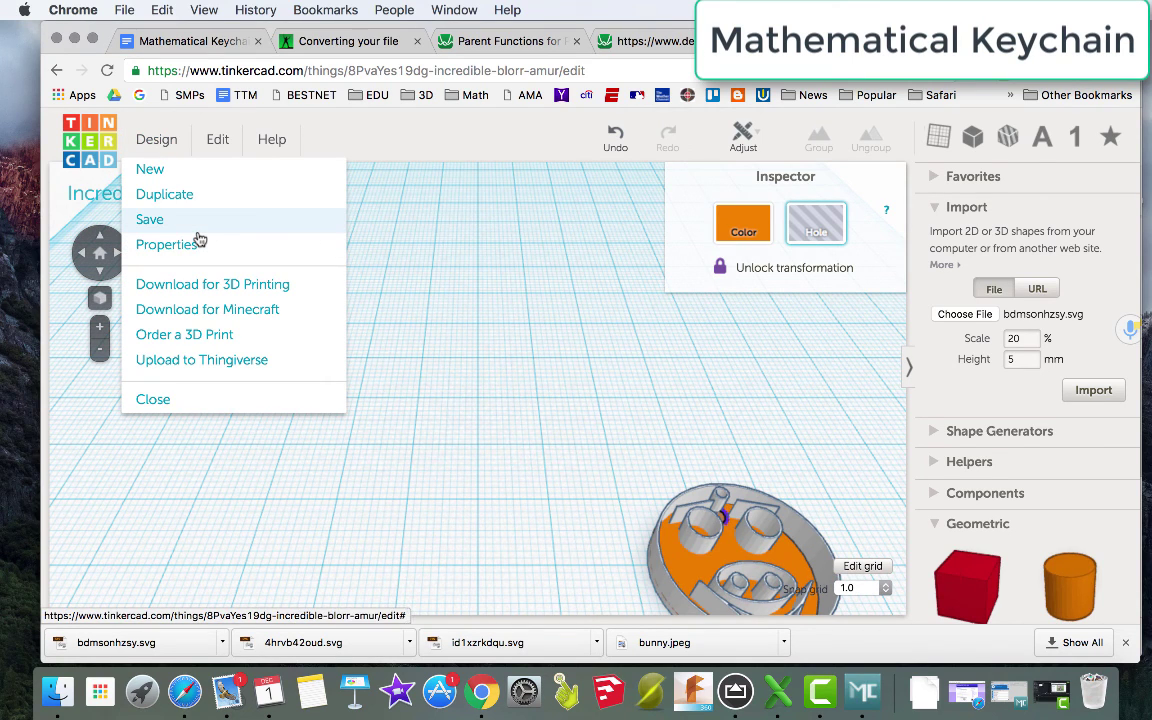
click(406, 211)
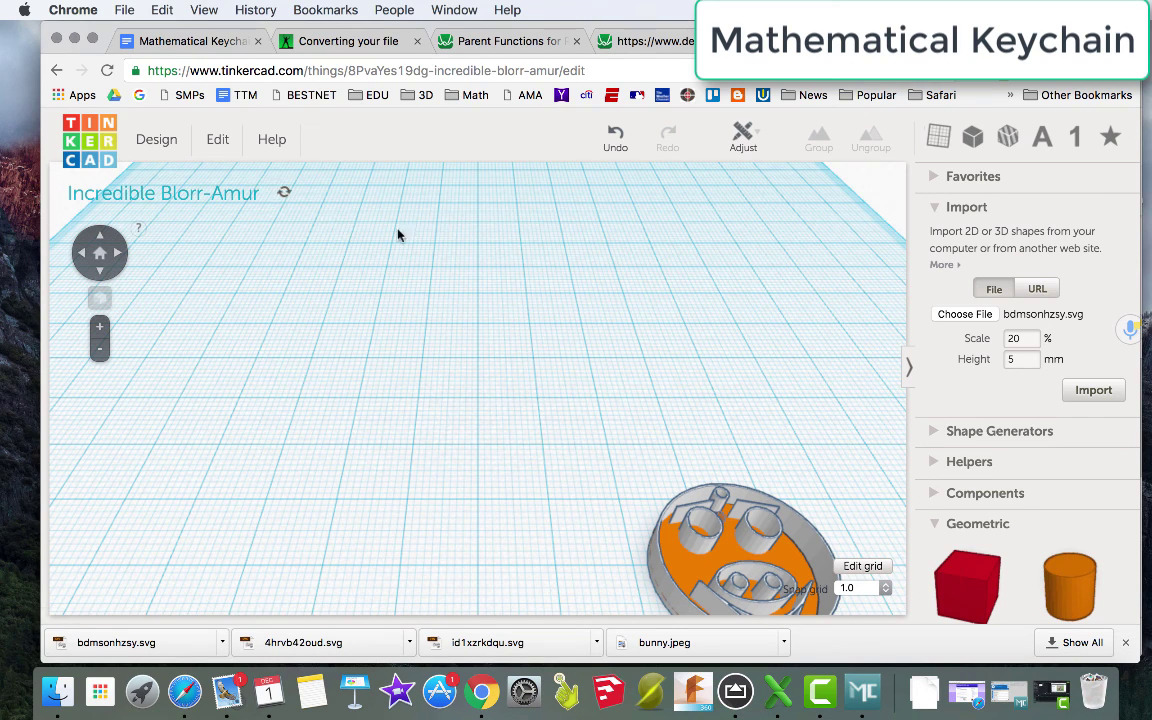
click(162, 147)
click(185, 218)
click(157, 141)
- Download the model as incredible_blorr-amur.stl and return to the Google Docs keychain handout
click(200, 284)
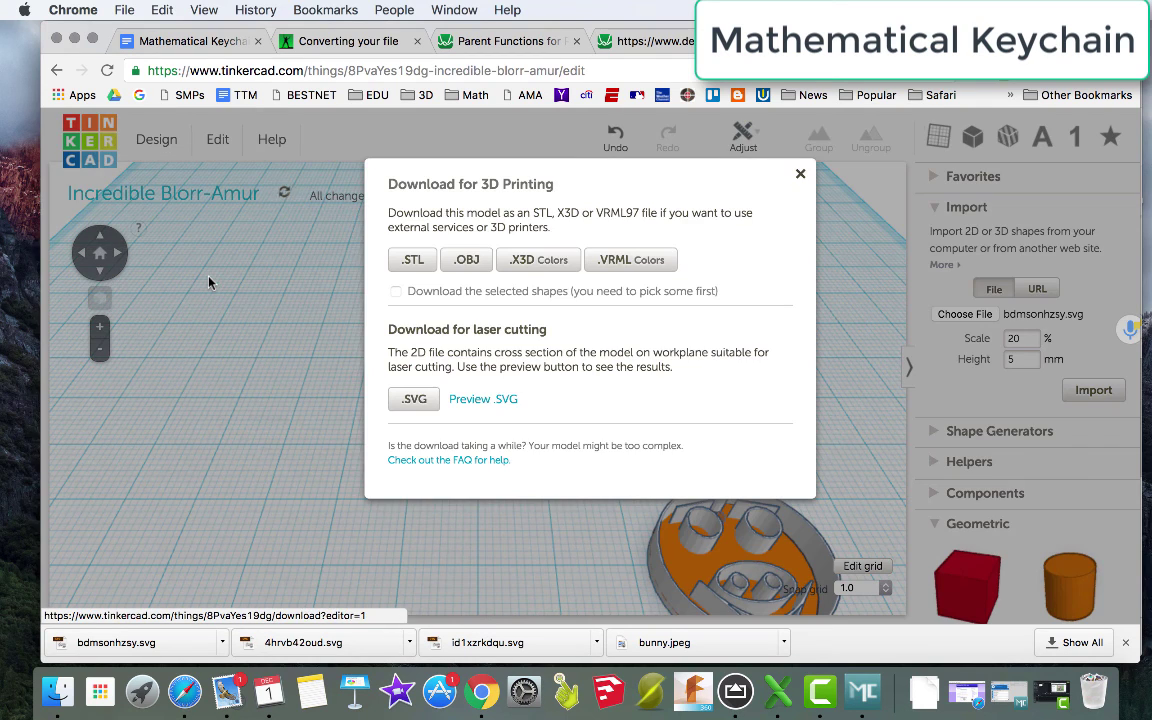
click(425, 268)
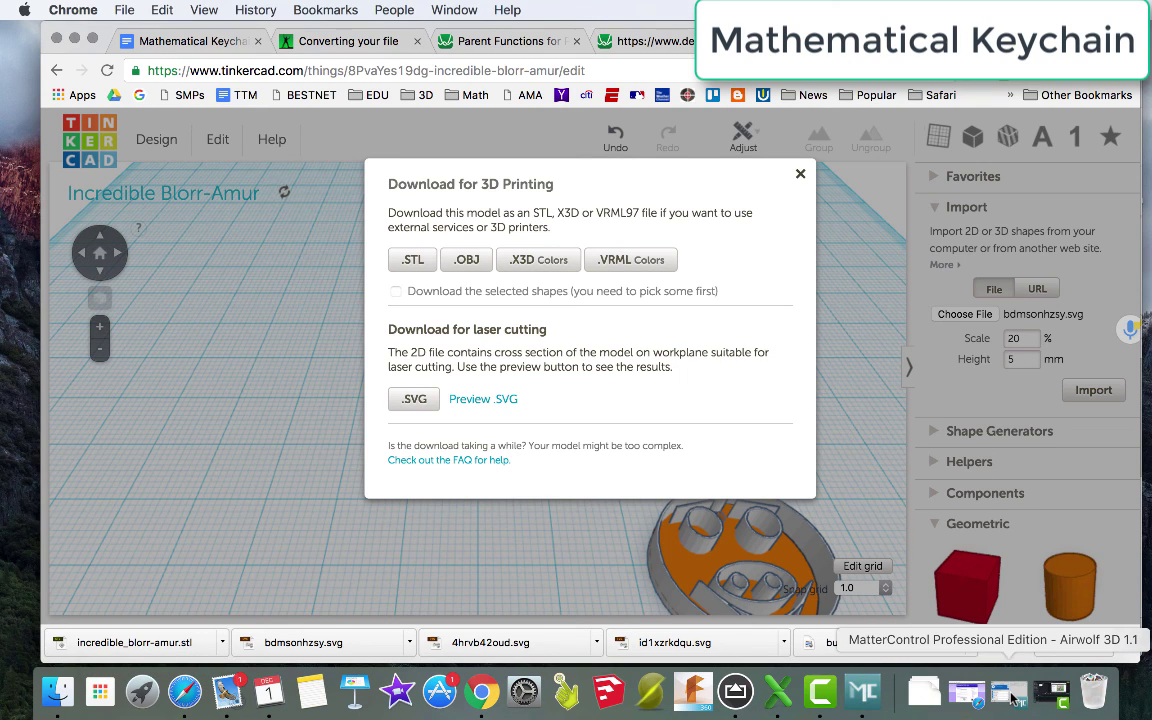
click(180, 41)
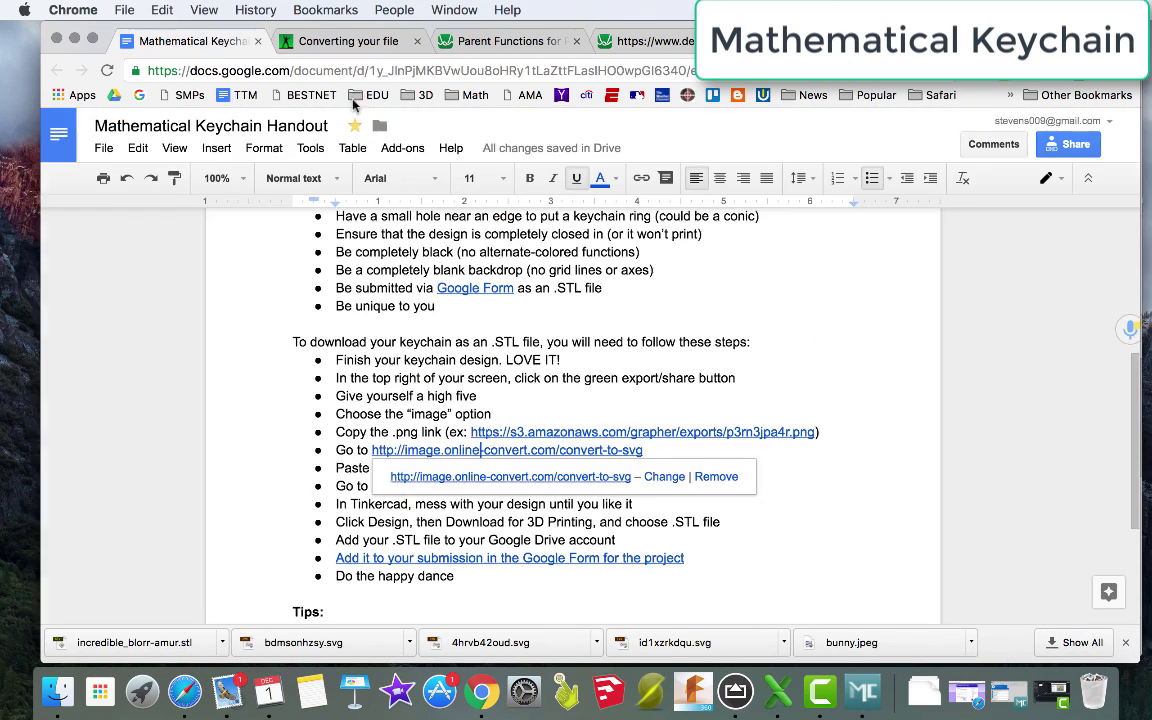
click(508, 540)
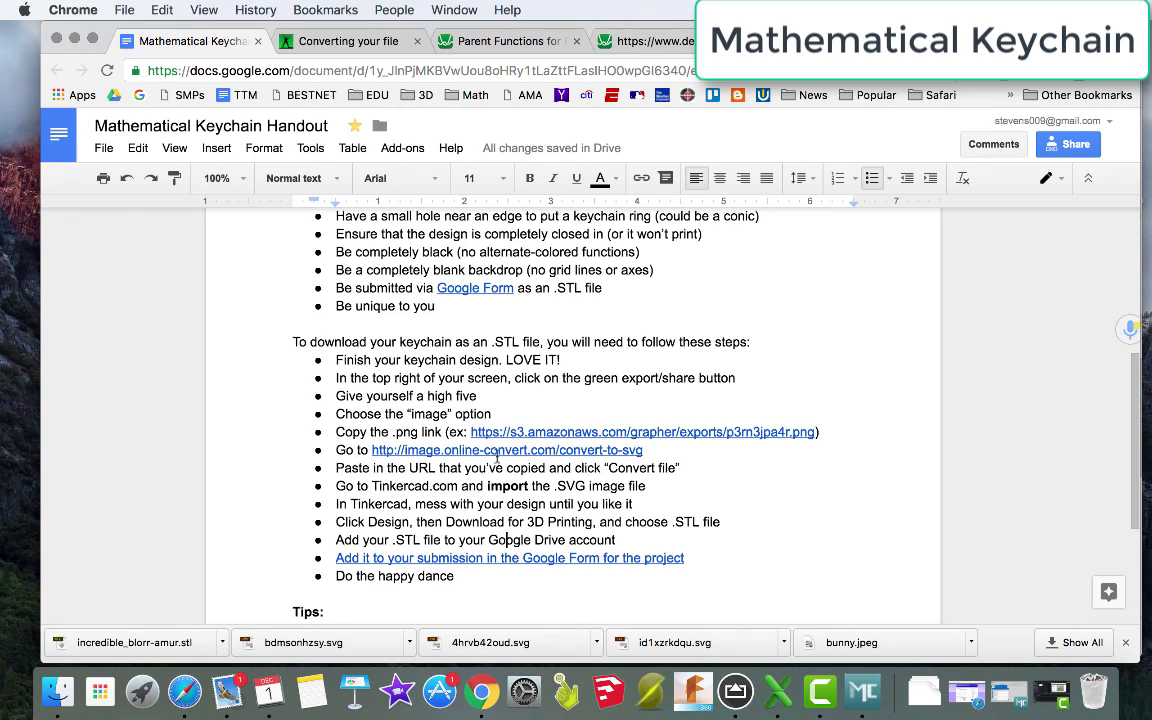
click(478, 290)
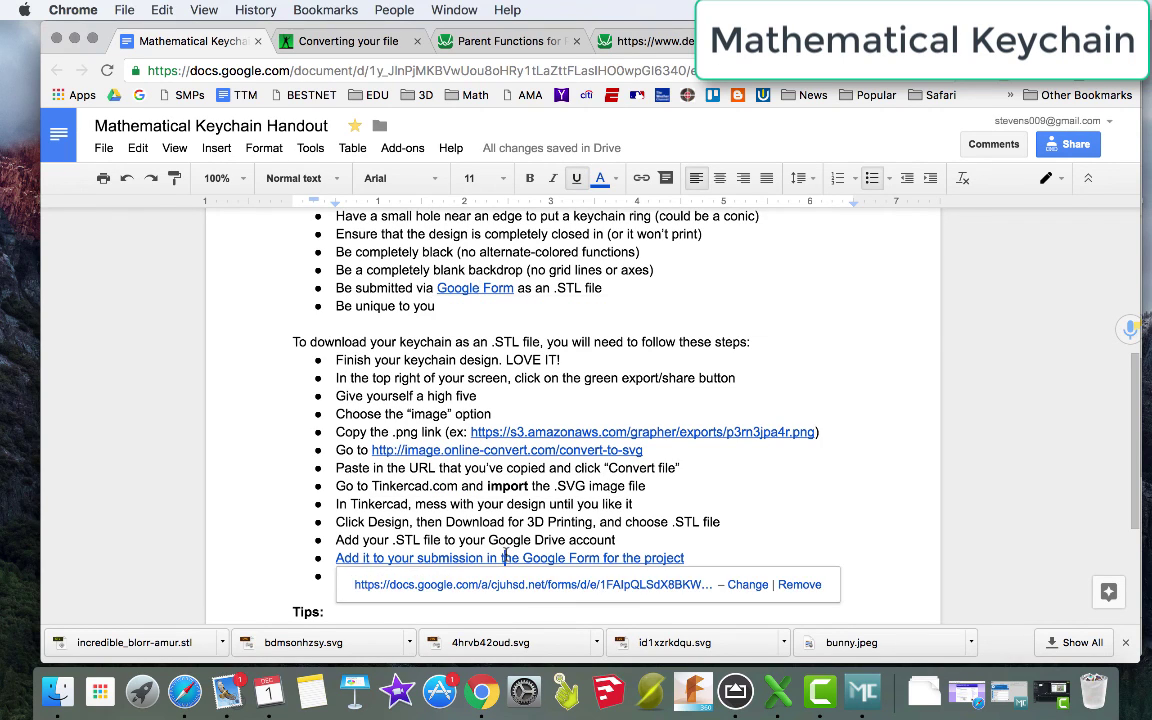